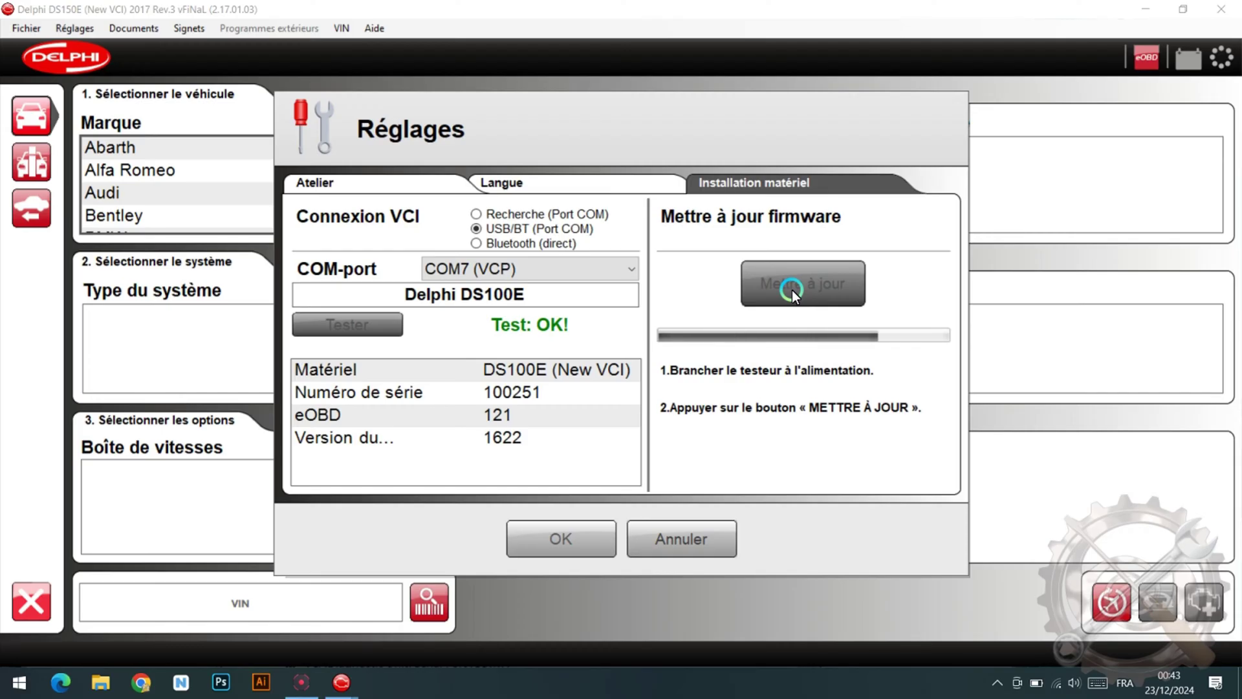
Close the settings and select Mercedes as the vehicle make together with one of its models
click(586, 525)
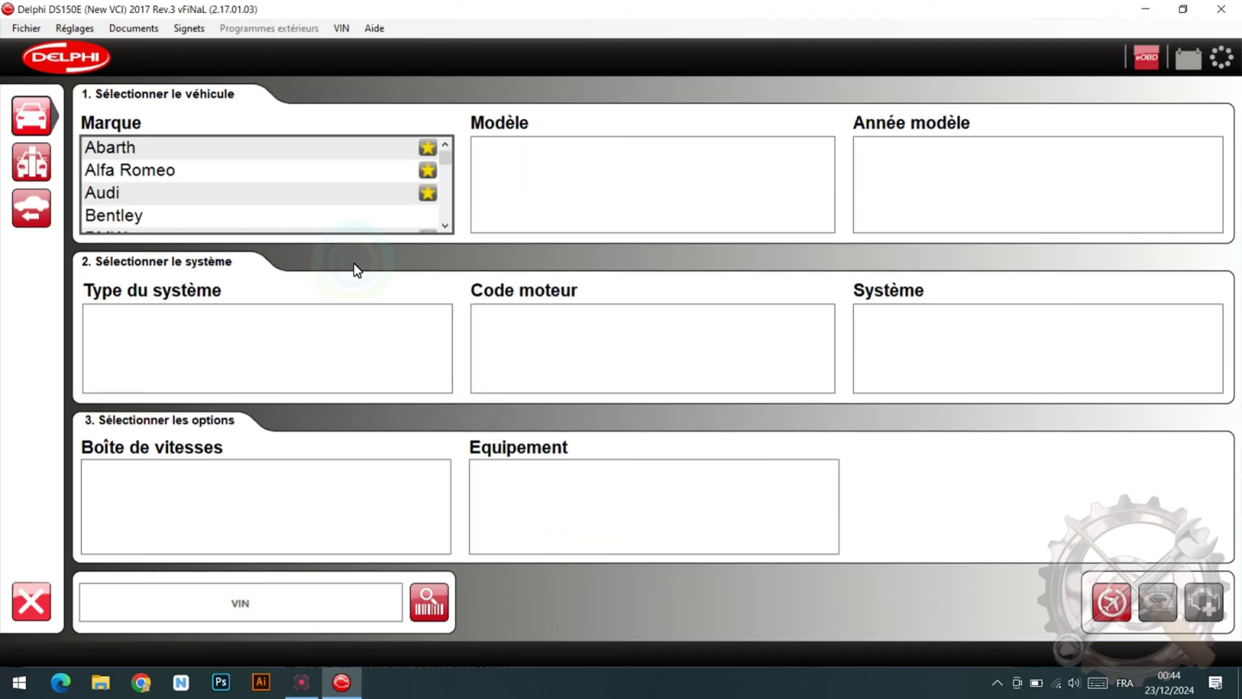
click(268, 214)
scroll(267, 213, down, 10)
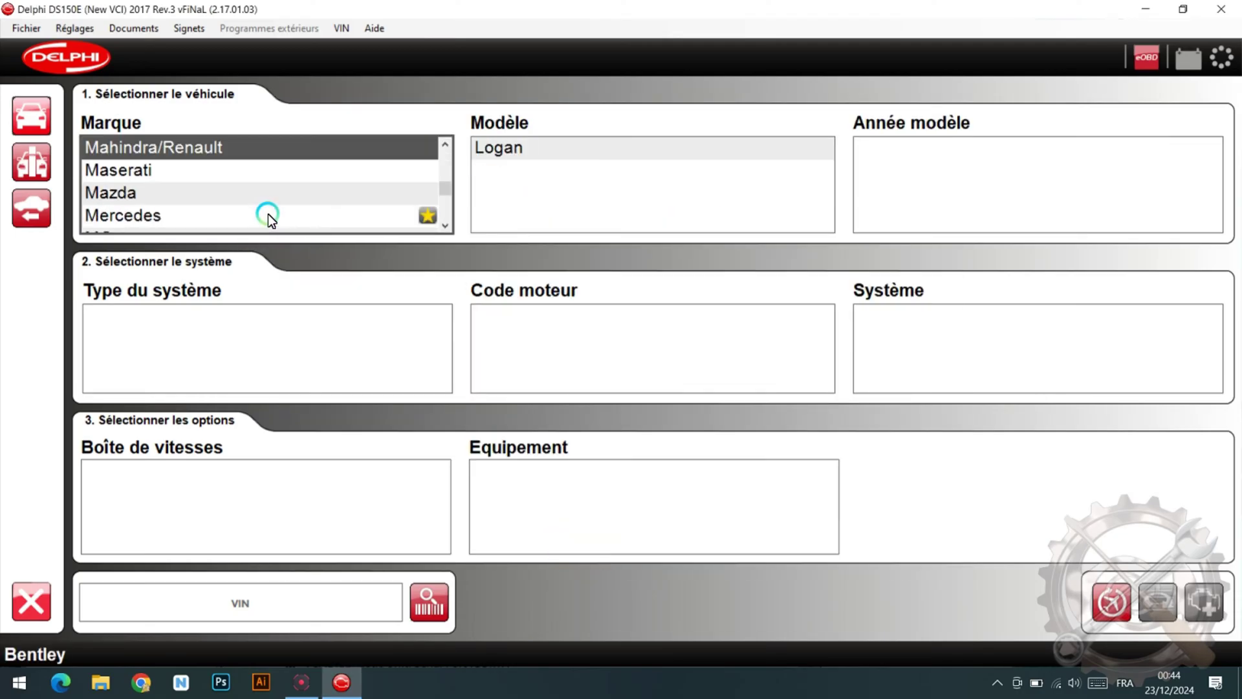
click(177, 215)
click(562, 194)
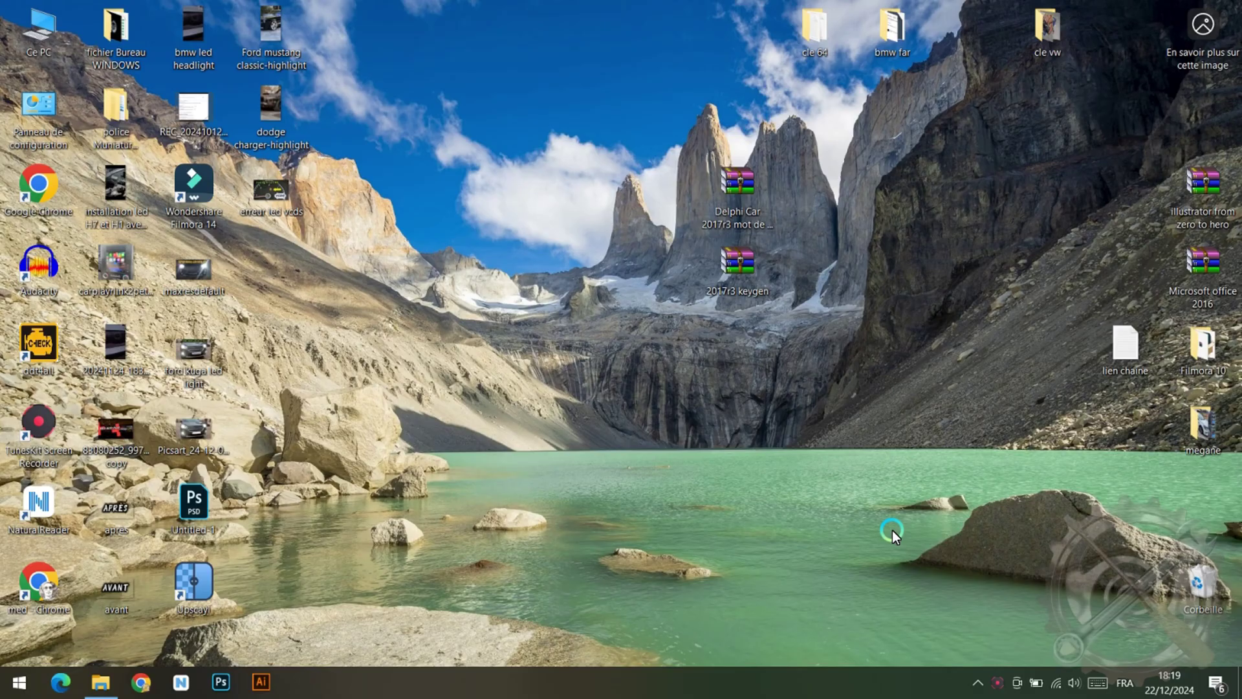
Turn off the computer's Wi-Fi connection
double_click(737, 194)
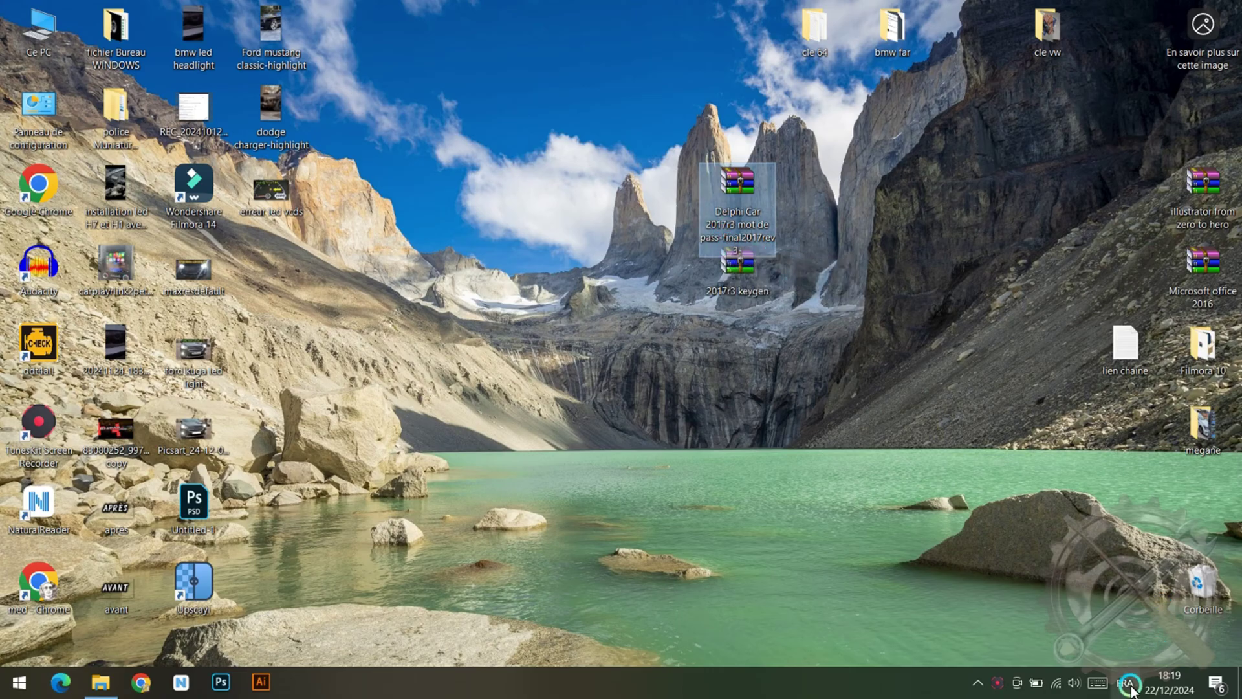
click(1058, 686)
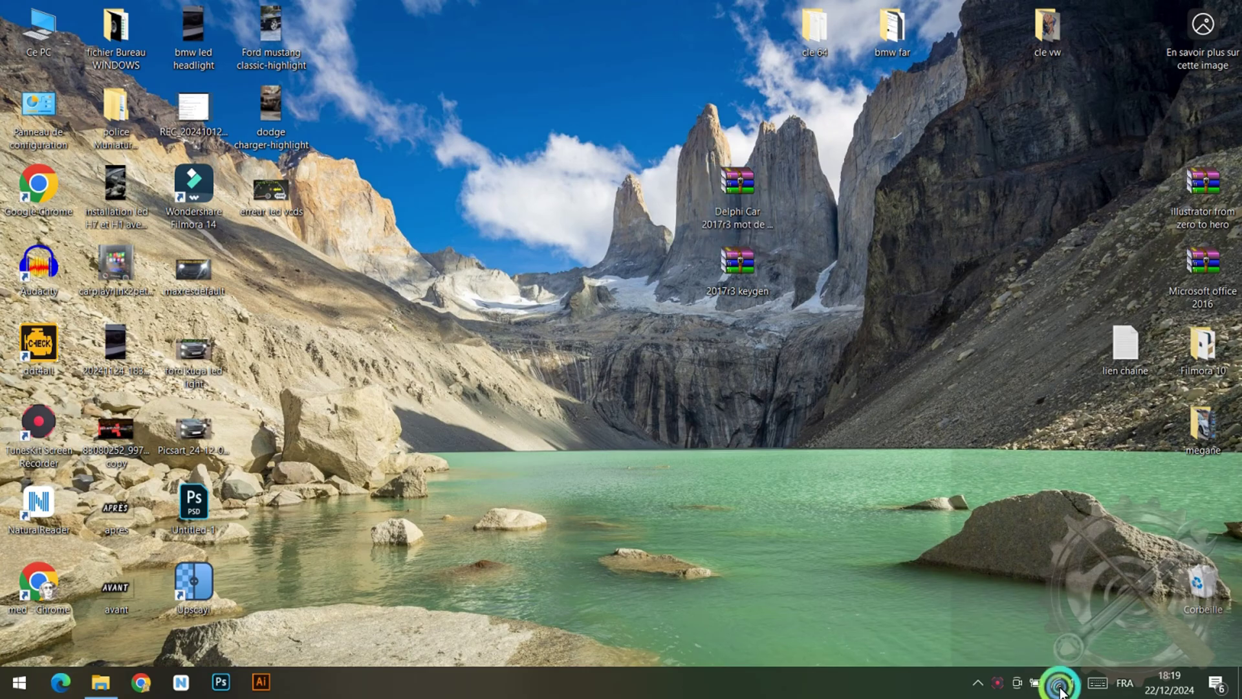
click(981, 650)
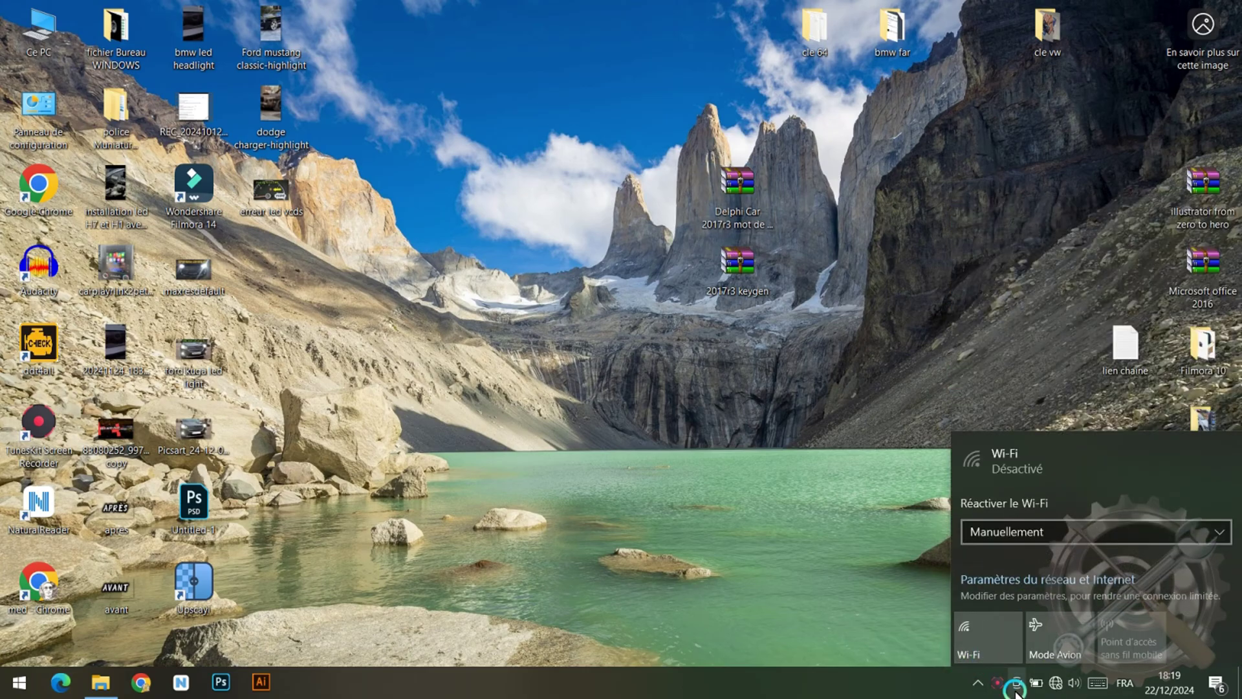
Open Windows Security and go to the settings that manage virus and threat protection
click(977, 684)
click(995, 586)
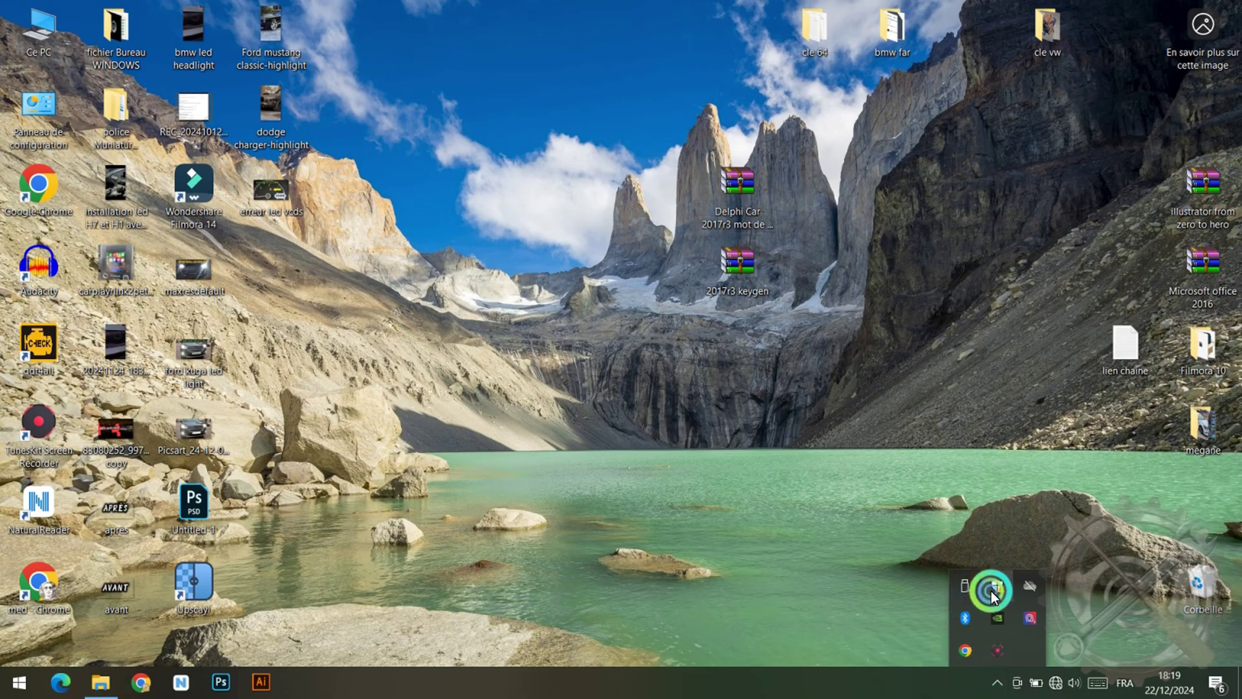
scroll(439, 440, down, 3)
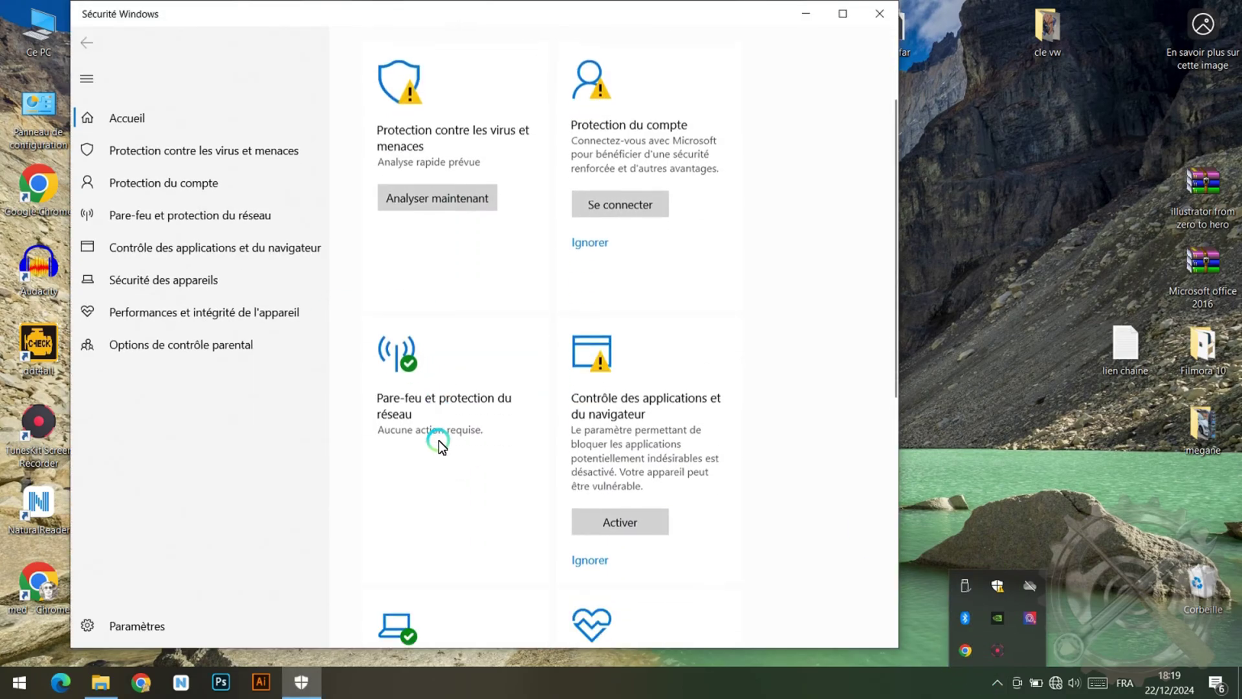
scroll(328, 242, up, 2)
click(389, 277)
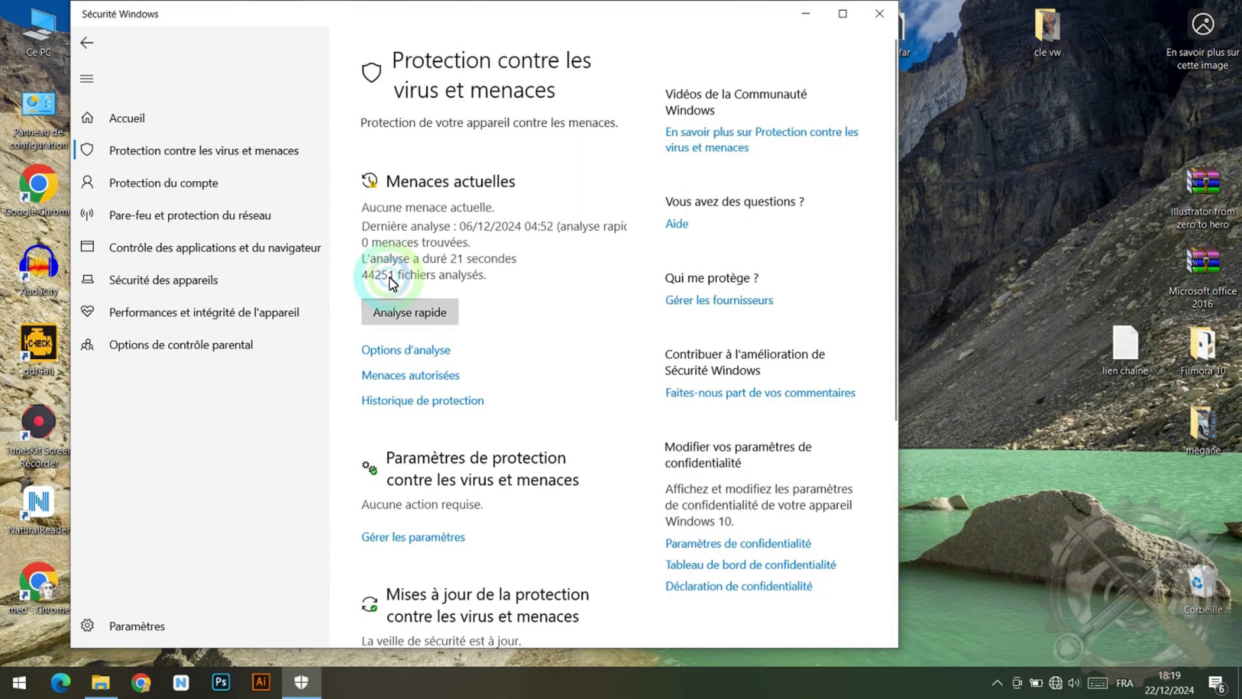
click(435, 537)
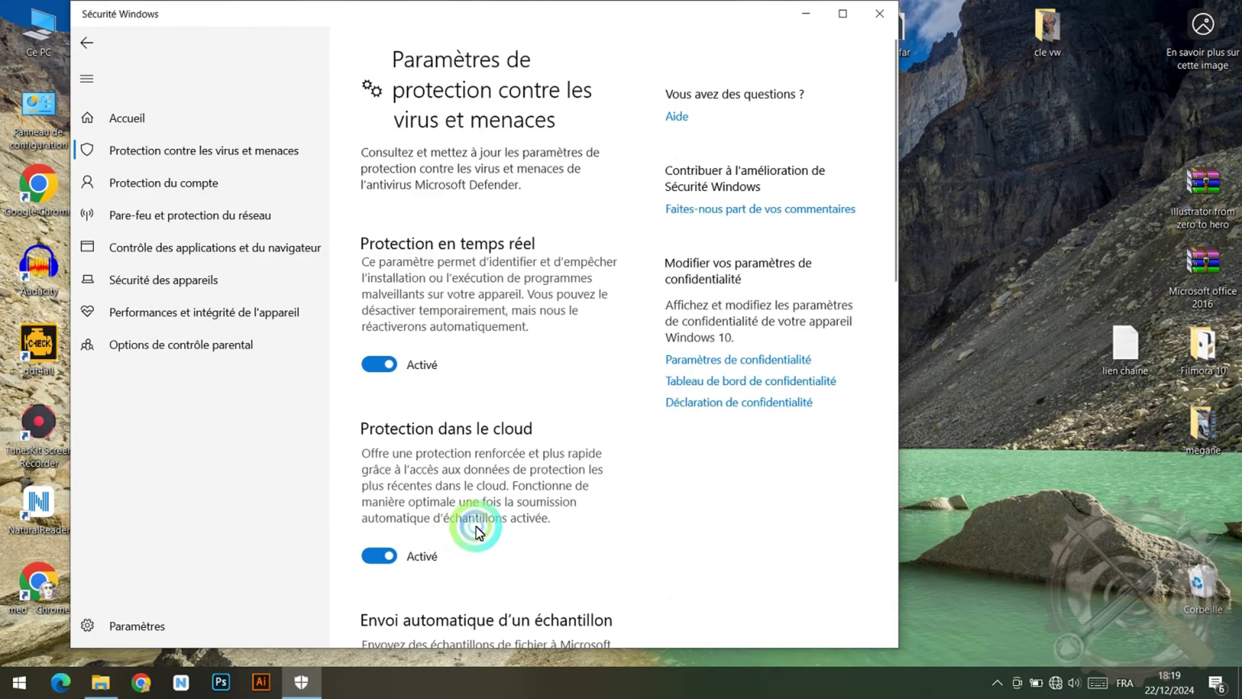
Turn off real-time protection, cloud protection, automatic sample submission and tamper protection, and close Windows Security
click(379, 364)
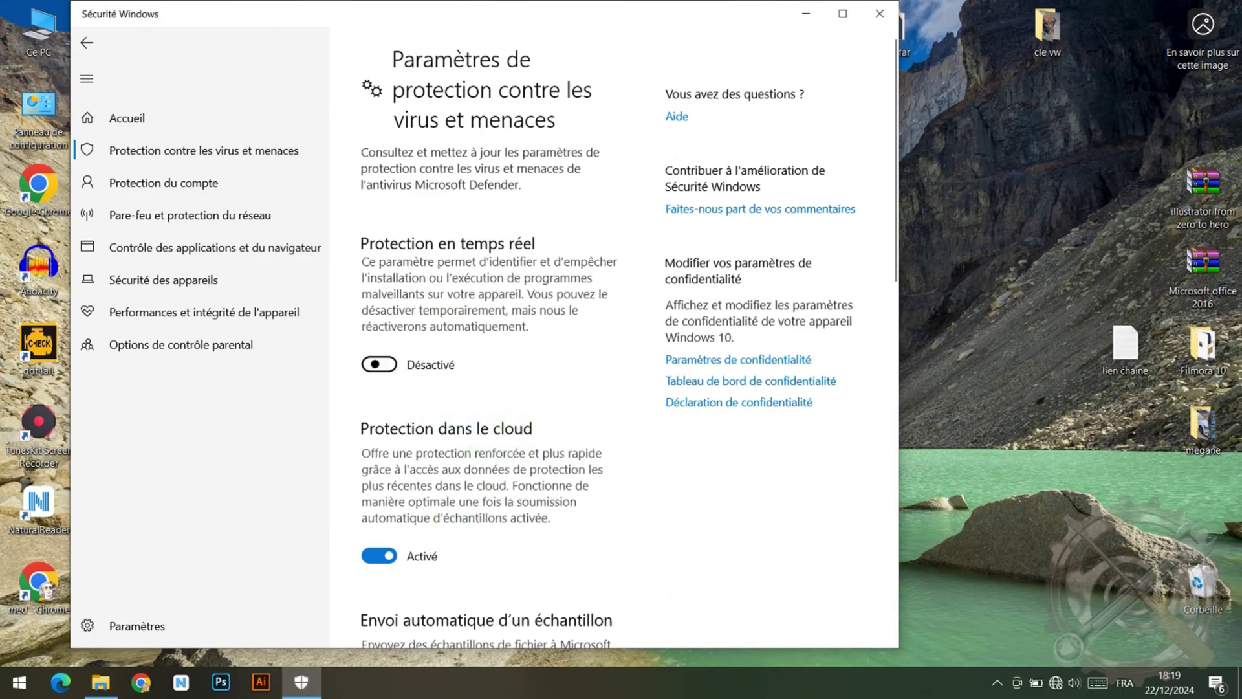
click(386, 584)
scroll(422, 516, down, 4)
scroll(422, 516, down, 3)
click(386, 382)
click(382, 599)
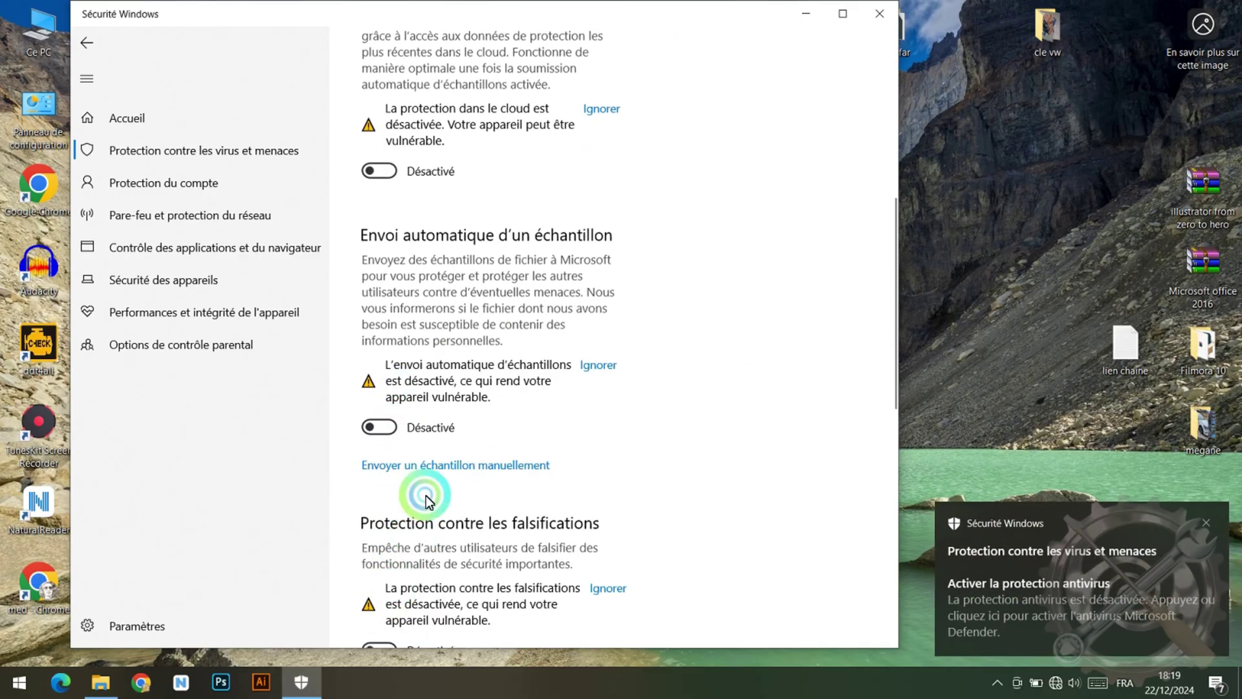
scroll(425, 495, down, 5)
click(881, 16)
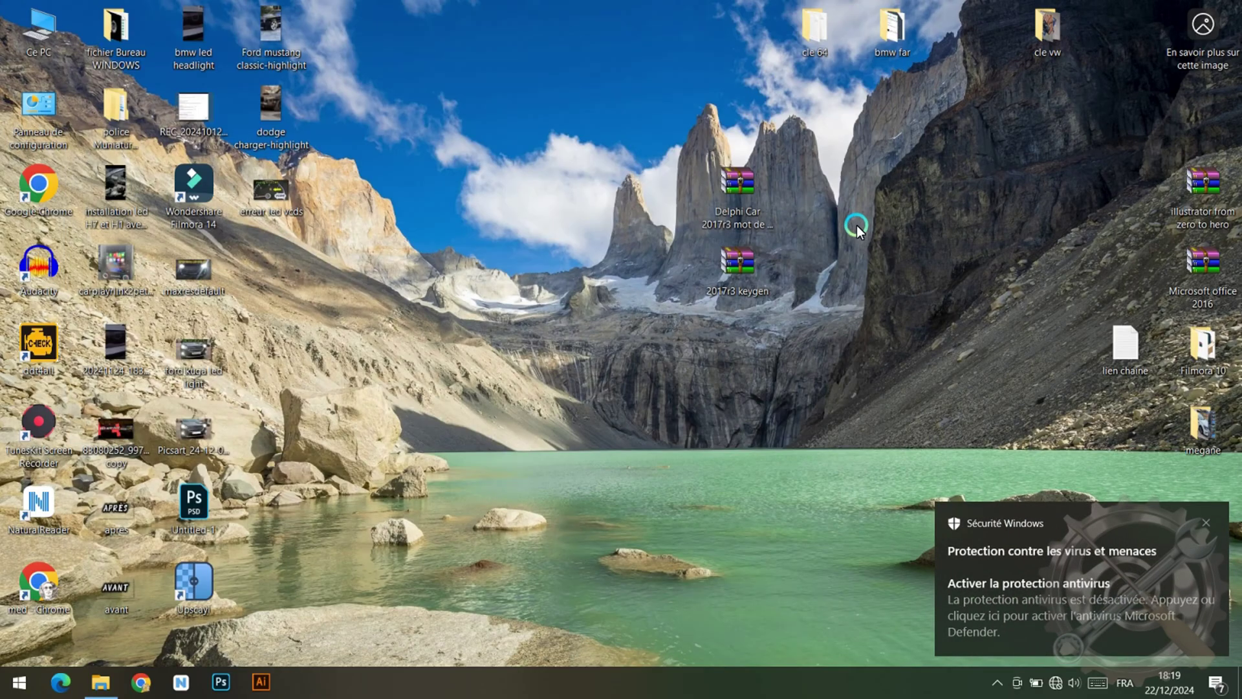
Copy the archive password out of the Delphi Car 2017r3 archive's file name
click(758, 235)
click(757, 236)
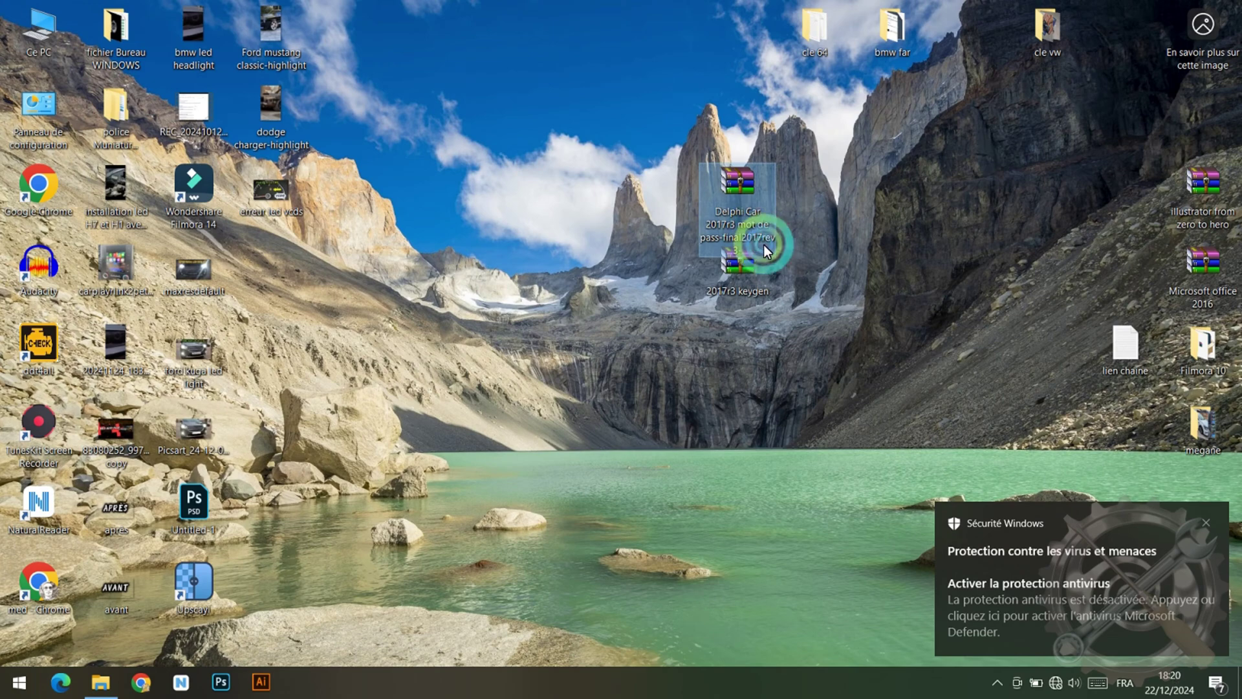
drag(766, 253, 716, 251)
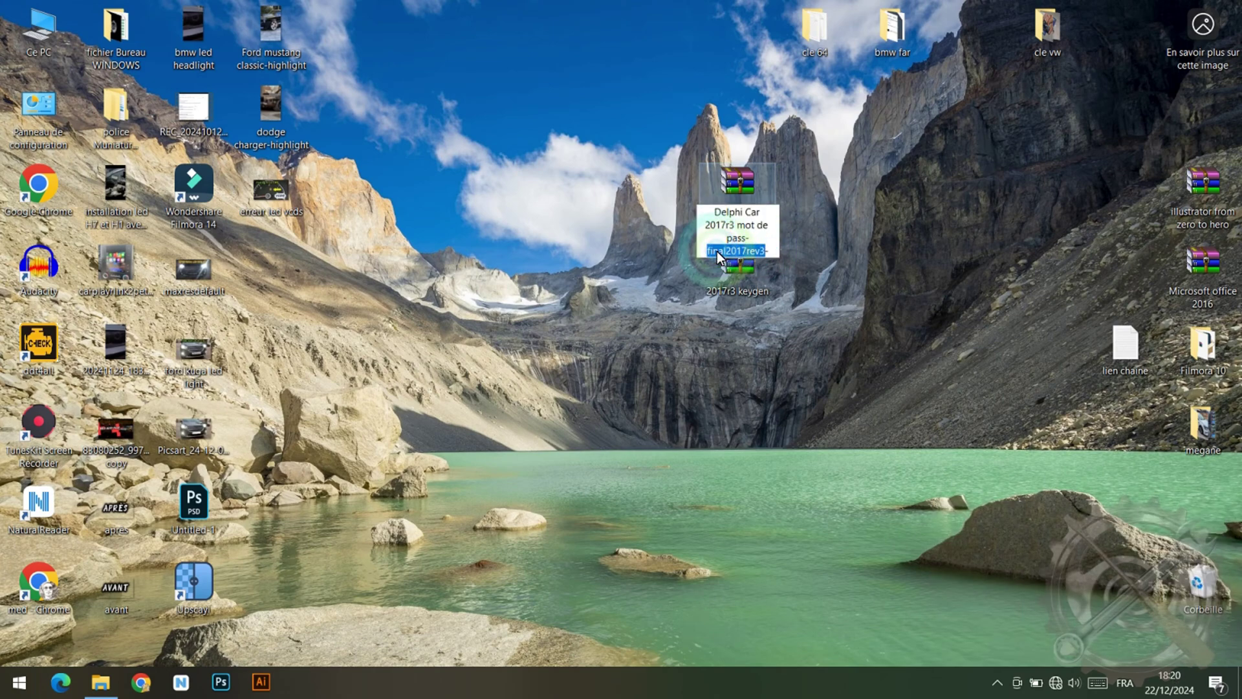
right_click(716, 251)
click(761, 299)
Extract the Delphi Car 2017r3 archive onto the desktop, pasting the copied archive password
right_click(755, 185)
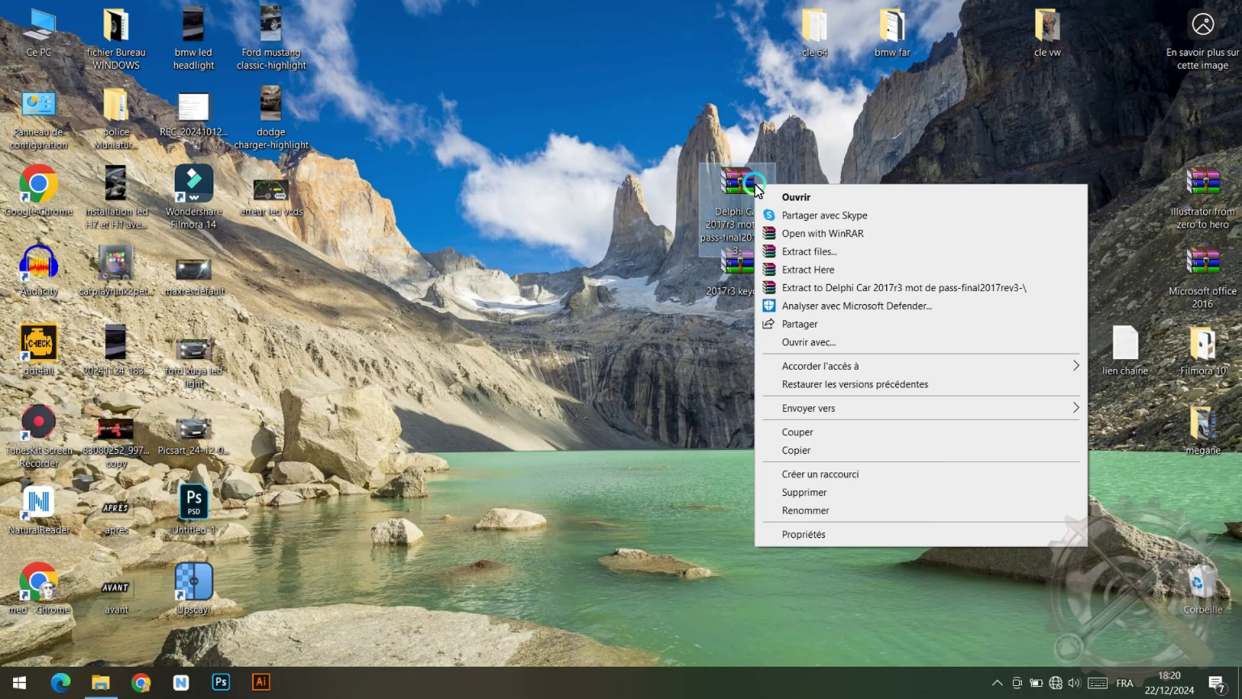
click(789, 270)
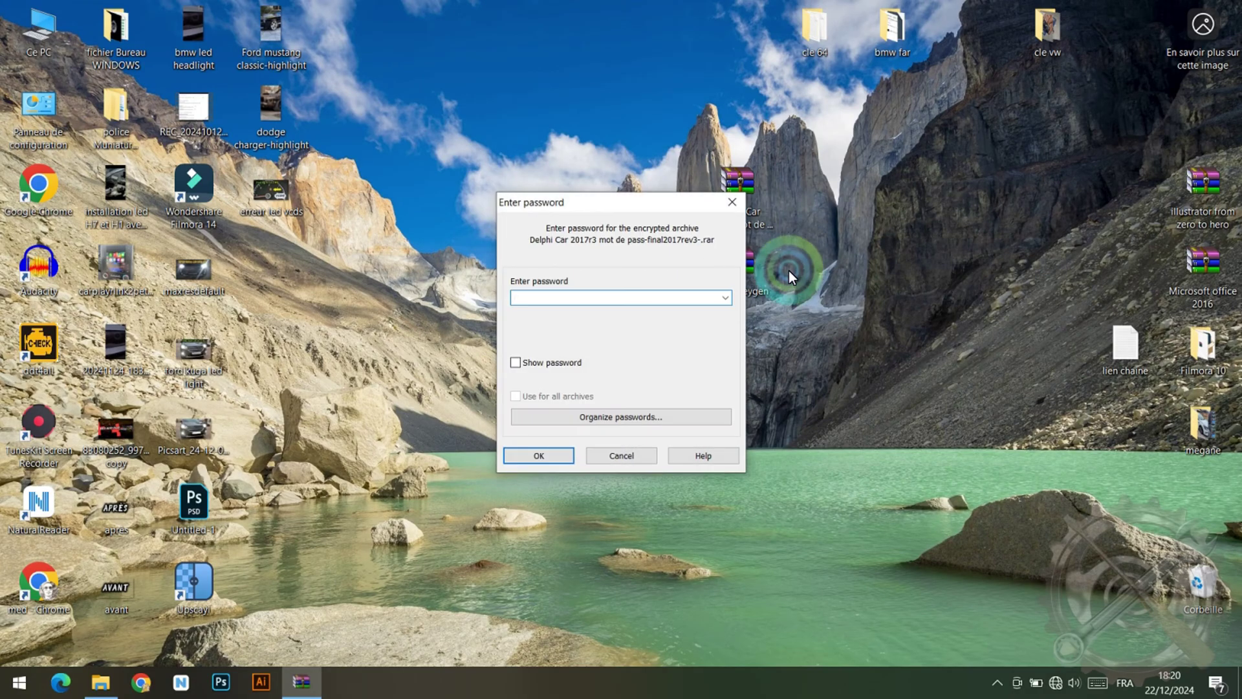
key(ctrl+v)
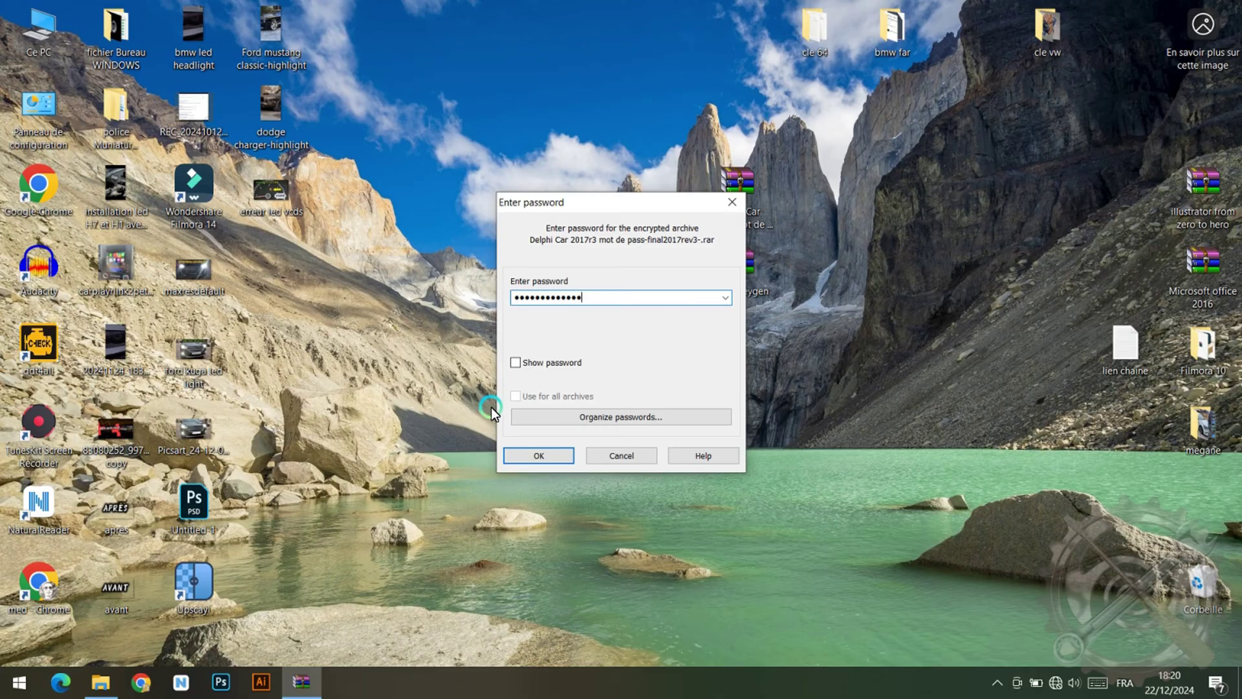
click(526, 363)
click(523, 359)
click(537, 453)
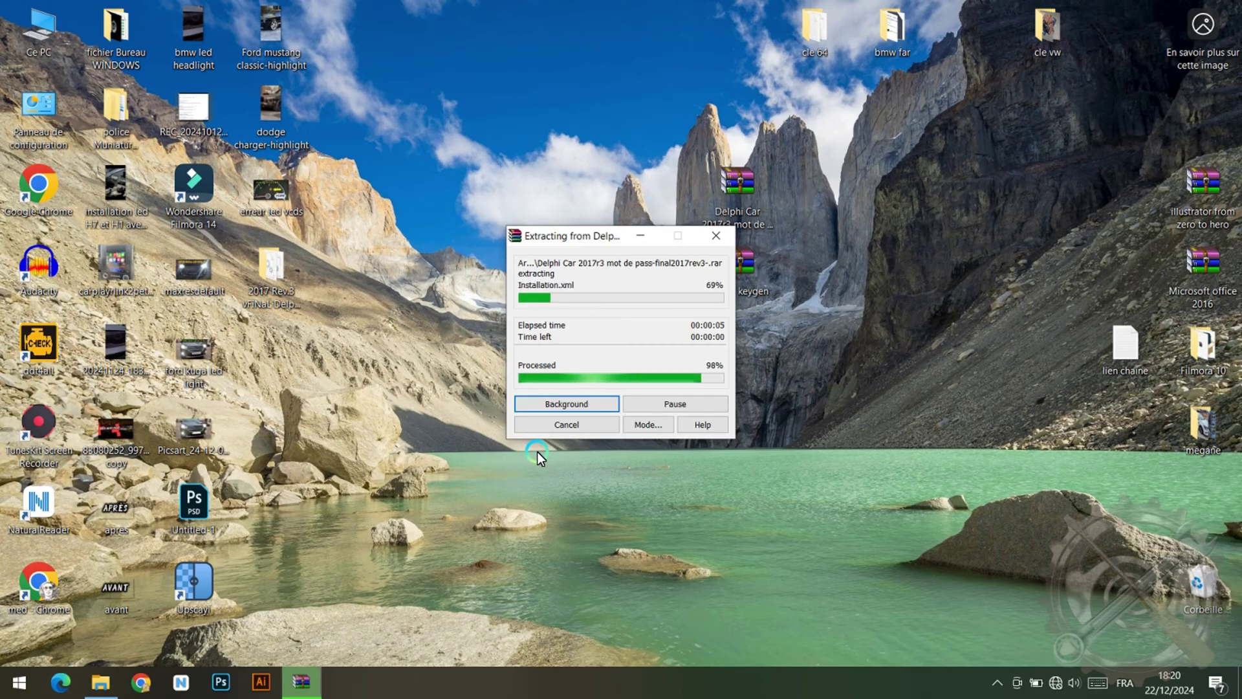
Move the extracted "2017 Rev.3 vFiNaL Delphi CARS (fixed Win10)" folder from the desktop to the root of local disk C:
right_click(281, 284)
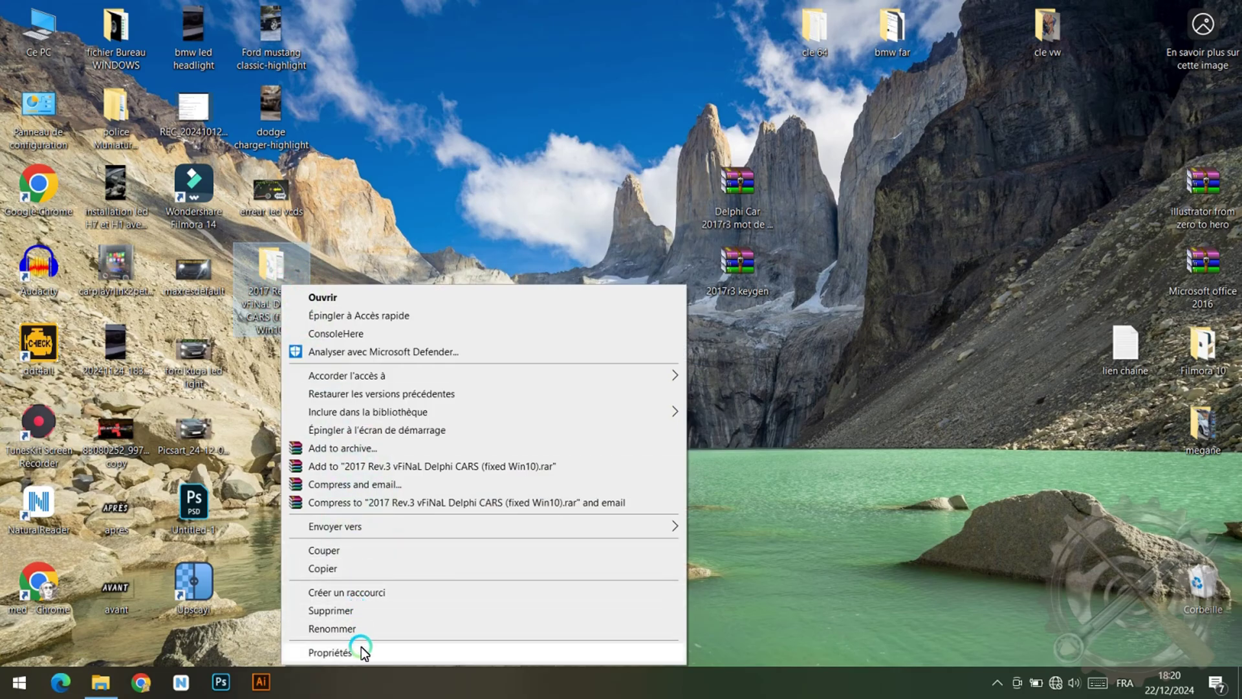
click(344, 550)
double_click(52, 25)
click(369, 307)
double_click(348, 305)
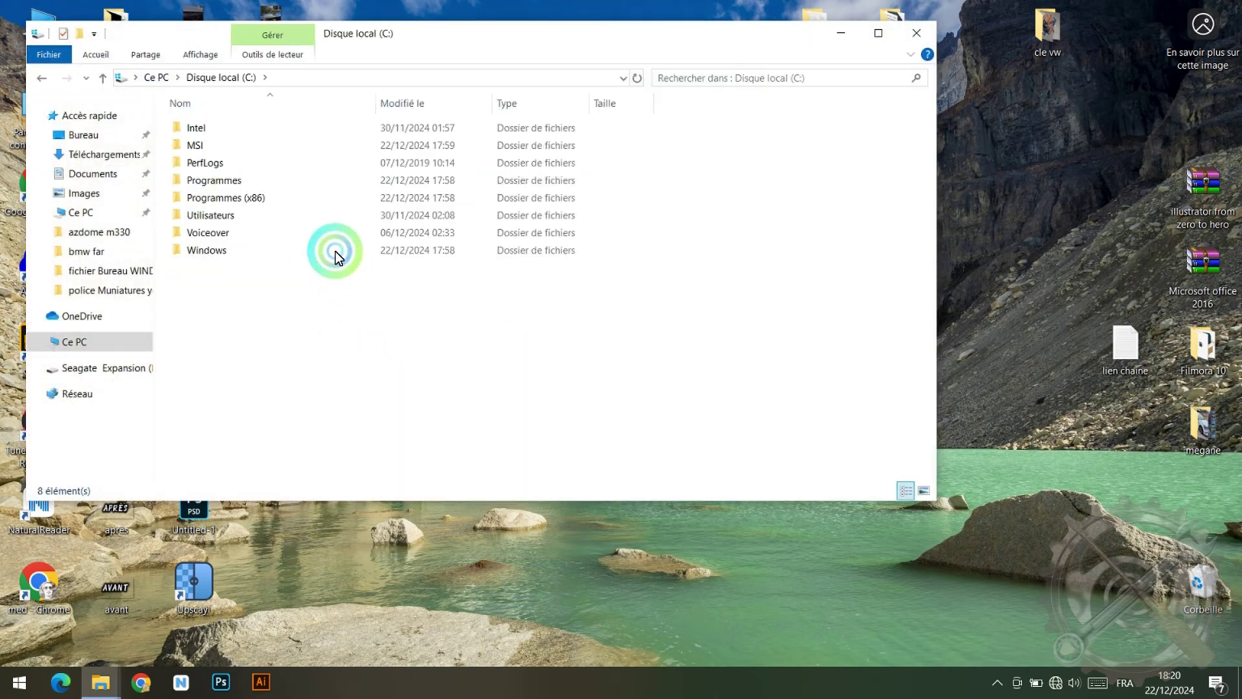
right_click(264, 296)
click(325, 392)
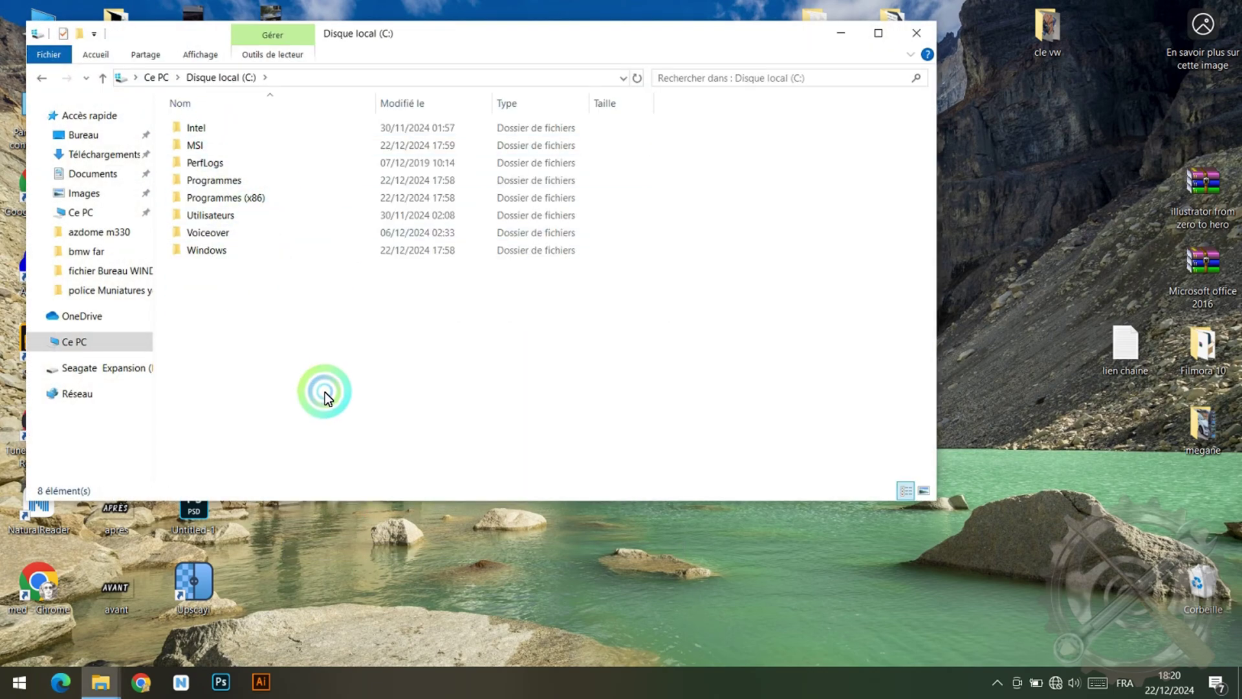
right_click(328, 375)
click(382, 442)
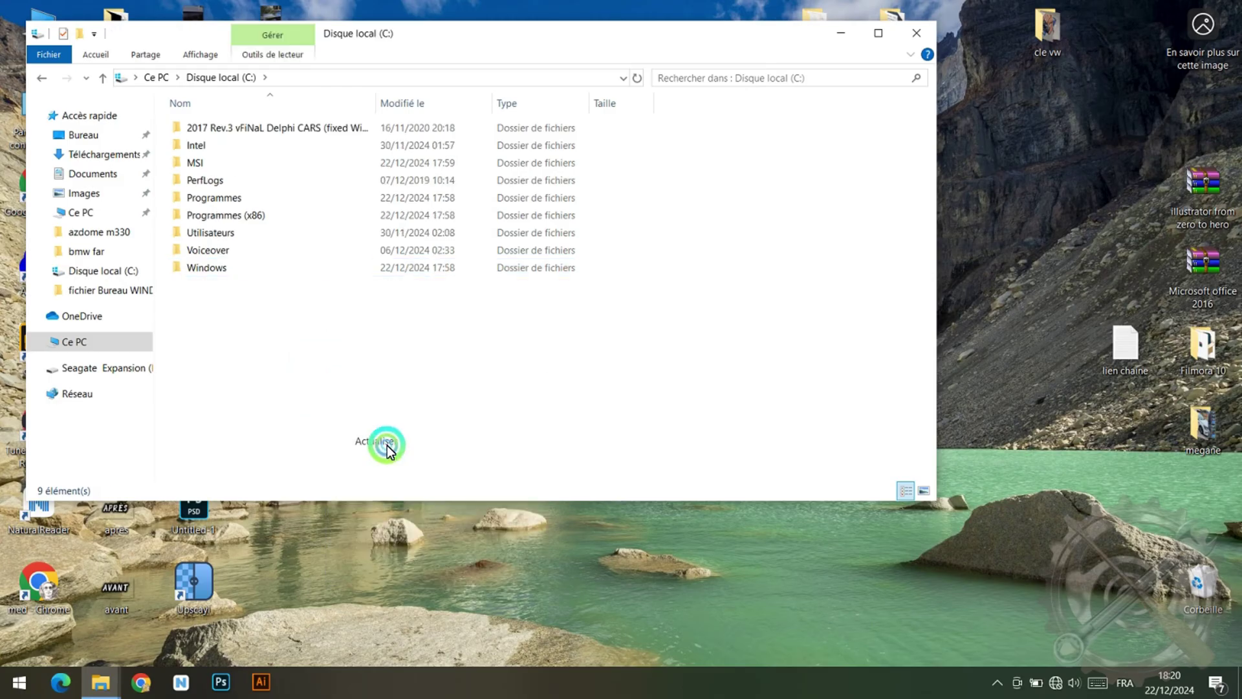
Open the Delphi CARS folder on C: and create a shortcut to the Main application
double_click(212, 128)
scroll(227, 407, down, 8)
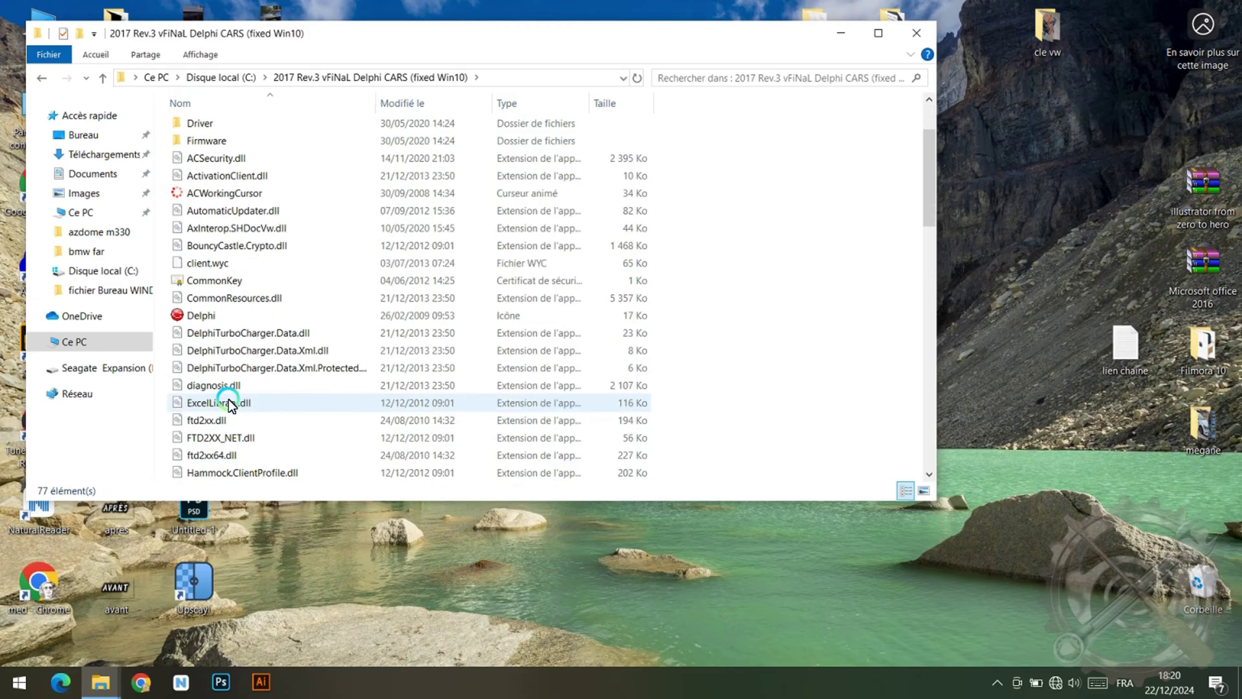
scroll(230, 398, down, 1)
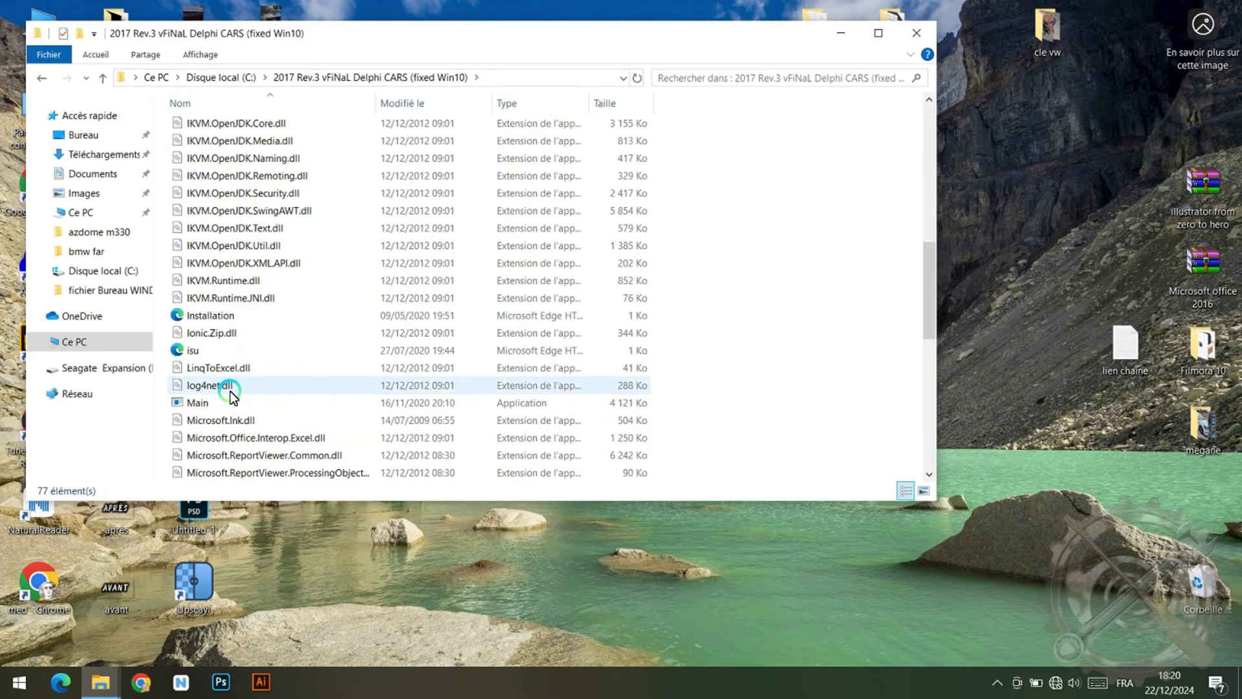
click(202, 404)
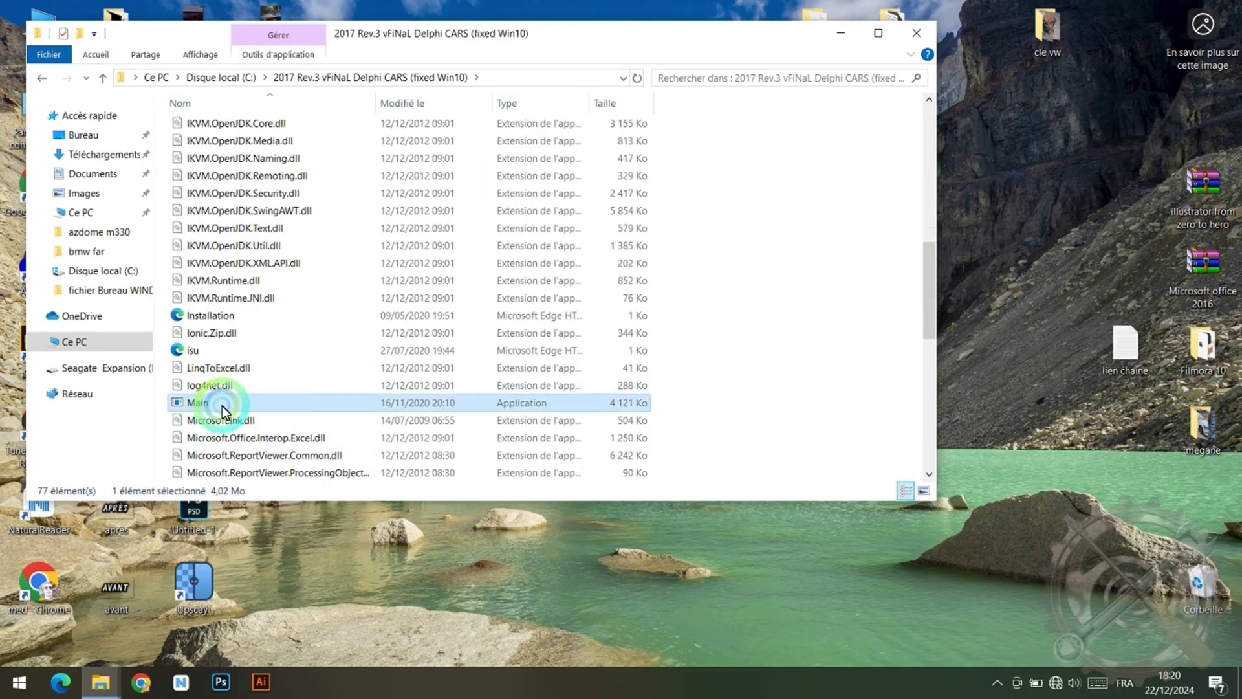
right_click(223, 406)
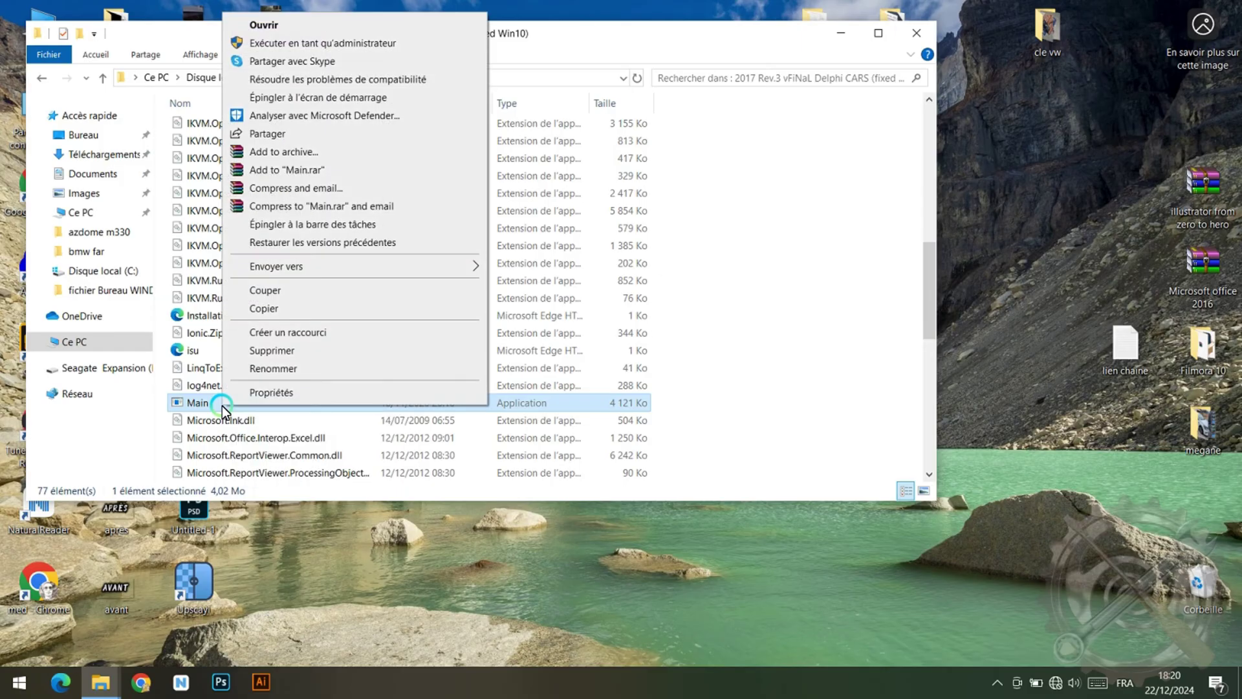
click(299, 334)
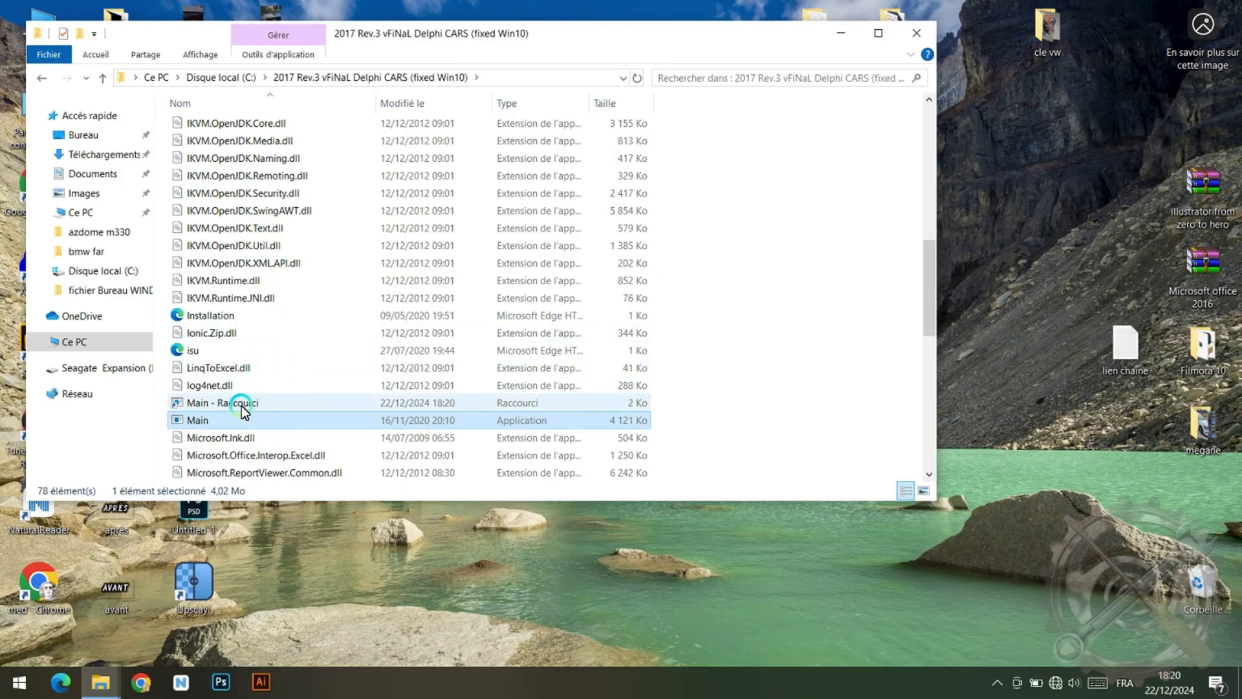
Move the Main shortcut onto the desktop, close the folder window and place the shortcut below the "erreur led vcds" file
click(242, 404)
drag(242, 405, 1024, 384)
click(916, 33)
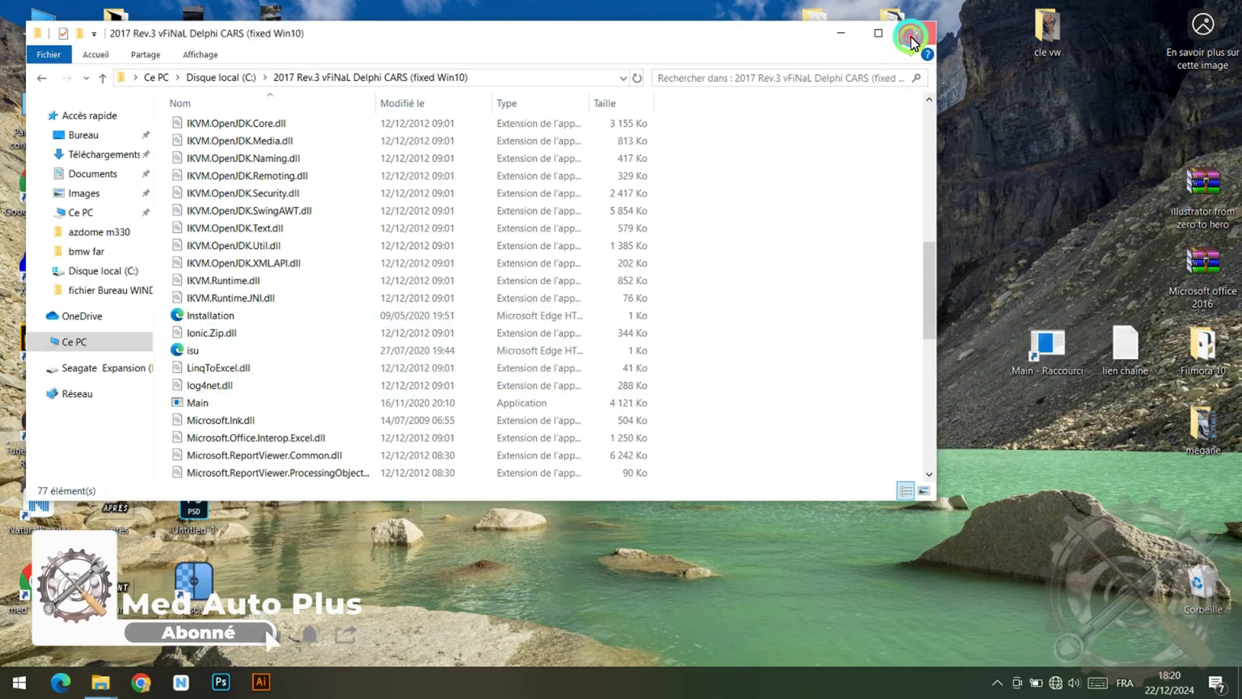
click(979, 362)
drag(1046, 346, 281, 270)
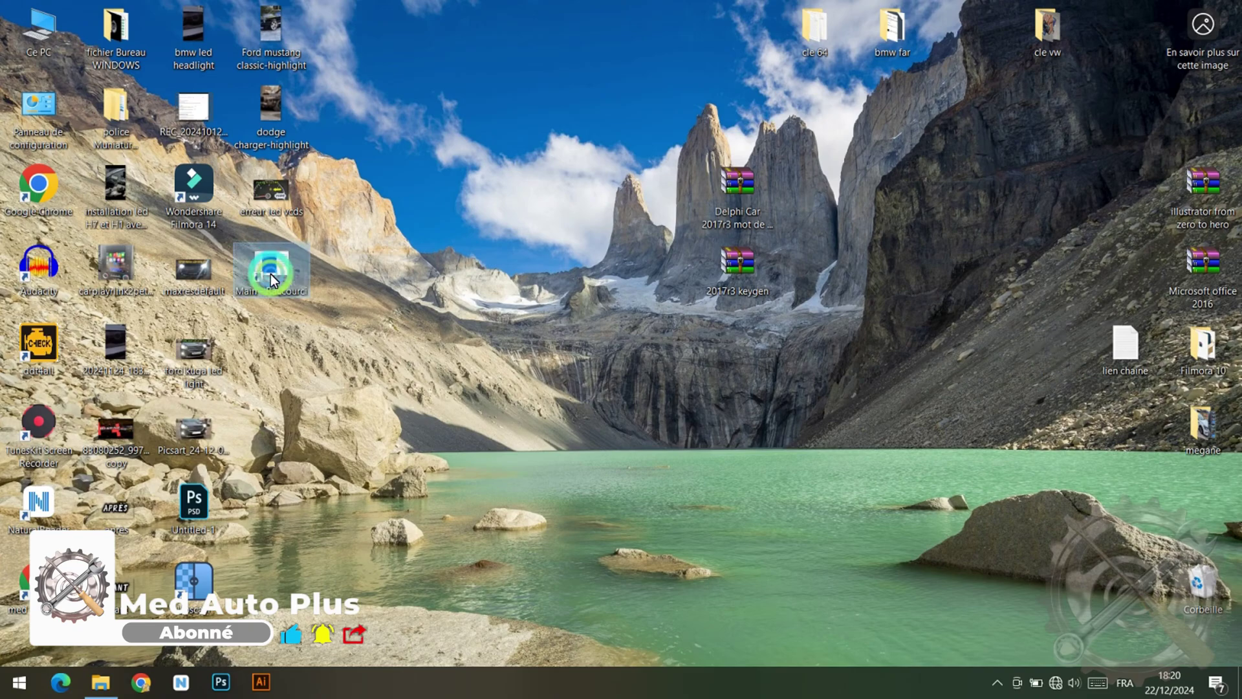
Open the properties of the Main shortcut on the desktop and start browsing for a different icon file
right_click(281, 271)
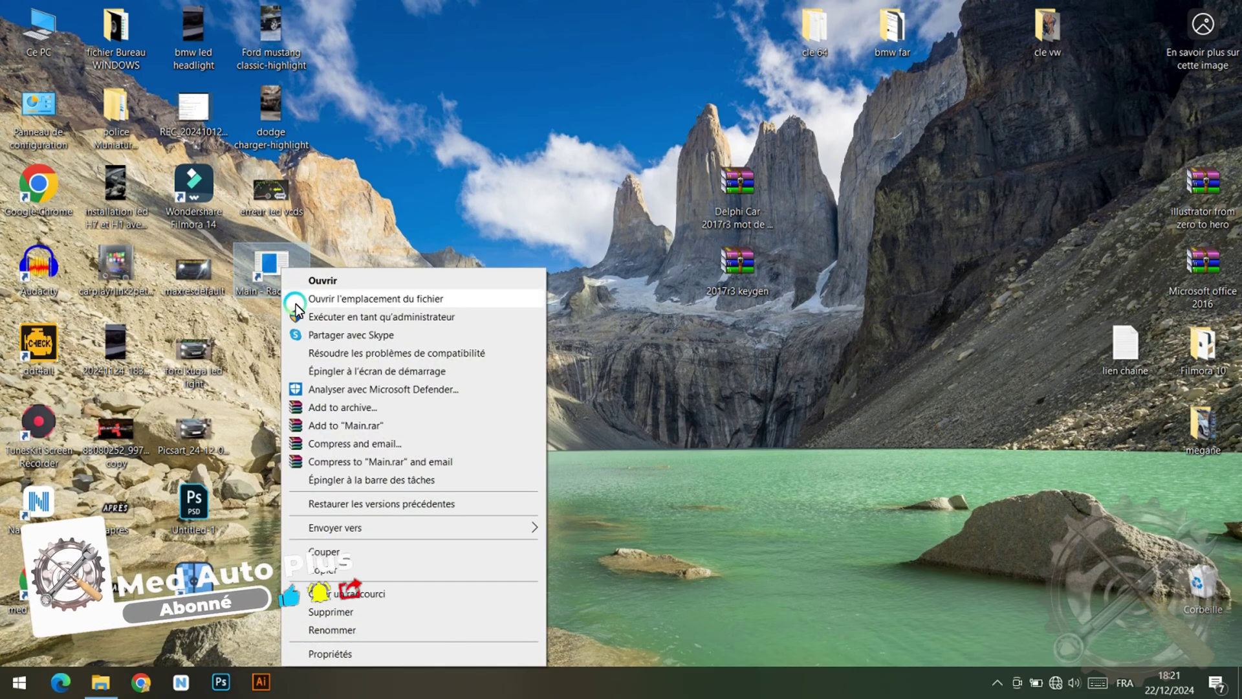
click(320, 425)
click(341, 654)
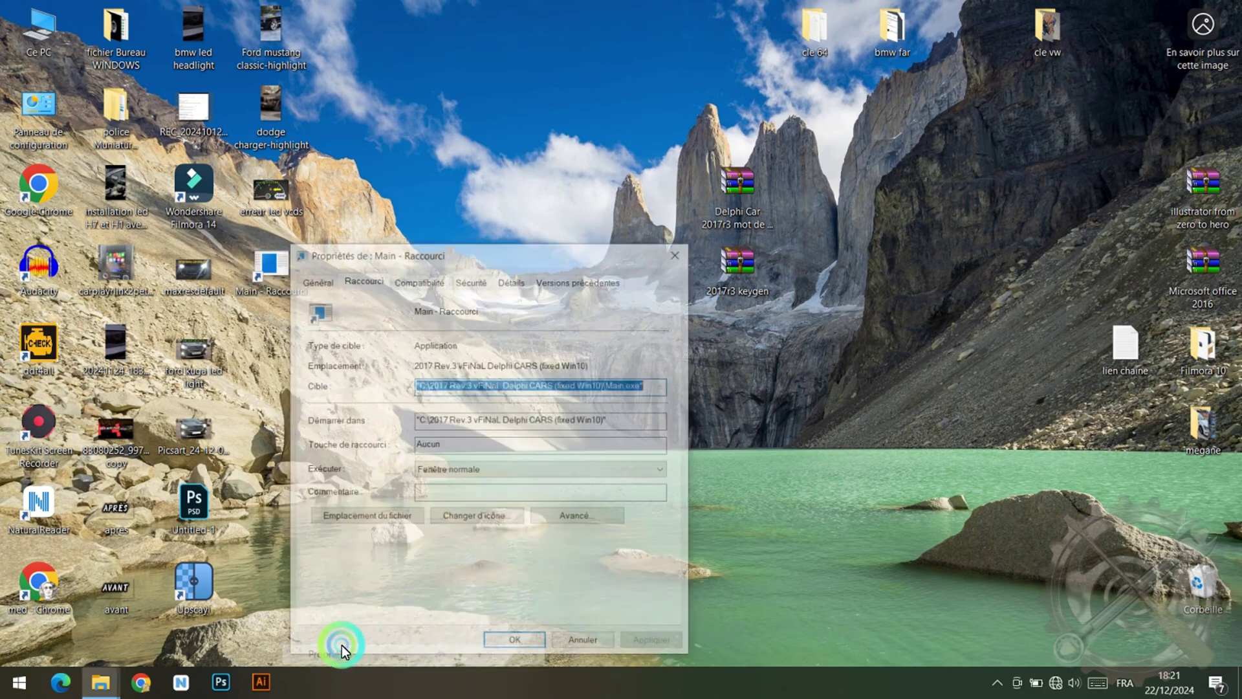
click(475, 518)
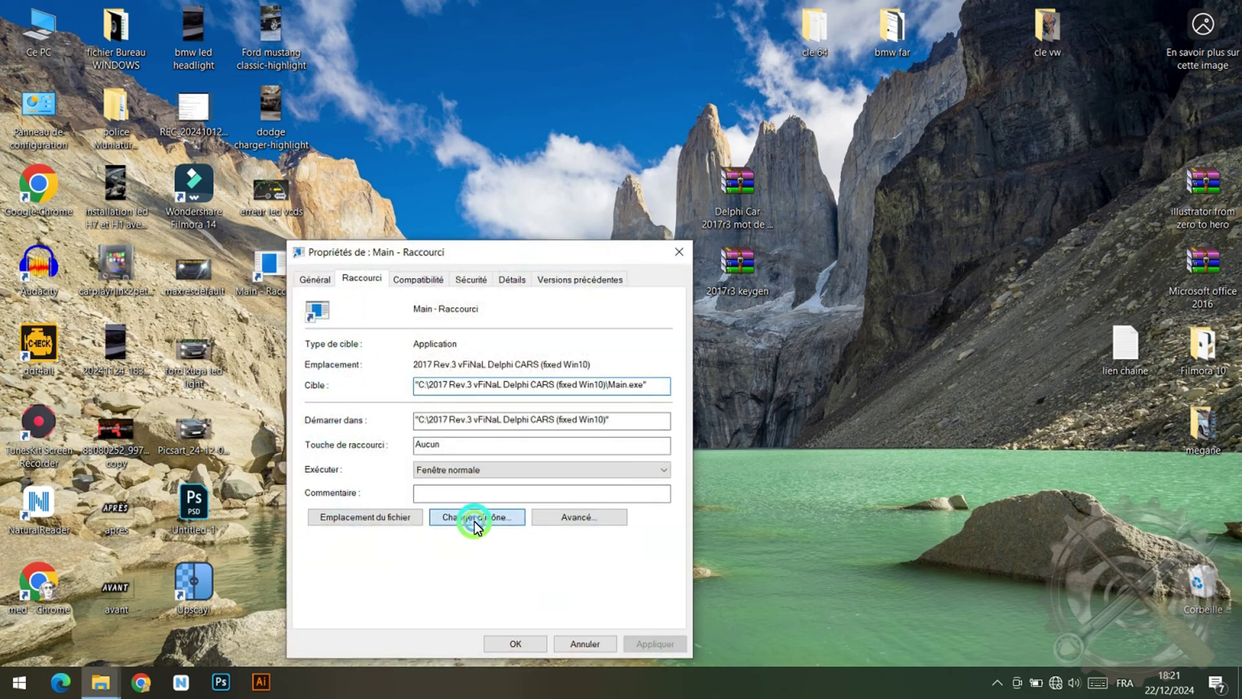
click(799, 356)
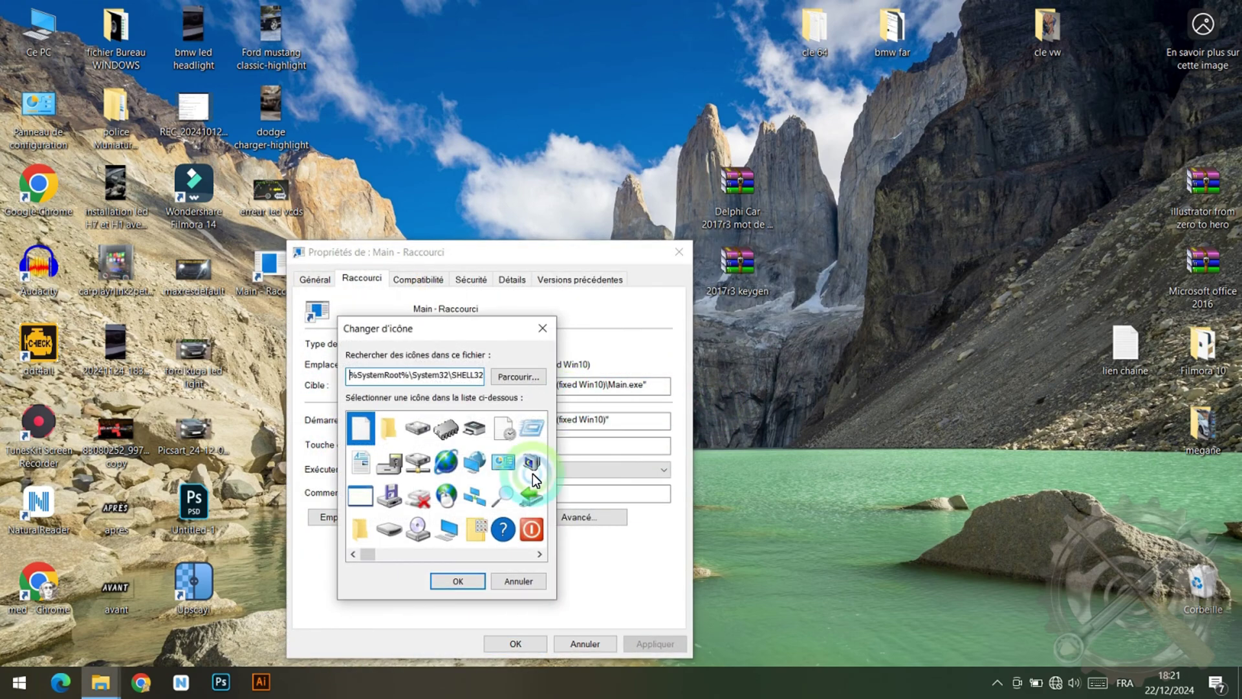
click(516, 377)
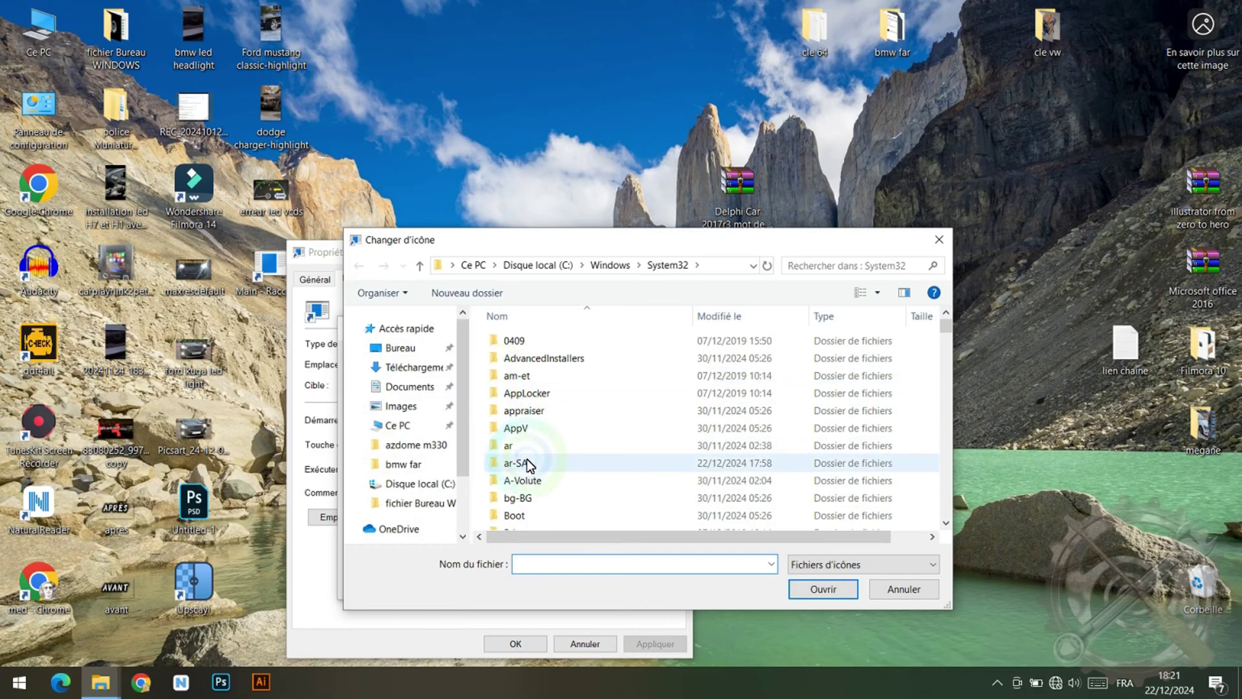
Assign the Delphi icon from the "2017 Rev.3 vFiNaL Delphi CARS (fixed Win10)" folder on C: to the shortcut and save its properties
click(538, 264)
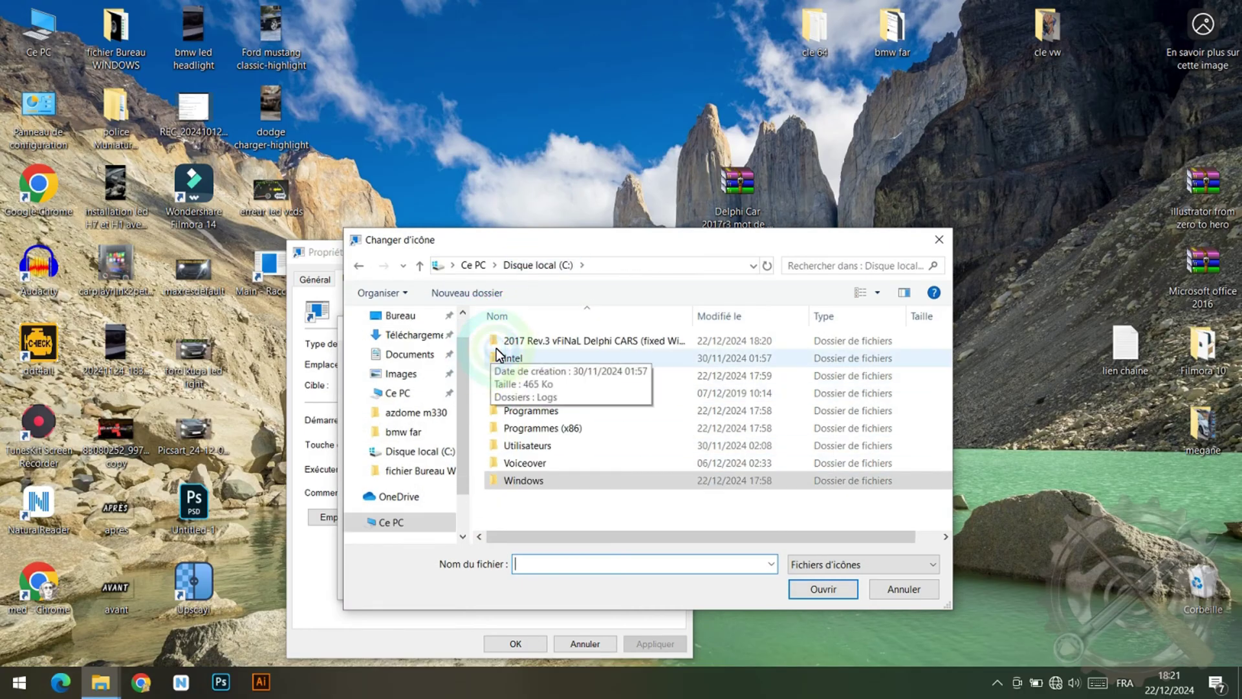
double_click(539, 341)
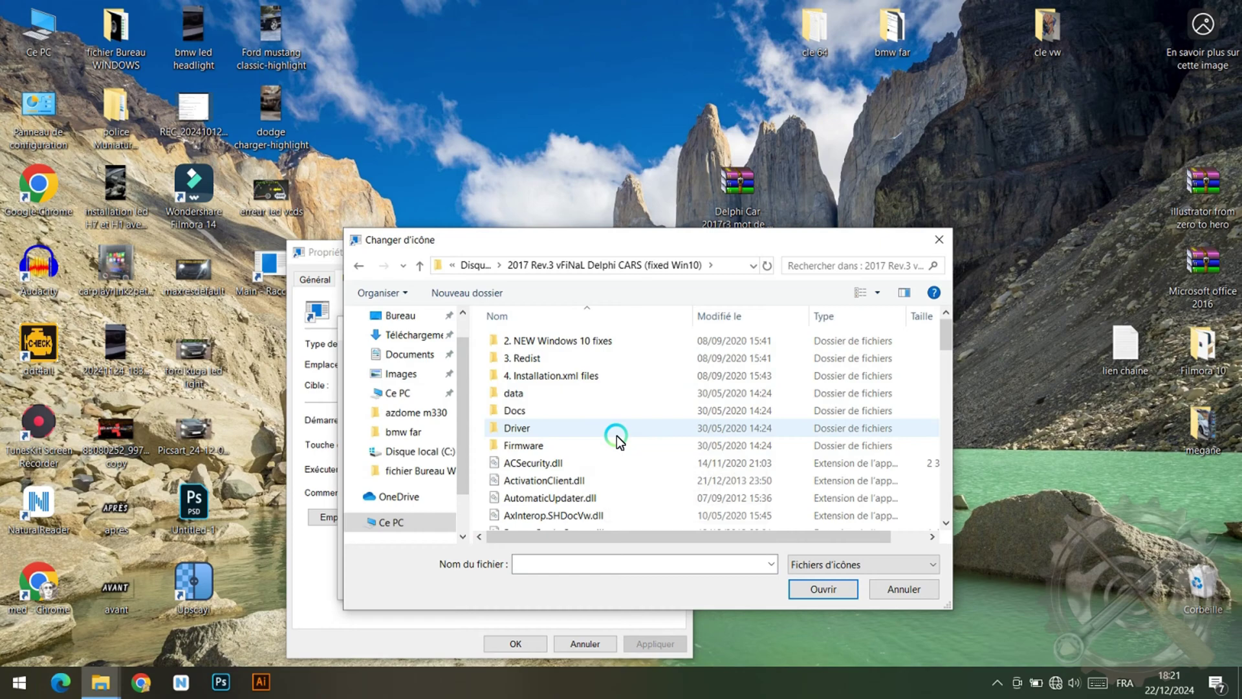
scroll(616, 436, down, 2)
scroll(616, 436, down, 1)
click(573, 418)
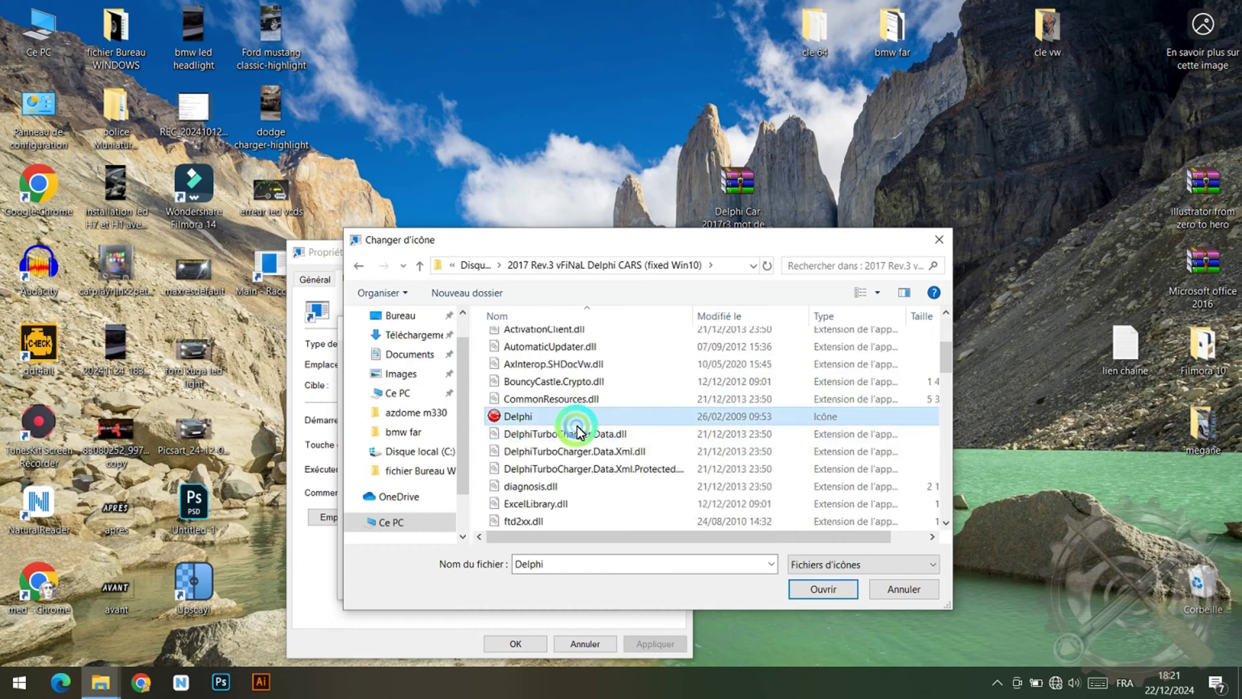
click(801, 584)
click(461, 580)
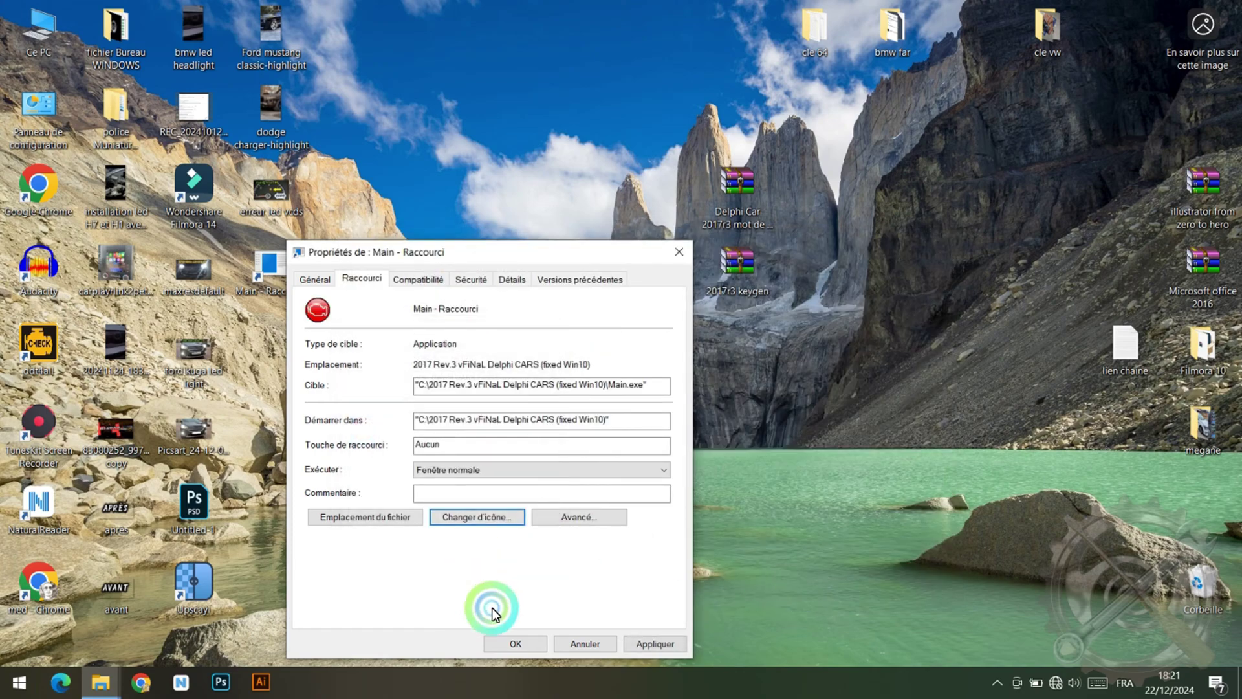
click(531, 647)
Rename the Main shortcut on the desktop as "DELPHI 2017 R3"
click(410, 455)
click(291, 287)
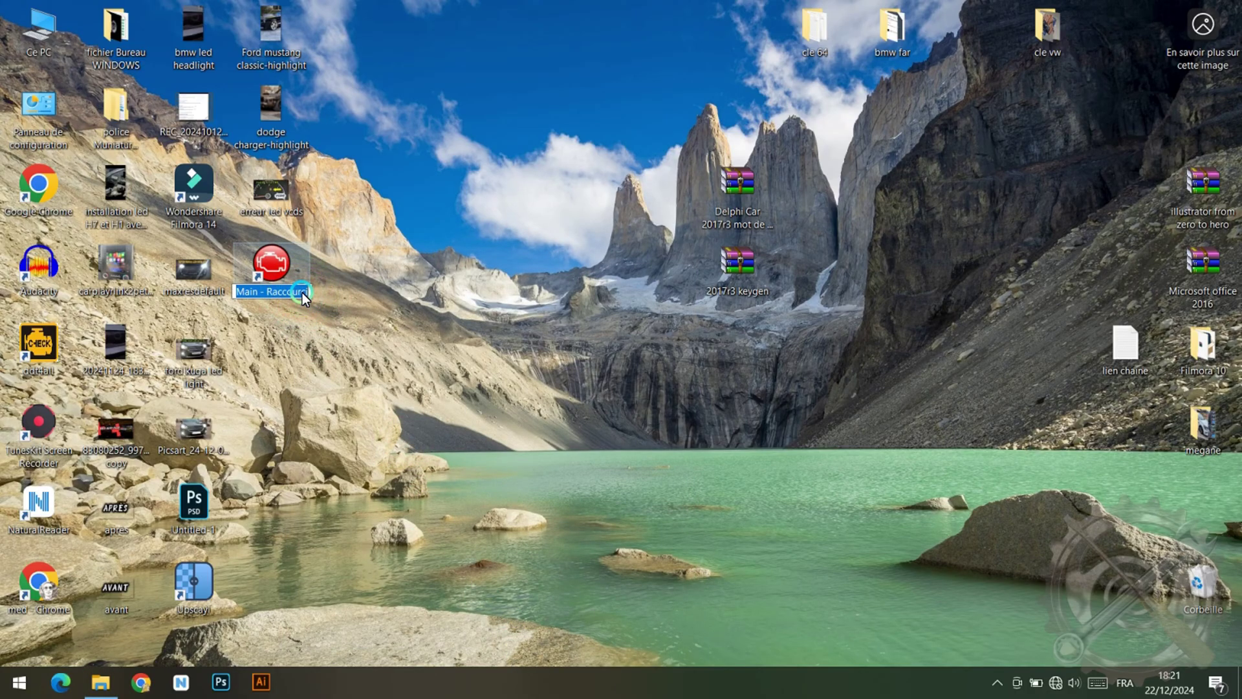
text(DELP)
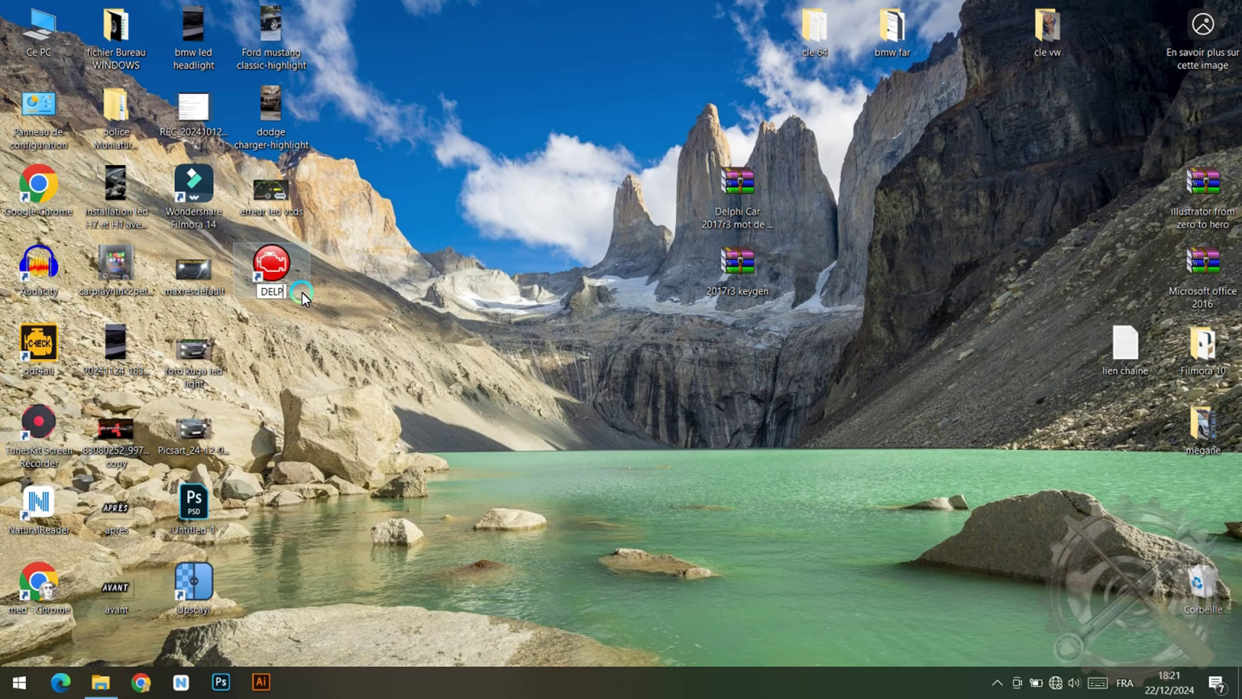
text(HI 2017)
text( R2)
key(Return)
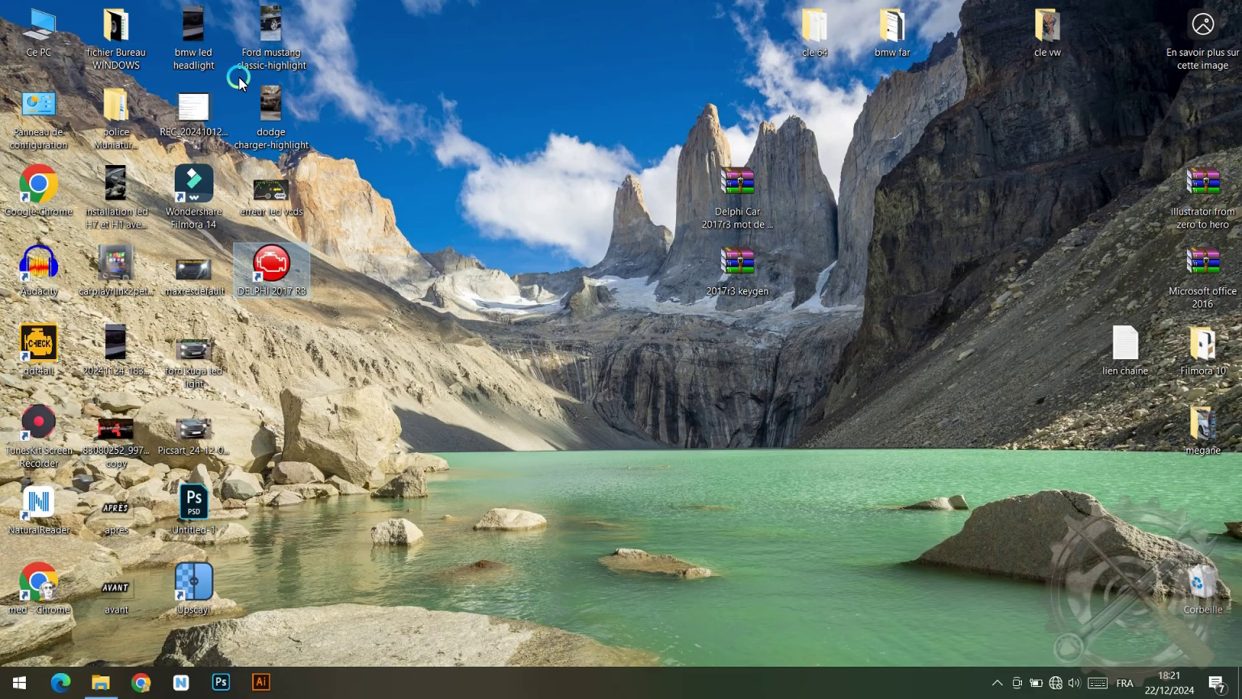
Launch DELPHI 2017 R3, allow it to run despite SmartScreen, and start the software activation with the prefilled licence details
click(282, 275)
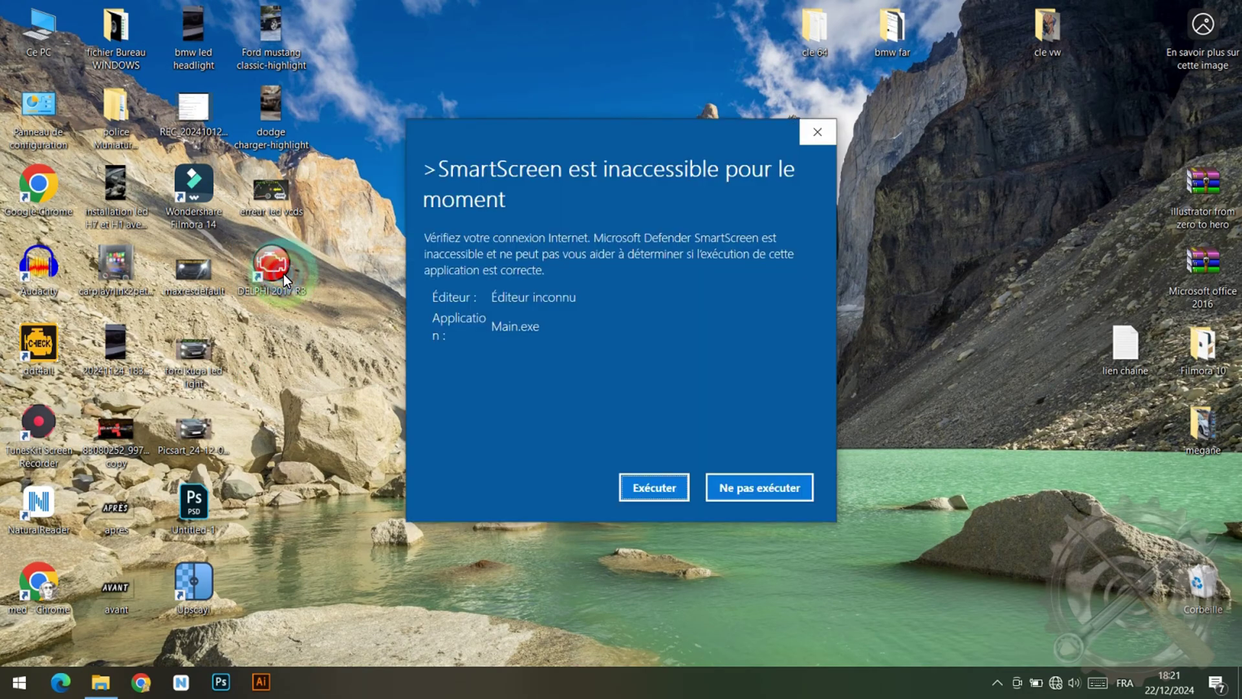
click(685, 489)
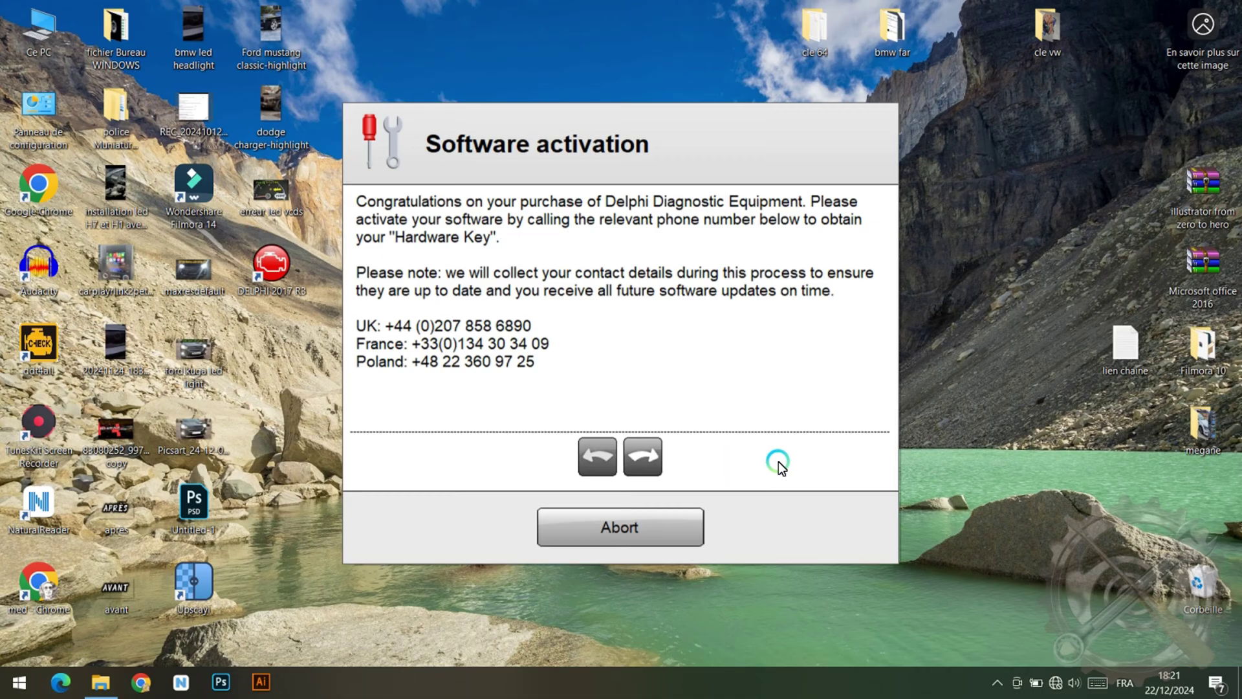
click(641, 456)
click(655, 463)
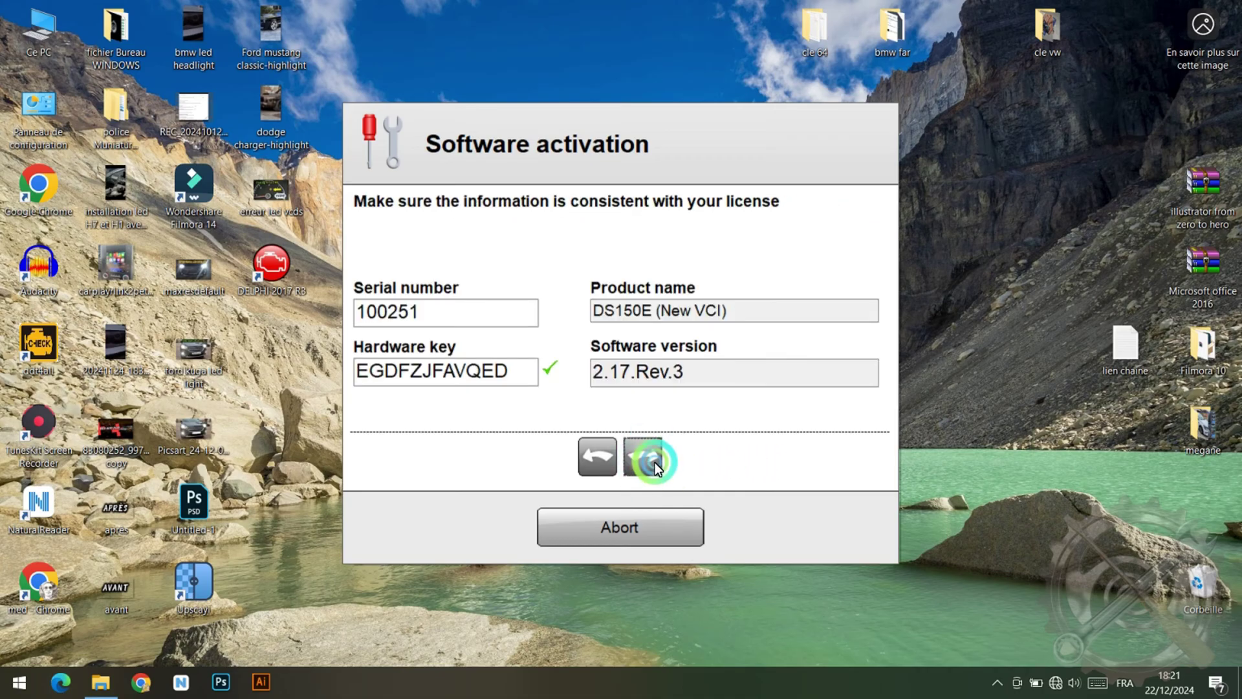
click(655, 463)
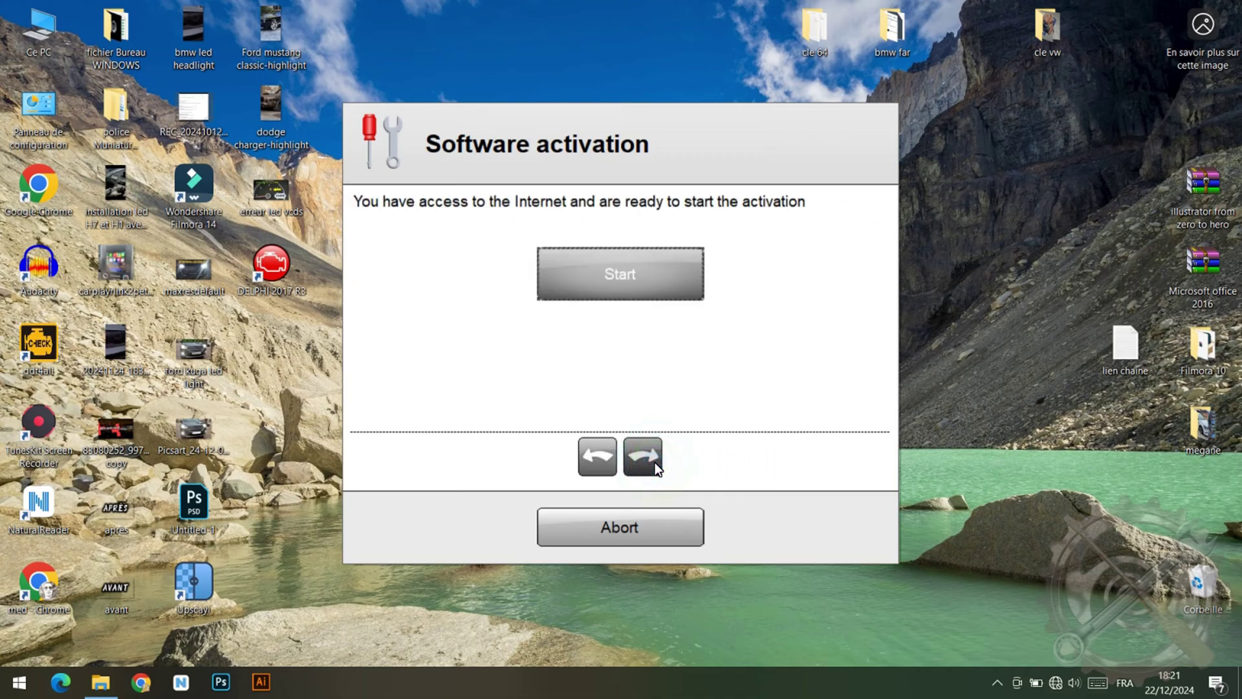
click(666, 276)
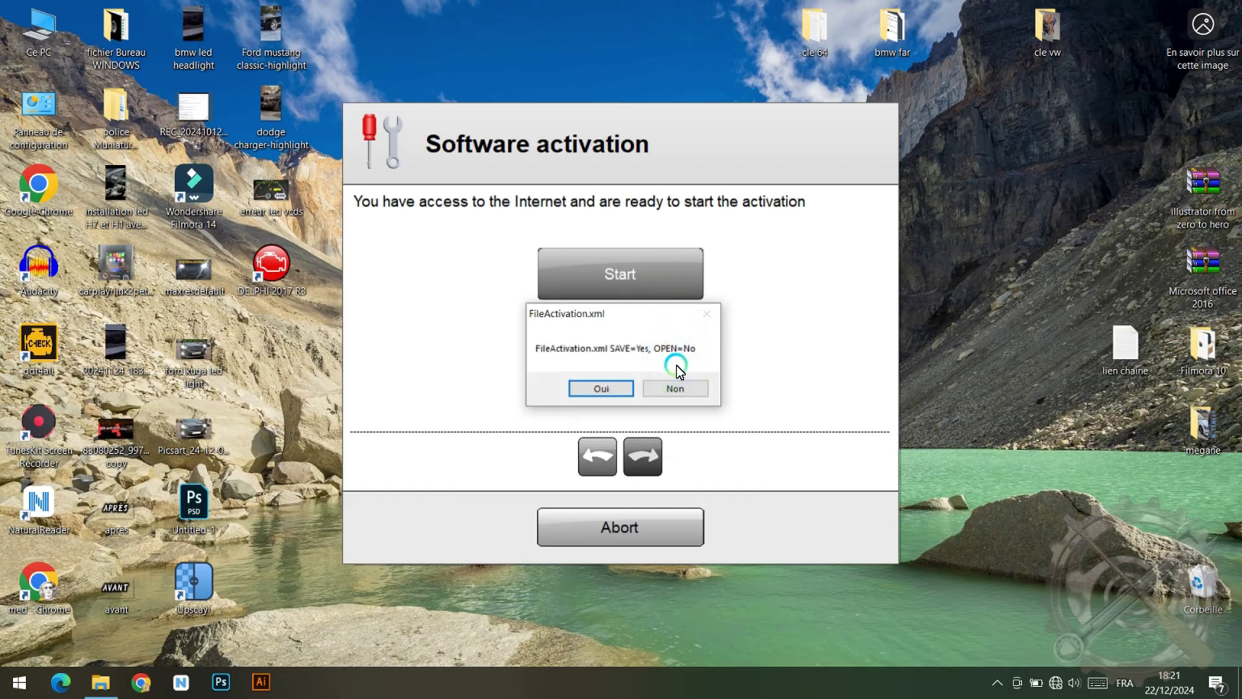
Save the FileActivation XML file to the desktop and abort the software activation wizard
click(615, 391)
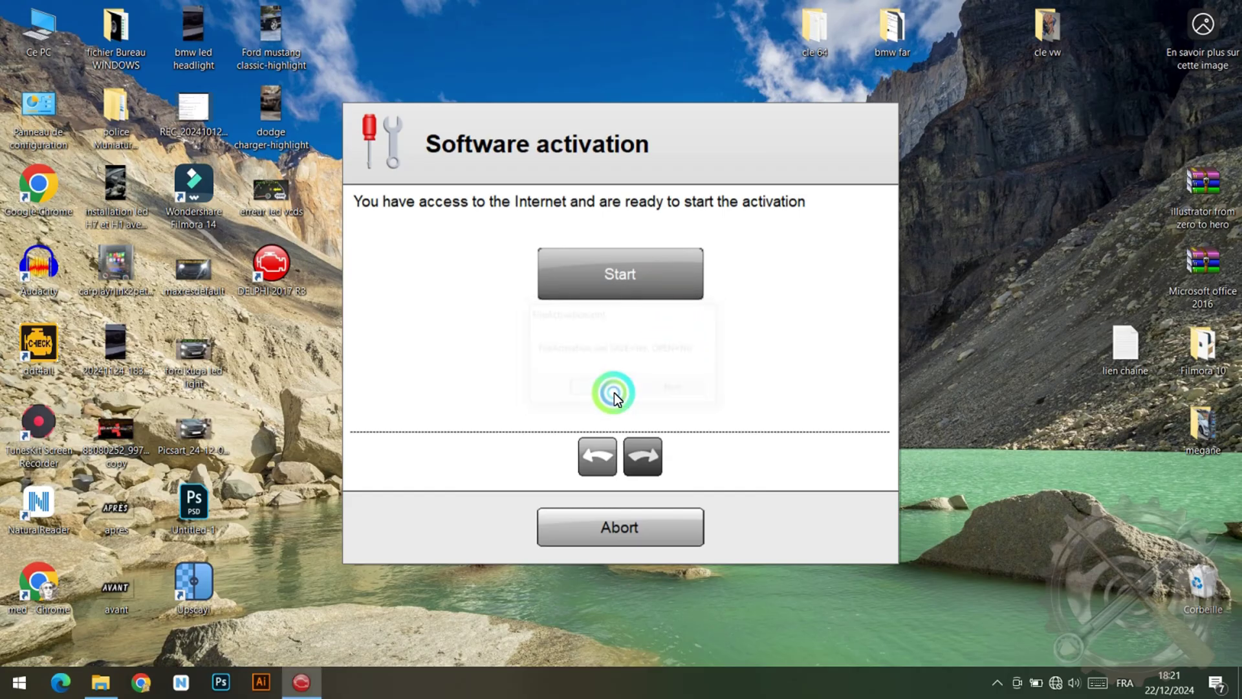
scroll(405, 232, up, 3)
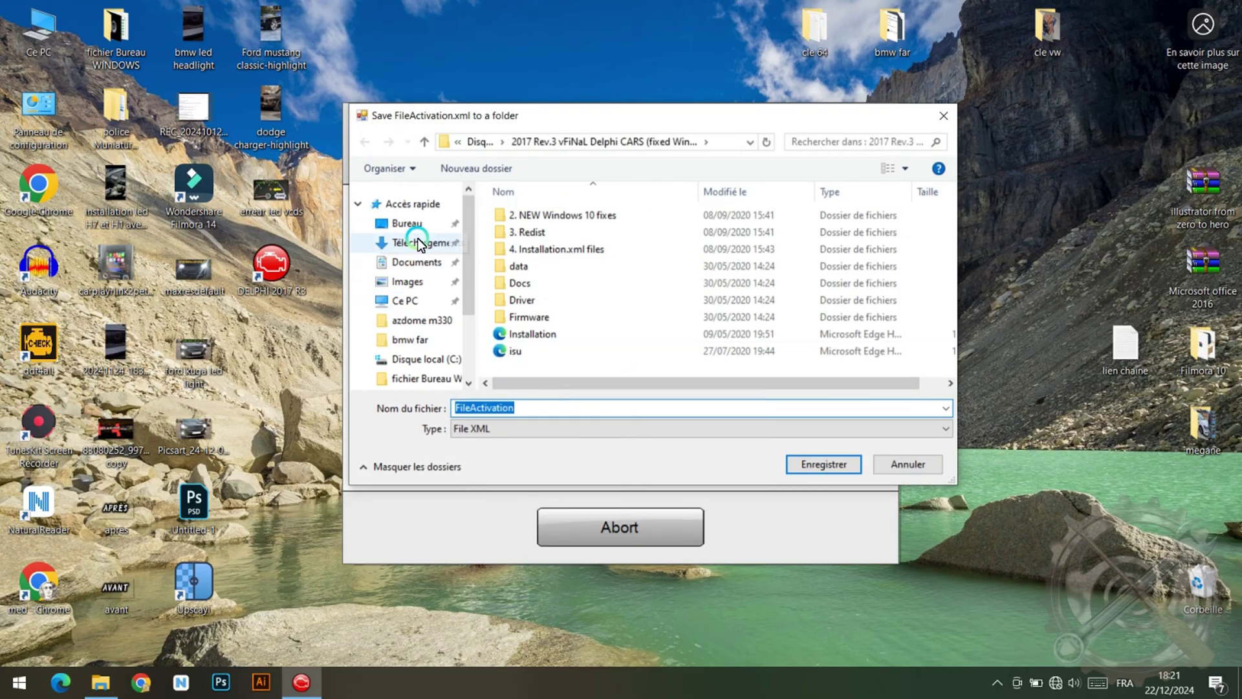
click(421, 226)
click(837, 464)
click(737, 389)
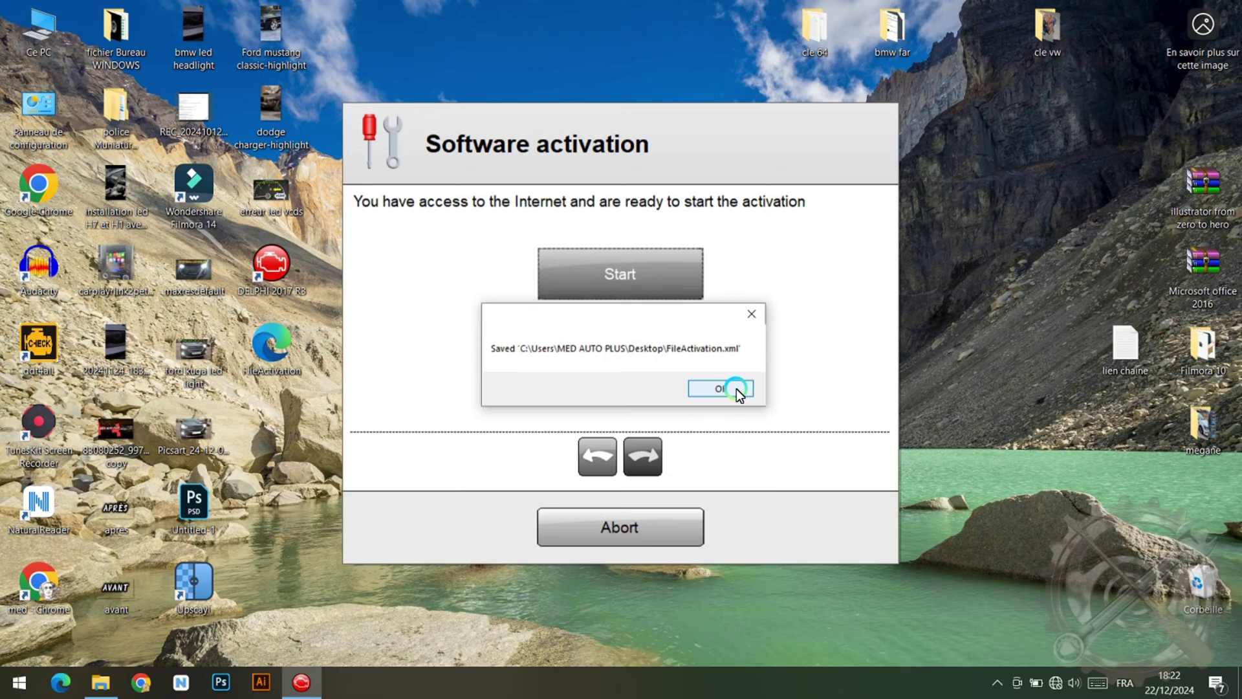
click(737, 390)
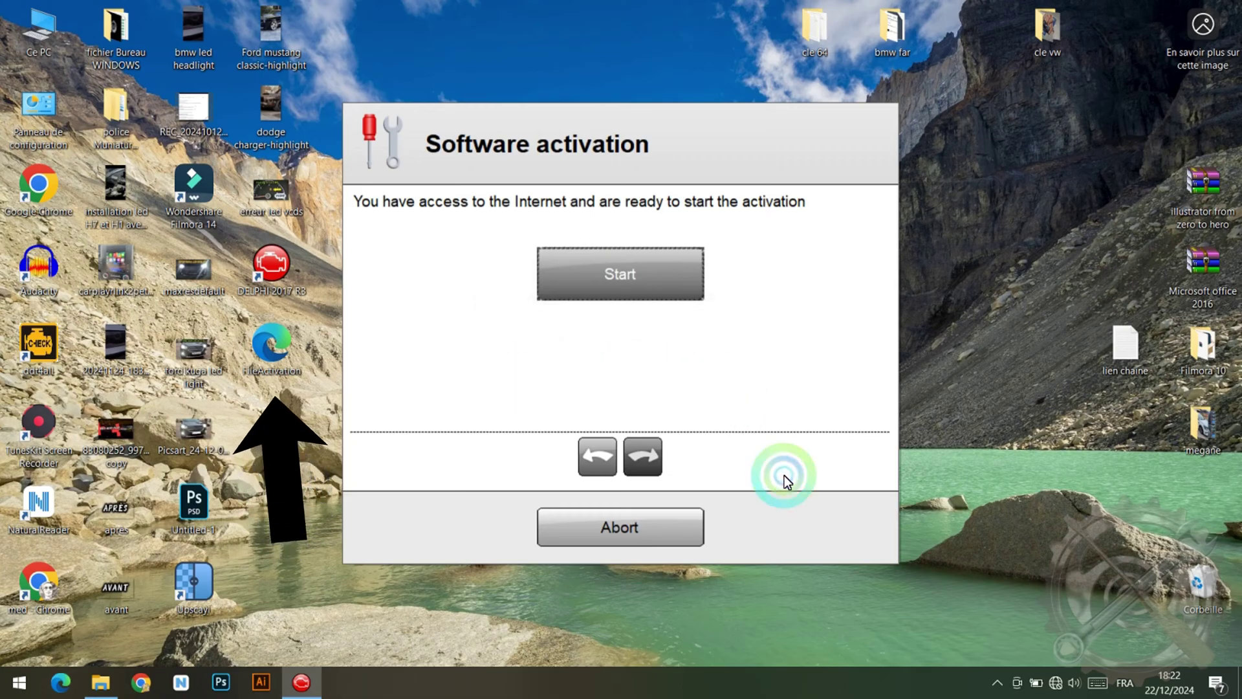
click(669, 534)
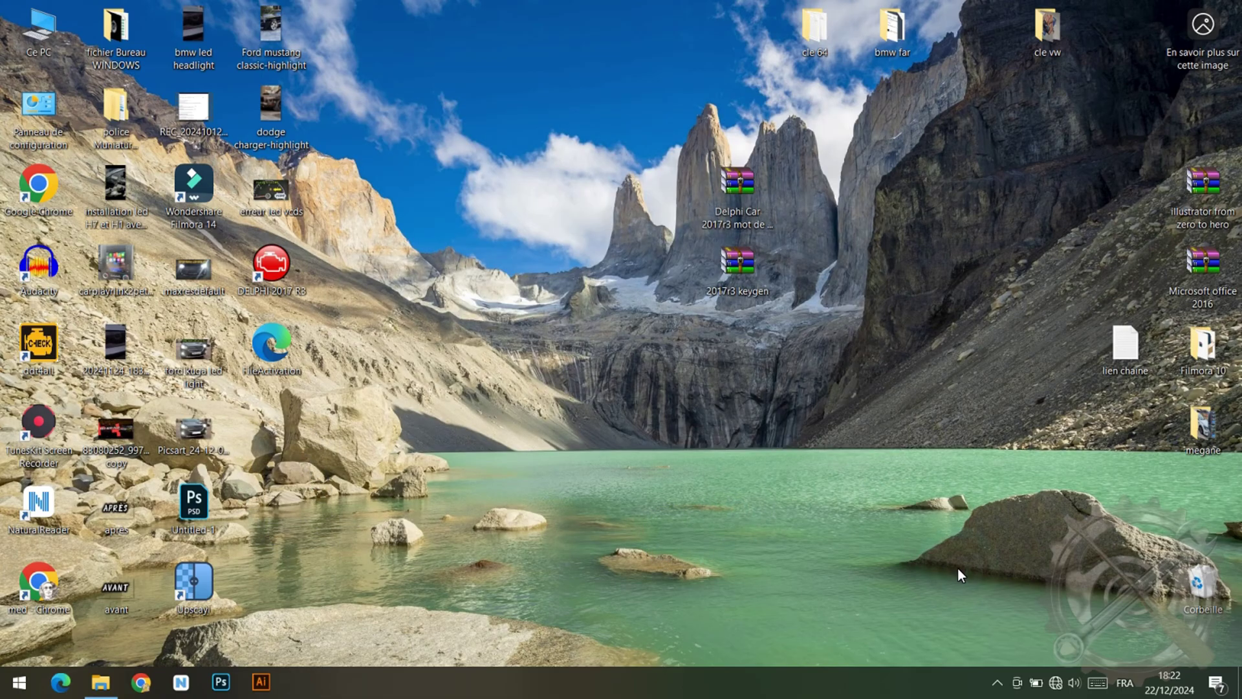
Extract the "2017r3 keygen" folder from its zip archive onto the desktop and close the archive
double_click(738, 262)
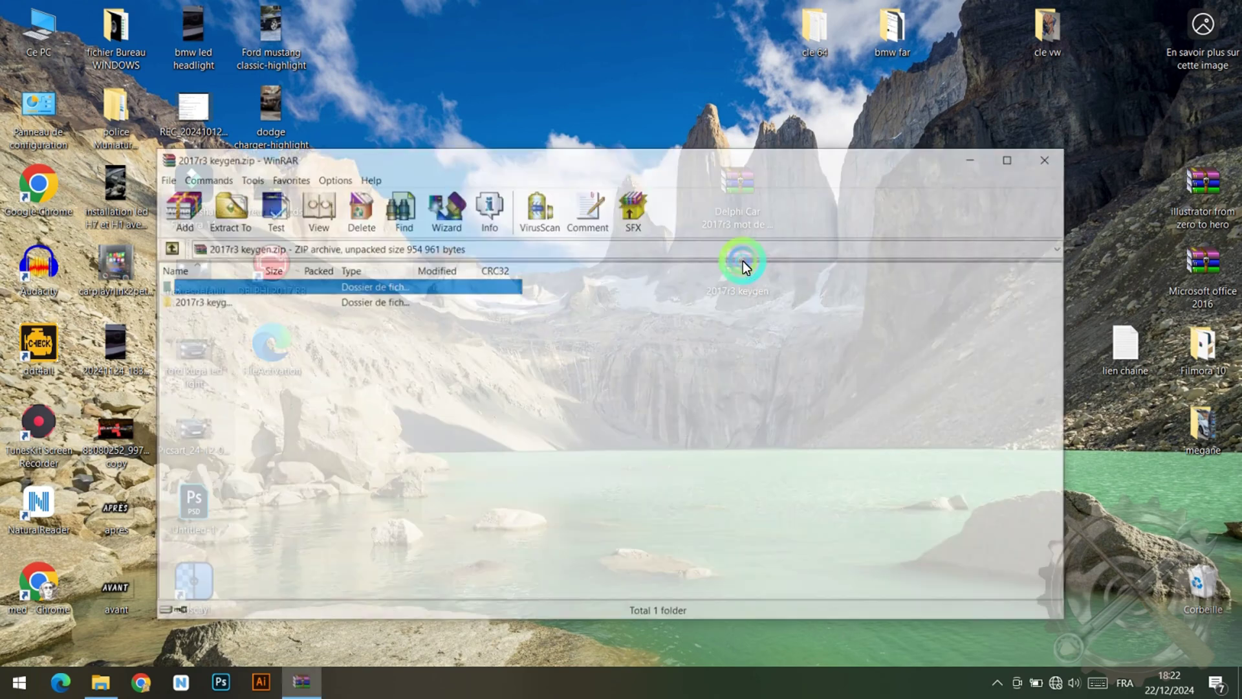
click(213, 301)
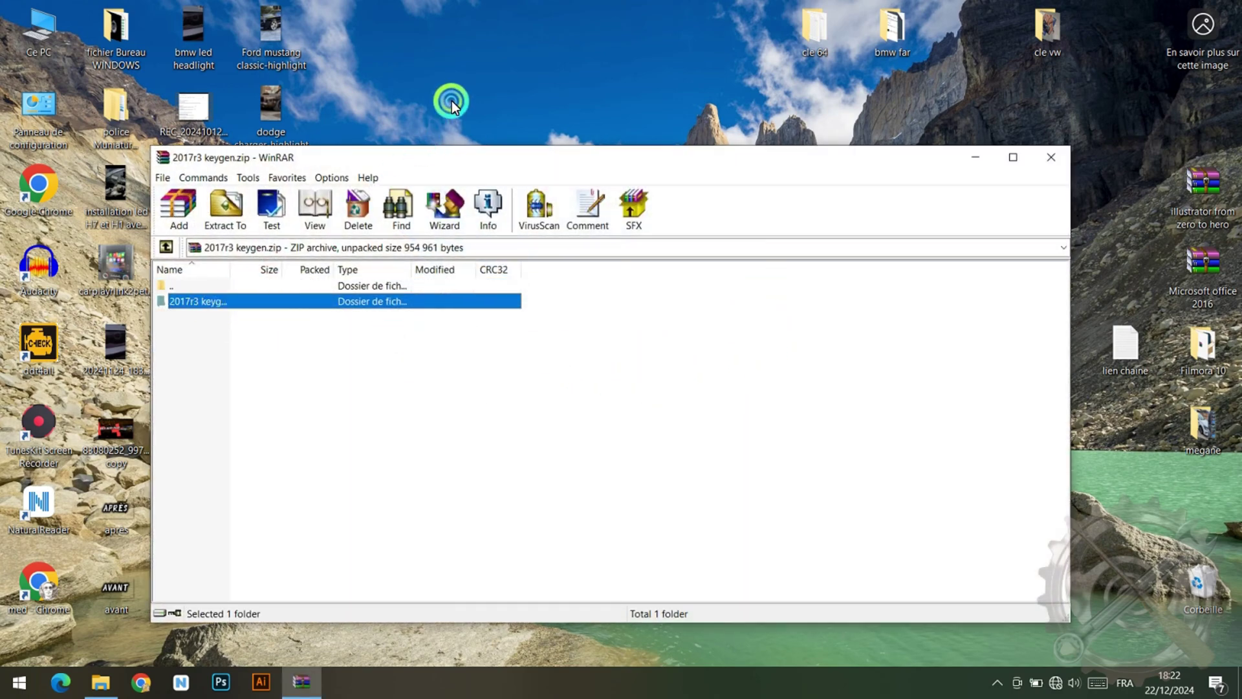
click(483, 68)
click(1051, 157)
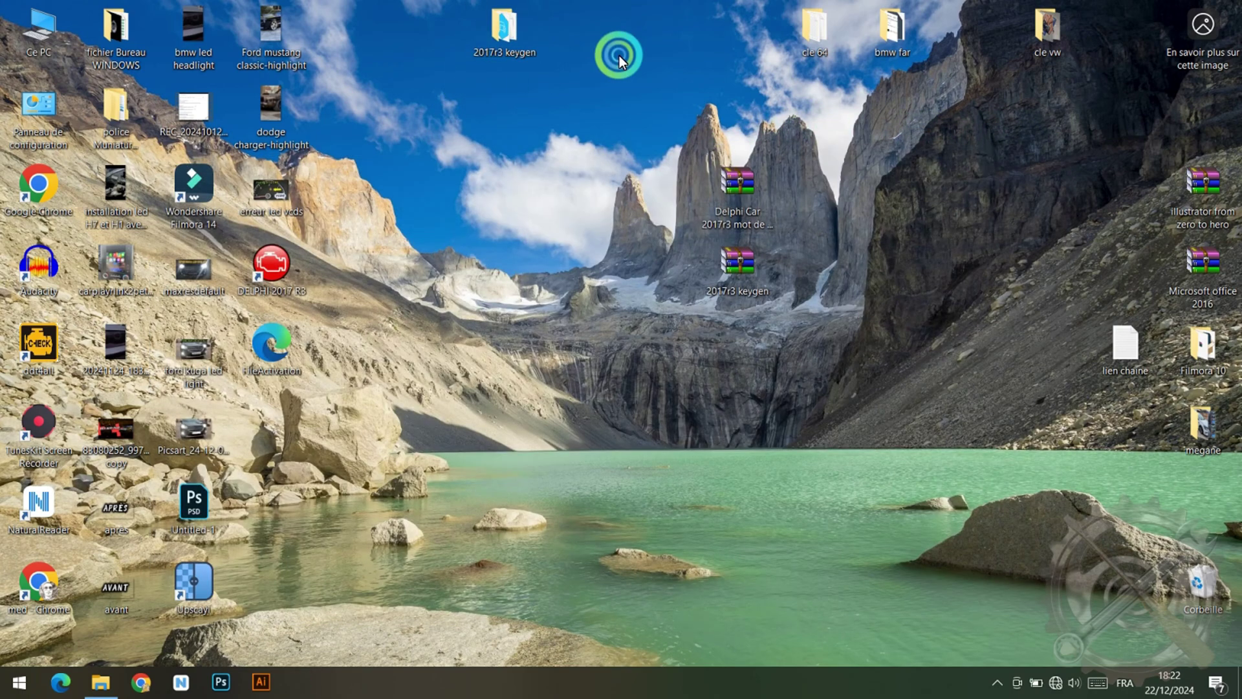
Run the "Keygen 2017.01 vFiNaL" application from the "2017r3 keygen" folder, allowing it to execute, and minimise the folder window
double_click(513, 29)
click(264, 153)
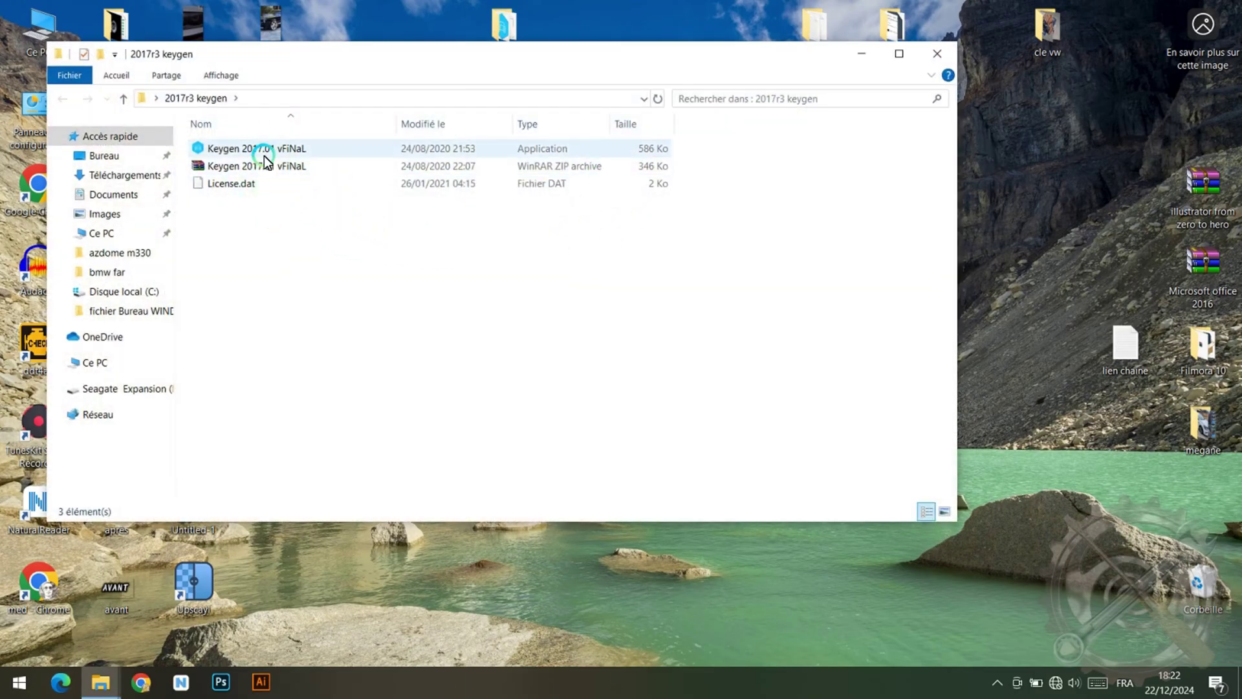
double_click(282, 149)
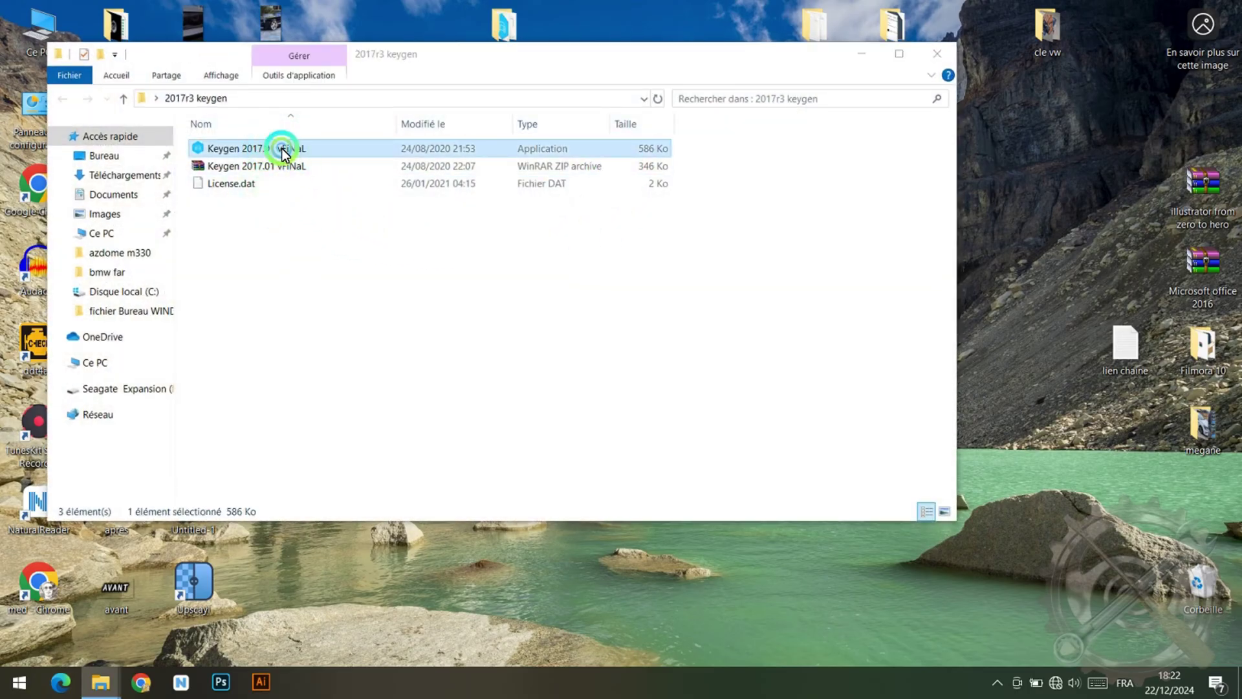
click(654, 488)
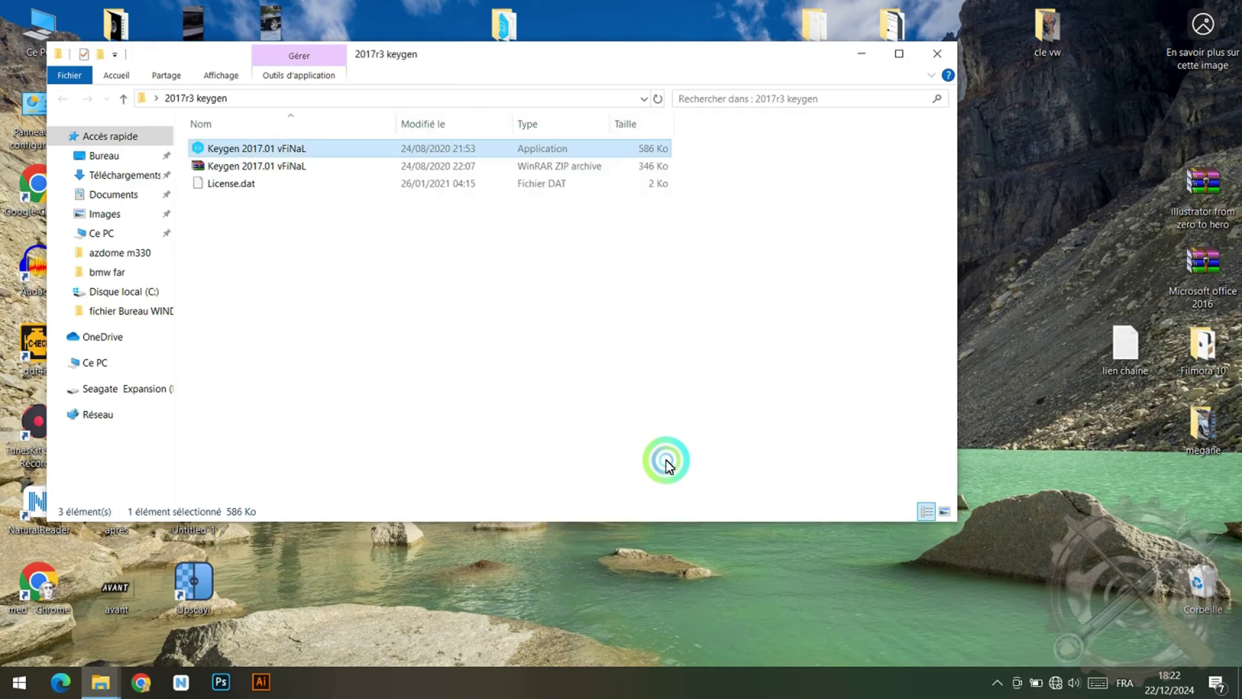
click(863, 55)
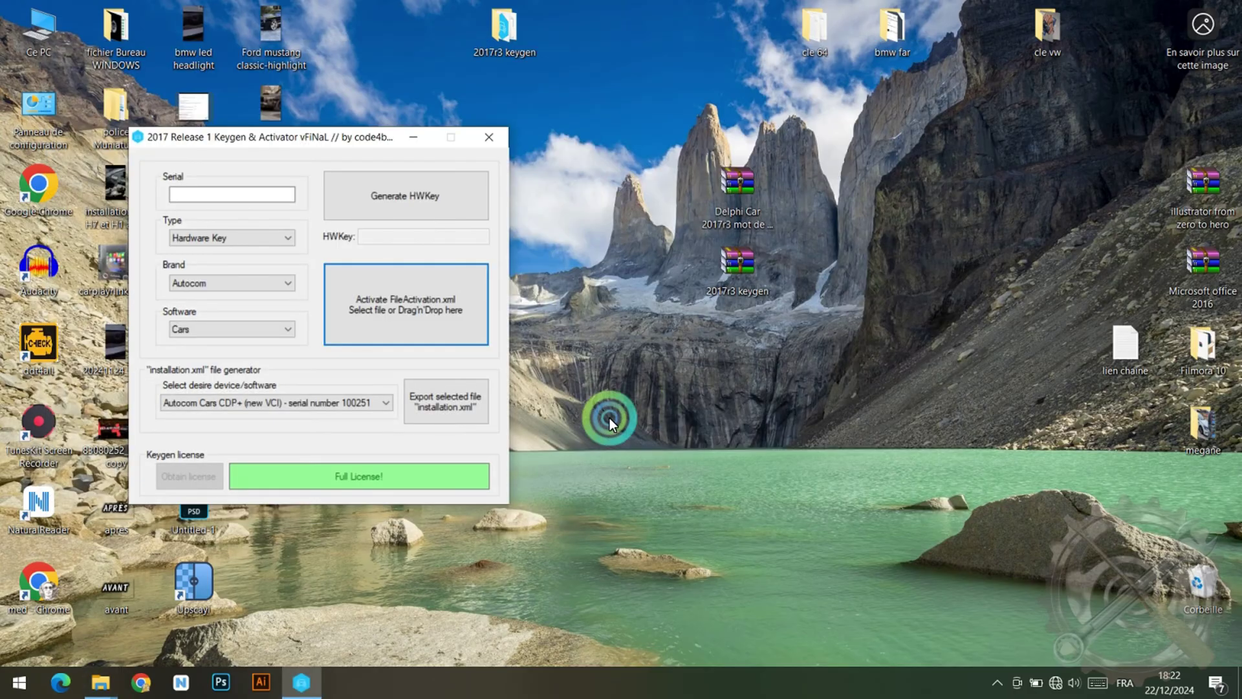
Activate the desktop's FileActivation file in the keygen by dropping it onto the activation area, and close the keygen
drag(299, 139, 507, 146)
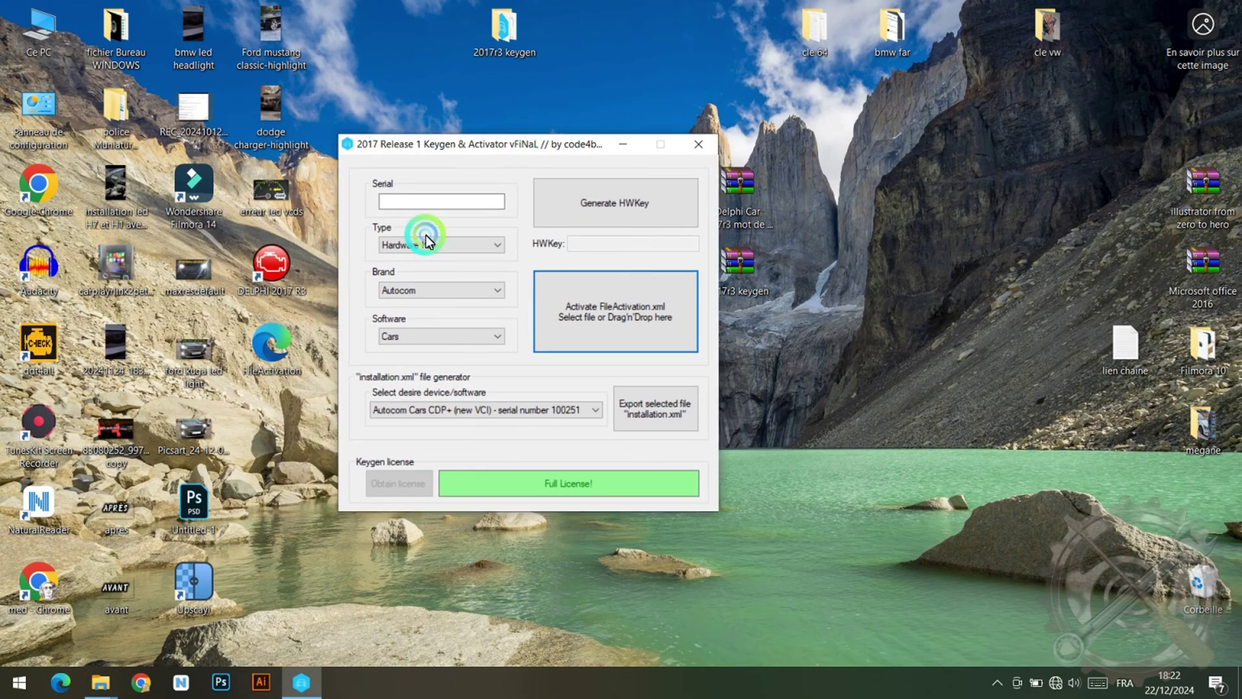
drag(281, 355, 621, 312)
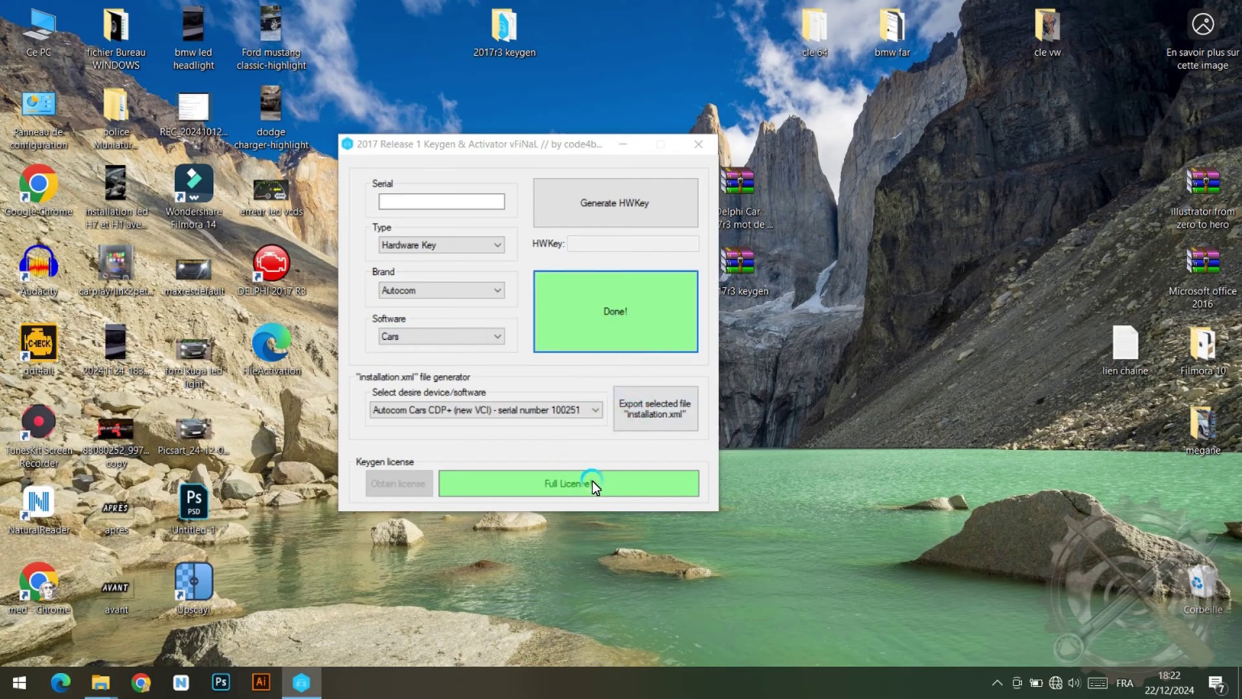
click(701, 143)
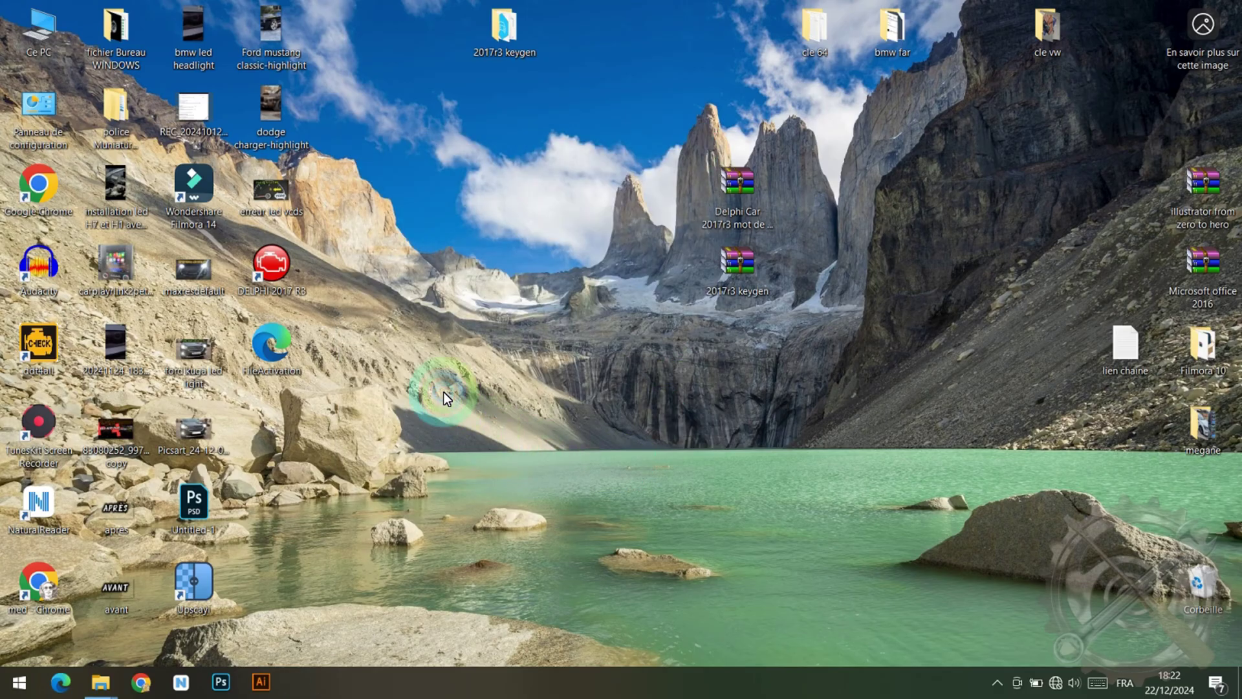
Start DELPHI 2017 R3 from the desktop and open the activated FileActivation file from the desktop to complete the software activation
double_click(271, 263)
click(643, 449)
click(649, 449)
click(651, 449)
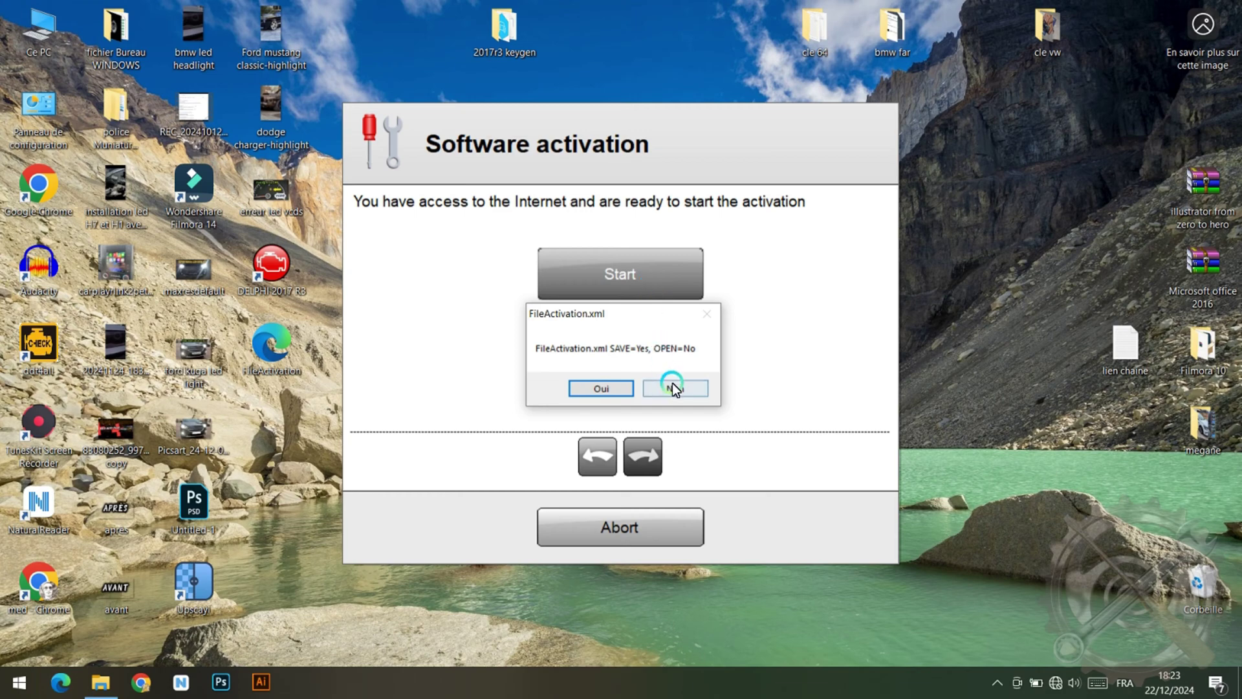
click(673, 387)
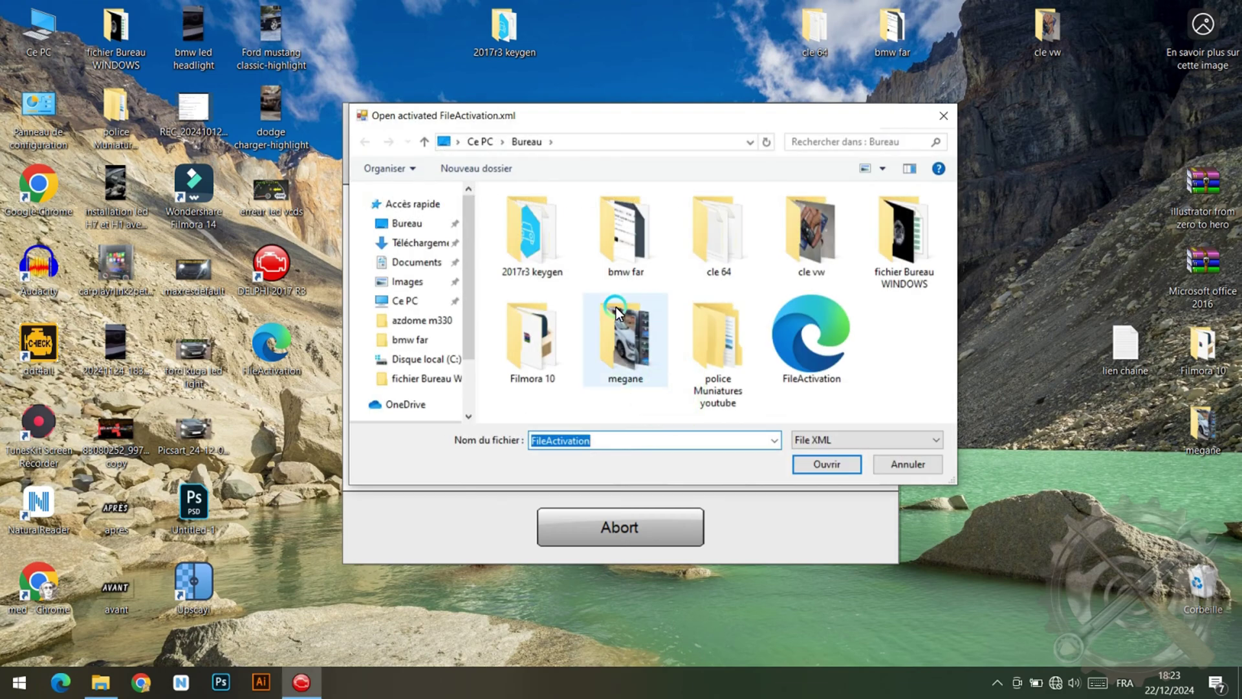
click(815, 375)
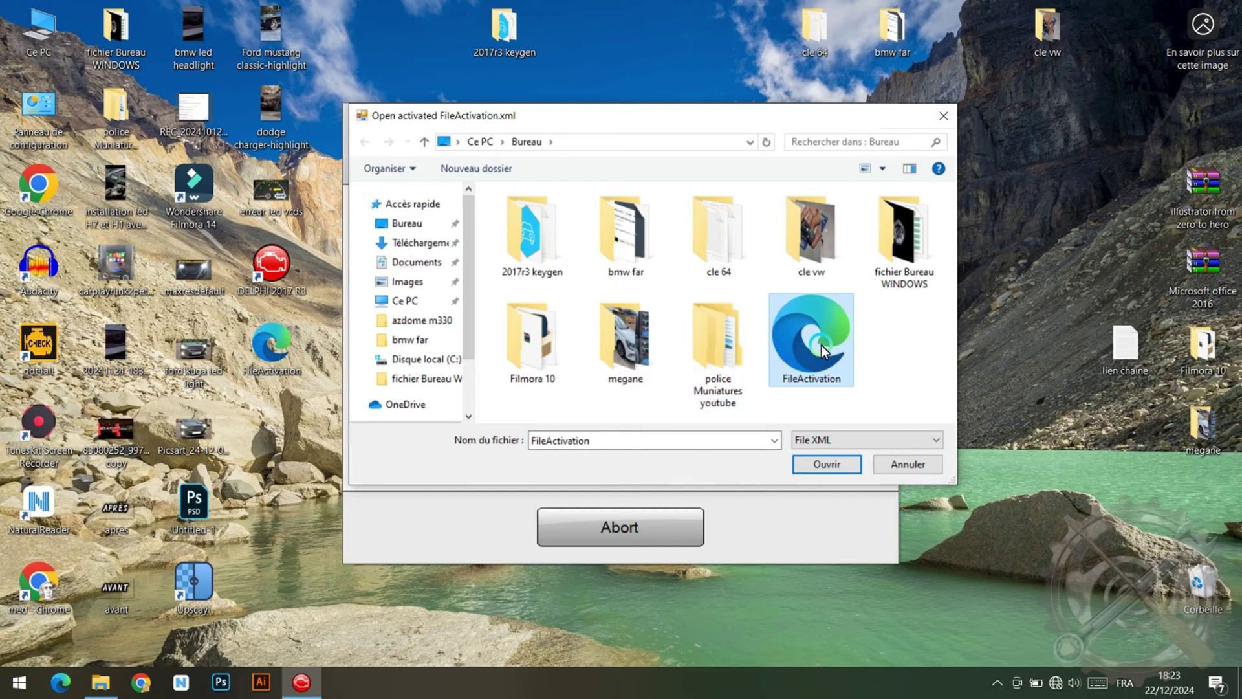
click(835, 465)
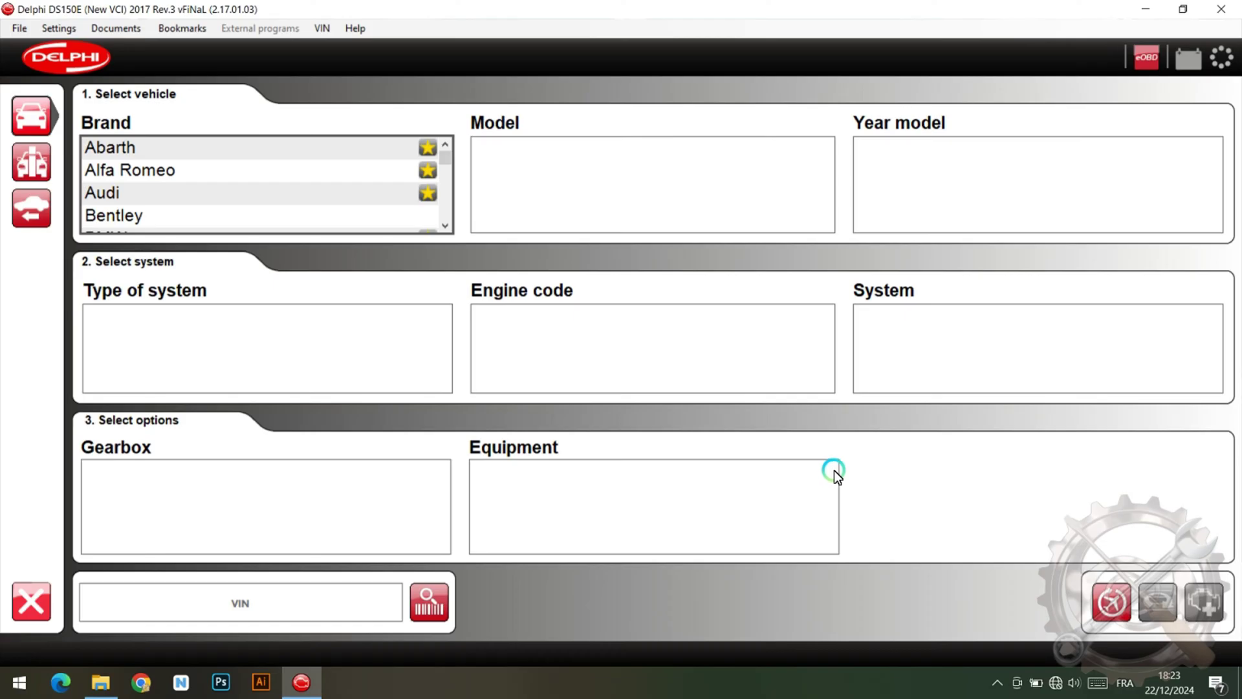
Set the Delphi program language to Français and restart the program to apply it
click(60, 27)
click(109, 83)
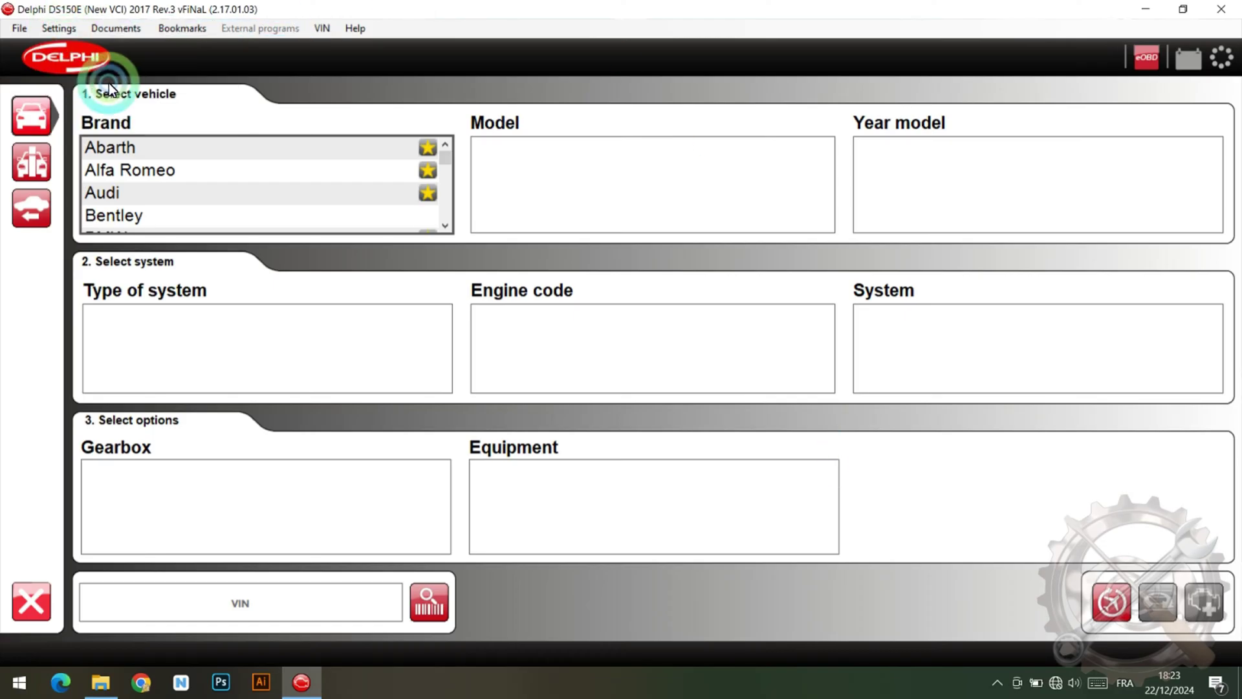
scroll(517, 384, down, 2)
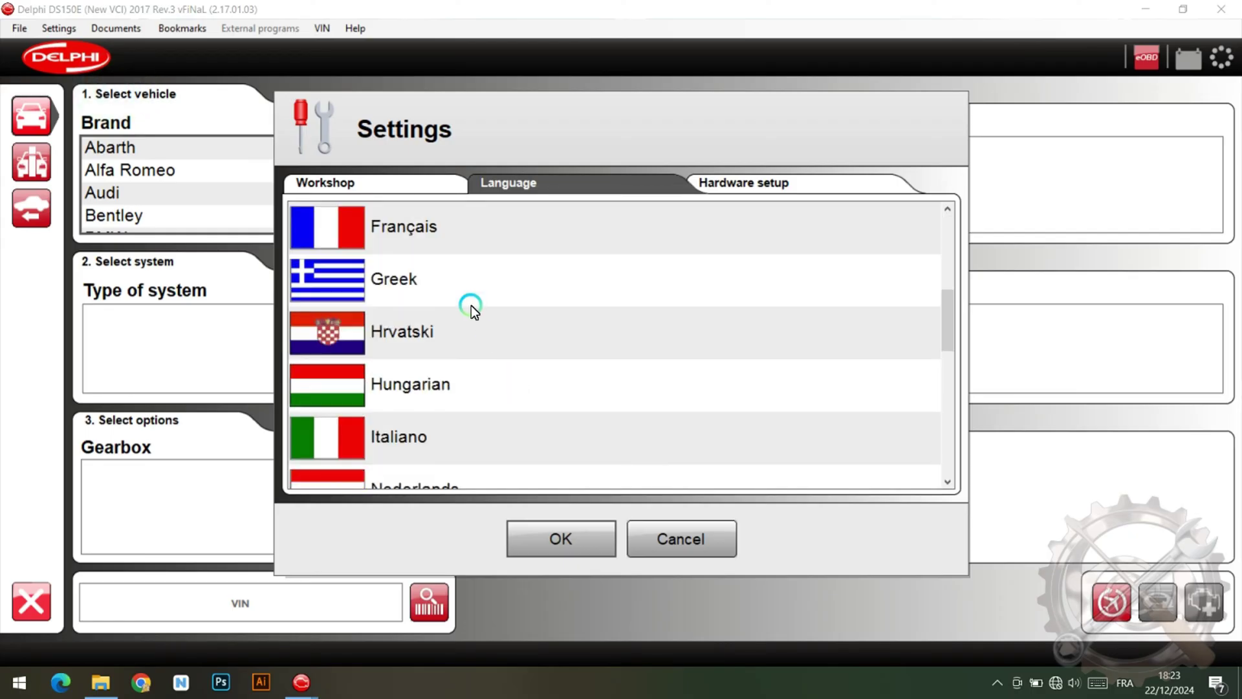
click(440, 245)
click(590, 548)
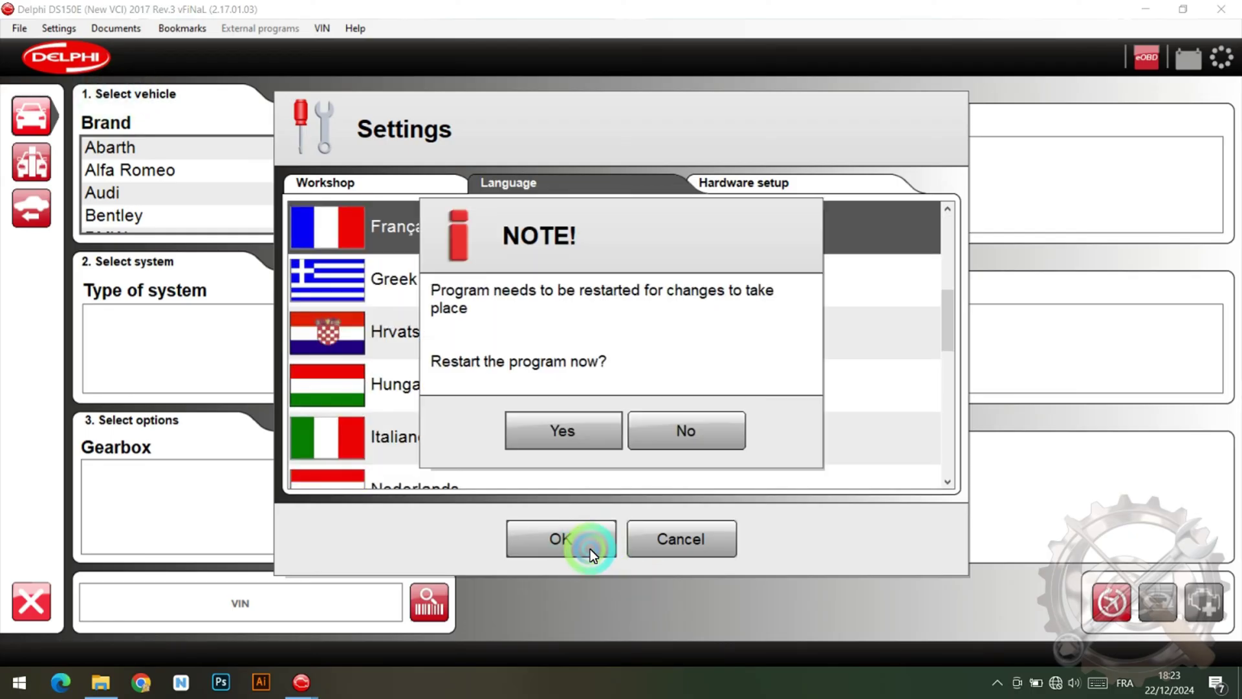
click(593, 429)
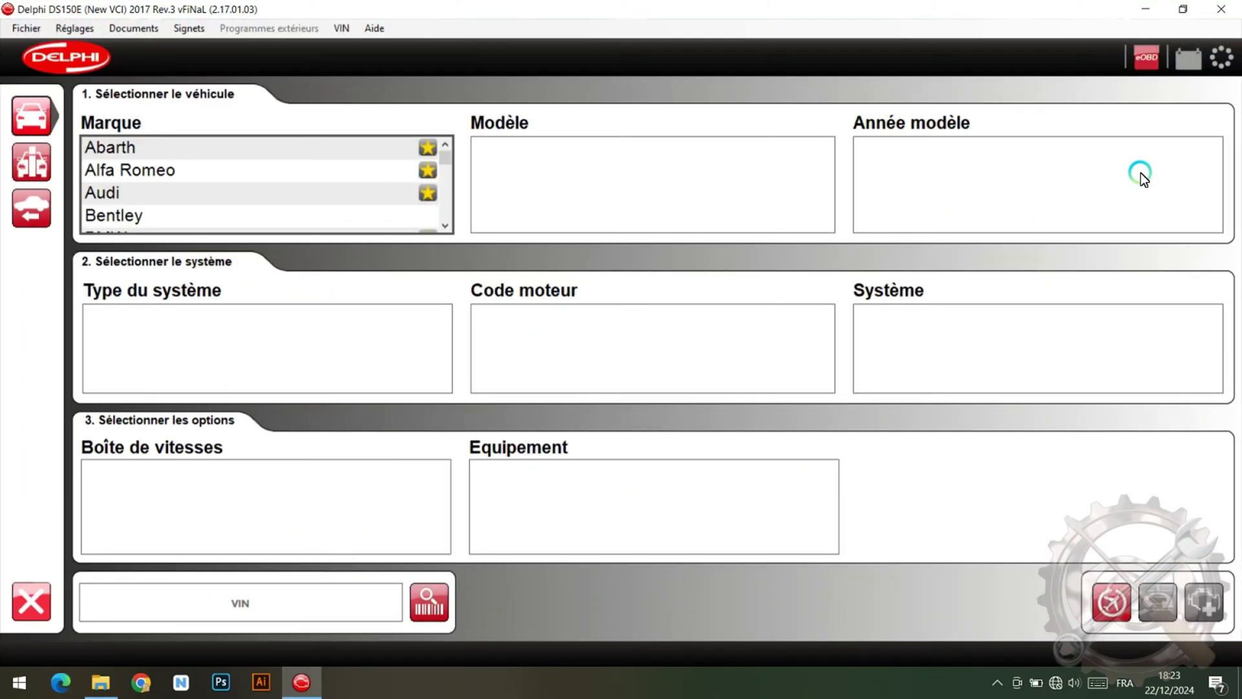
Exit the Delphi program, confirming the exit, and return to the desktop
click(1220, 9)
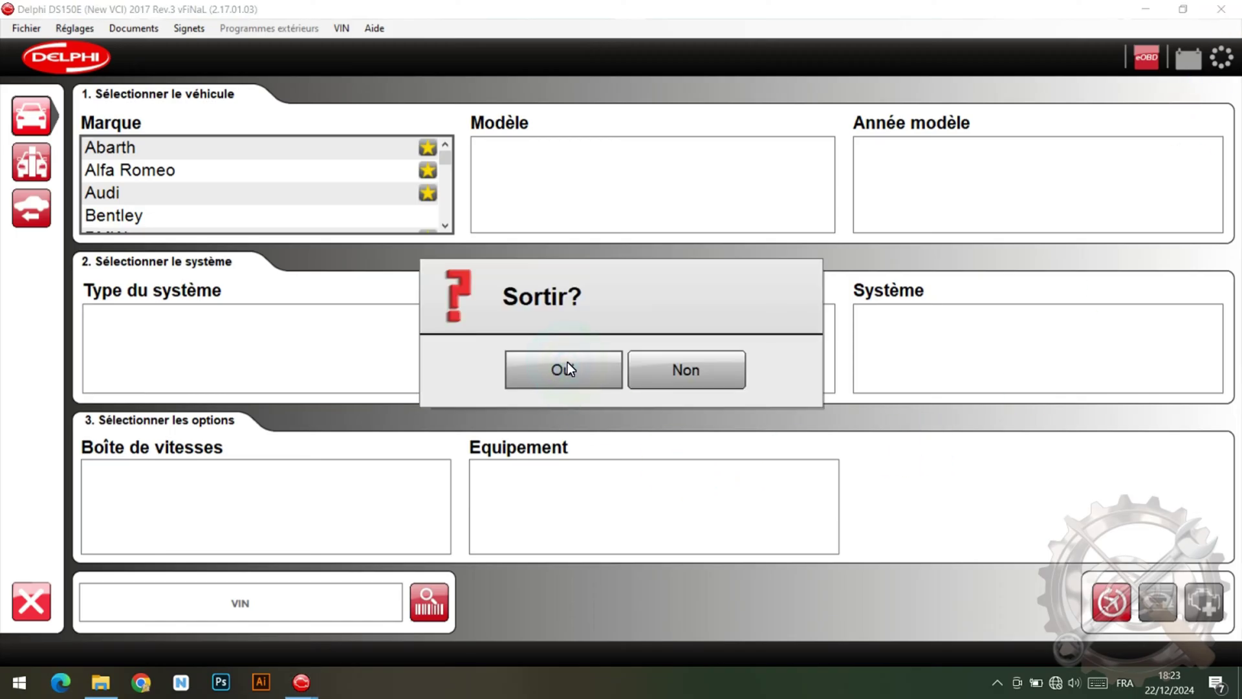
click(568, 363)
right_click(568, 363)
click(603, 410)
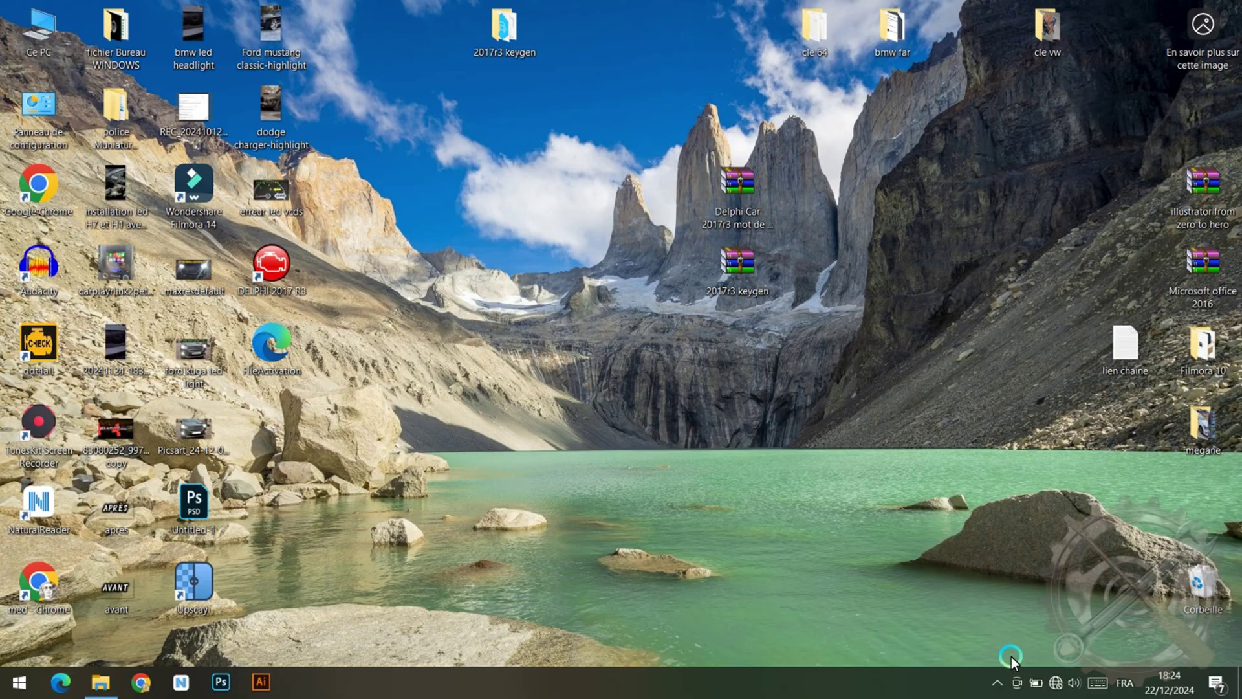
Turn on real-time protection, cloud-delivered protection, automatic sample submission and tamper protection in Windows Security
click(997, 682)
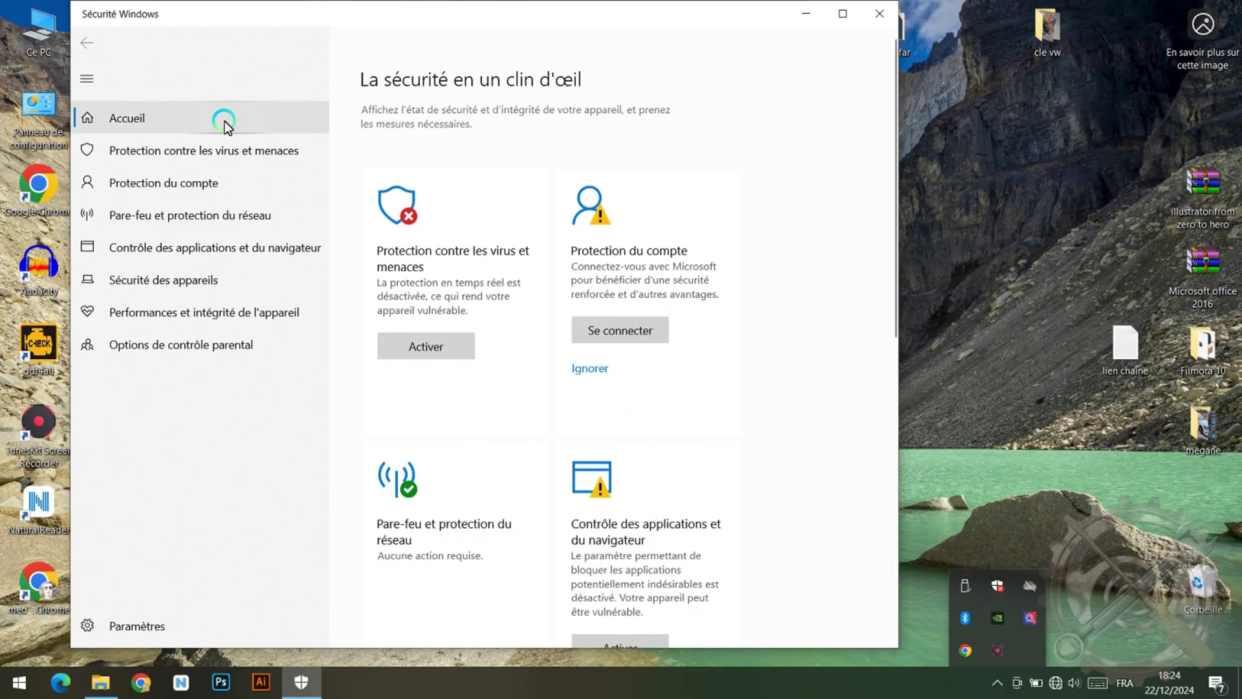
click(194, 151)
scroll(475, 414, down, 3)
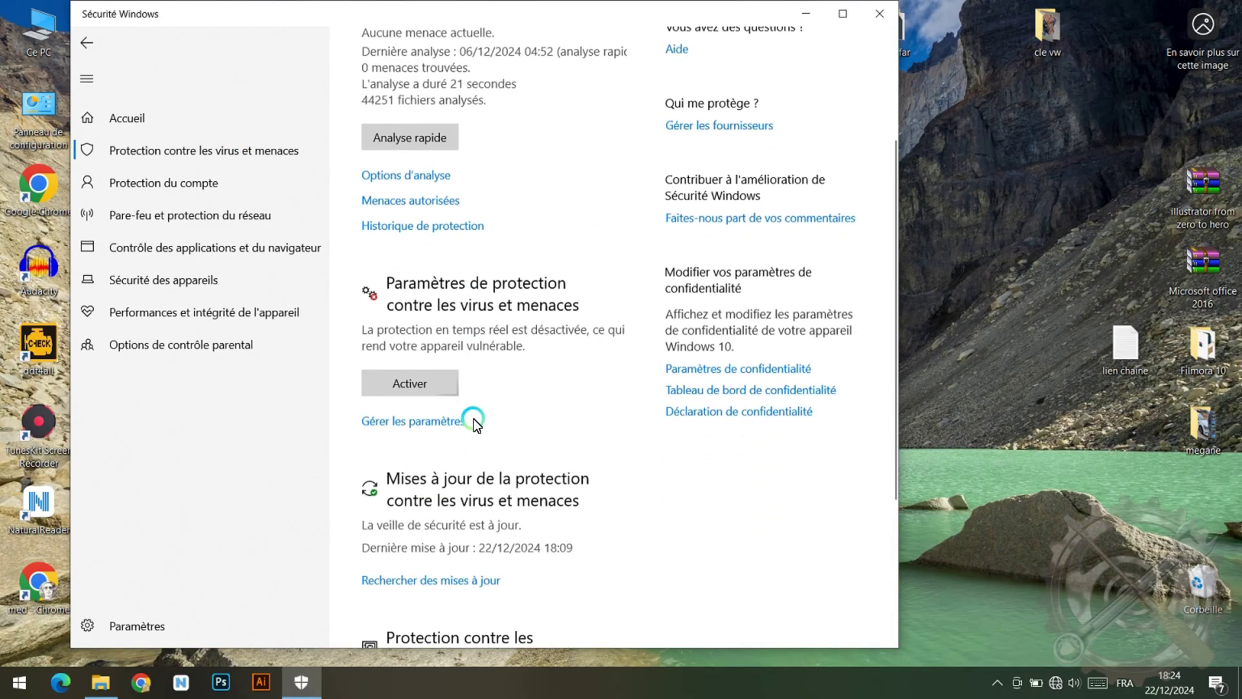
scroll(477, 423, down, 2)
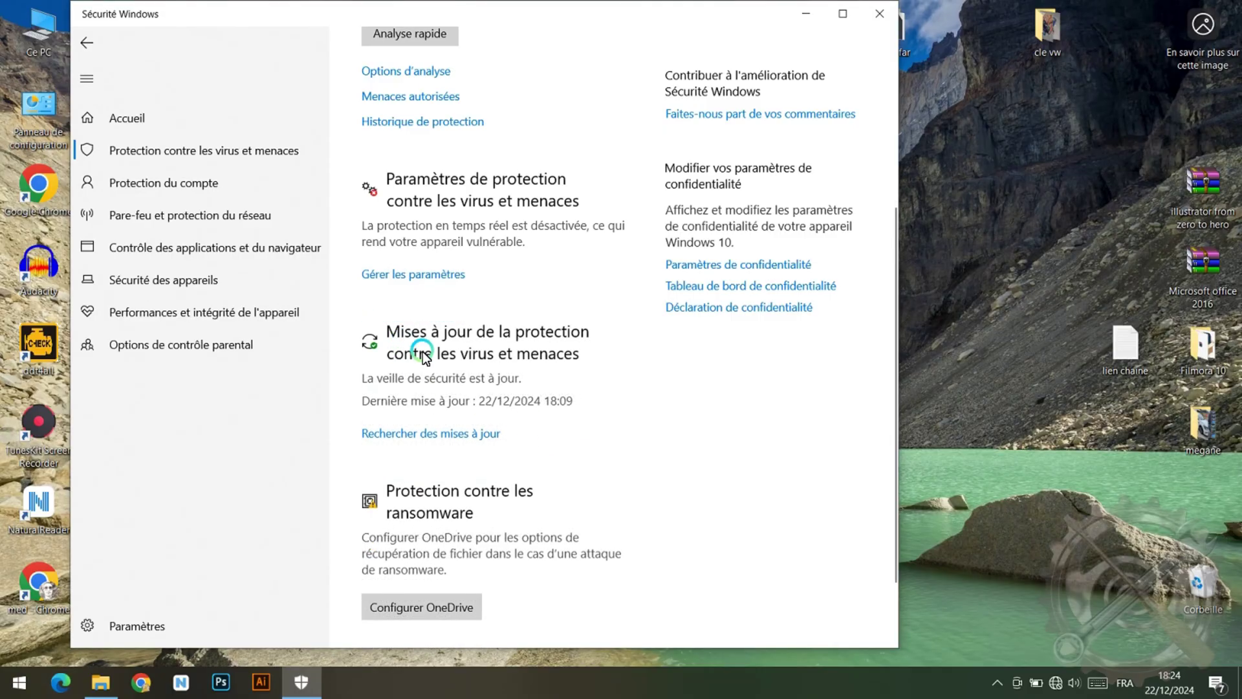
click(427, 276)
click(387, 605)
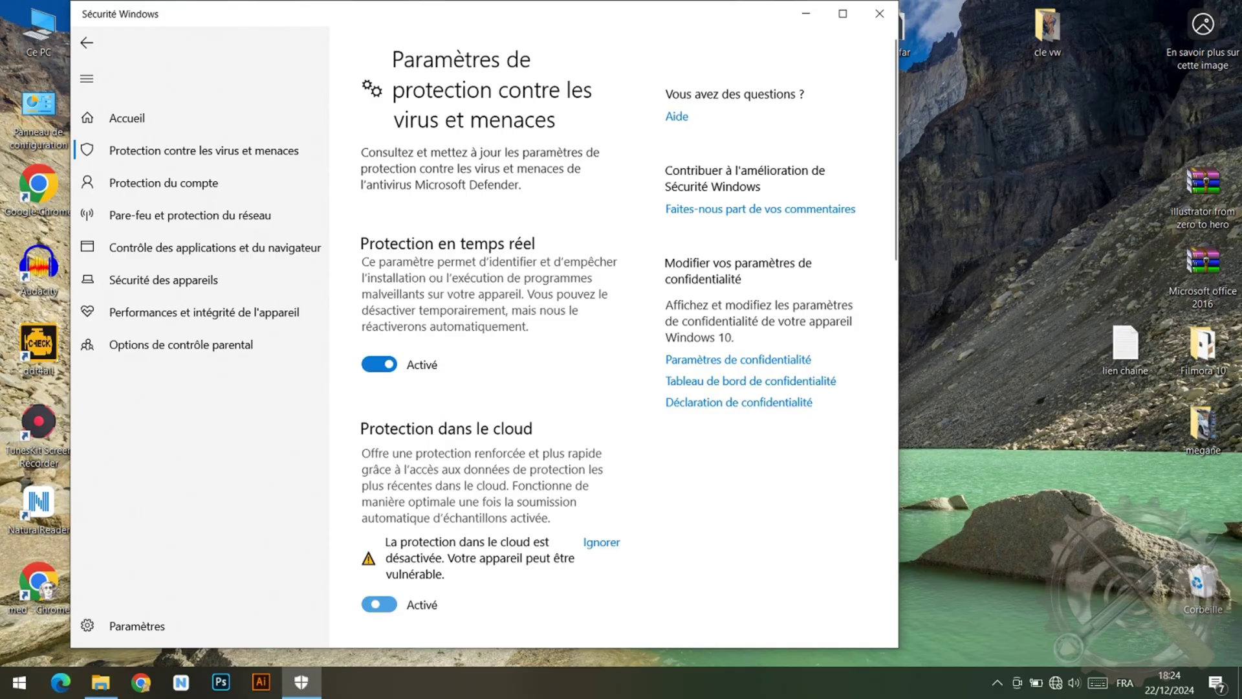
scroll(451, 485, down, 6)
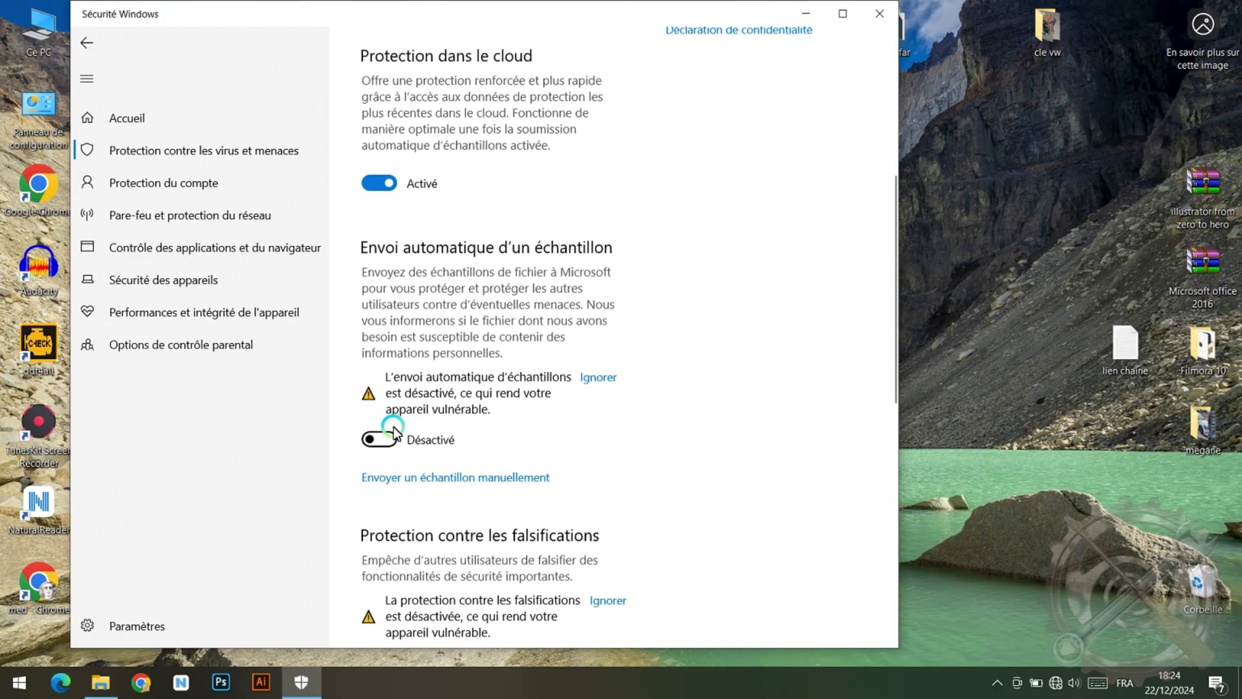
click(386, 442)
click(379, 614)
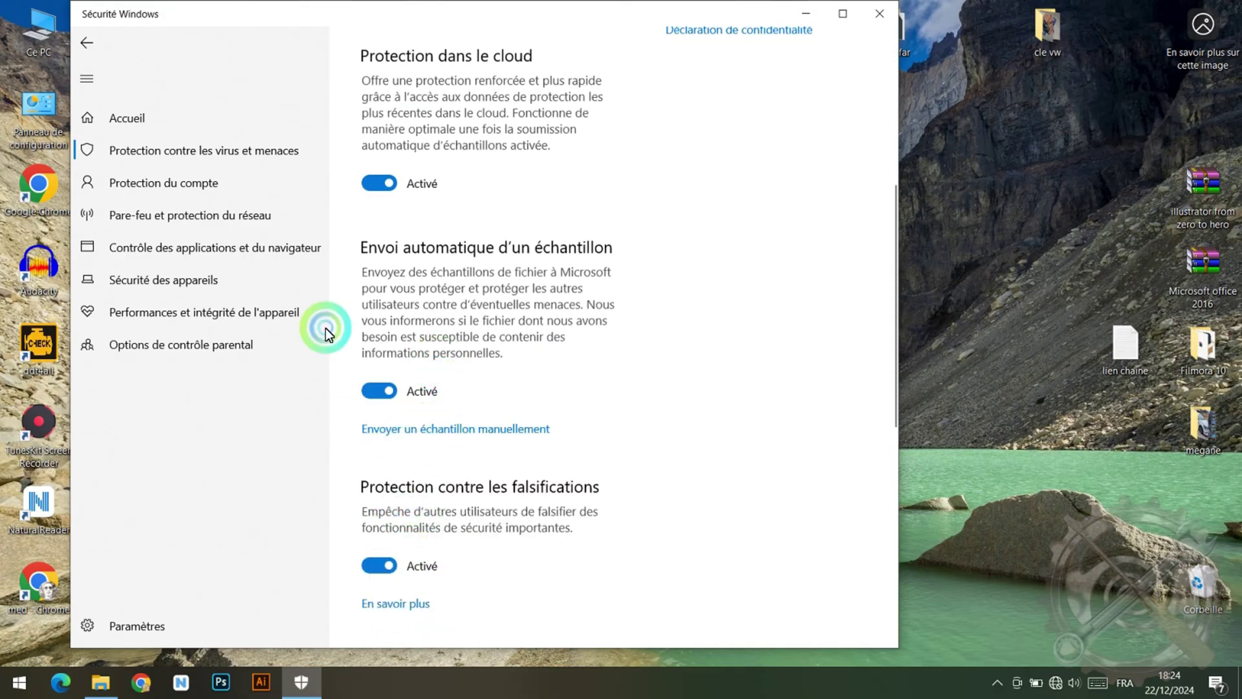
Exclude the "2017 Rev.3 vFiNaL Delphi CARS" folder on drive C: from Microsoft Defender scans and close Windows Security
scroll(515, 257, down, 5)
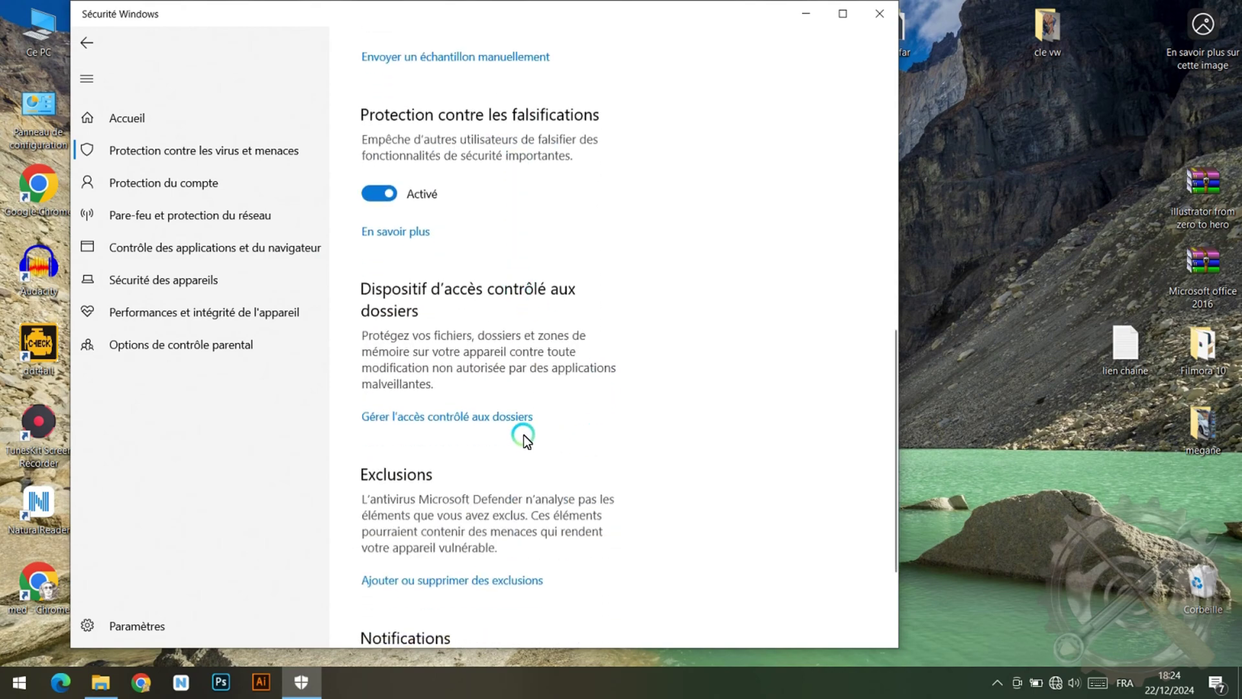
scroll(523, 436, down, 2)
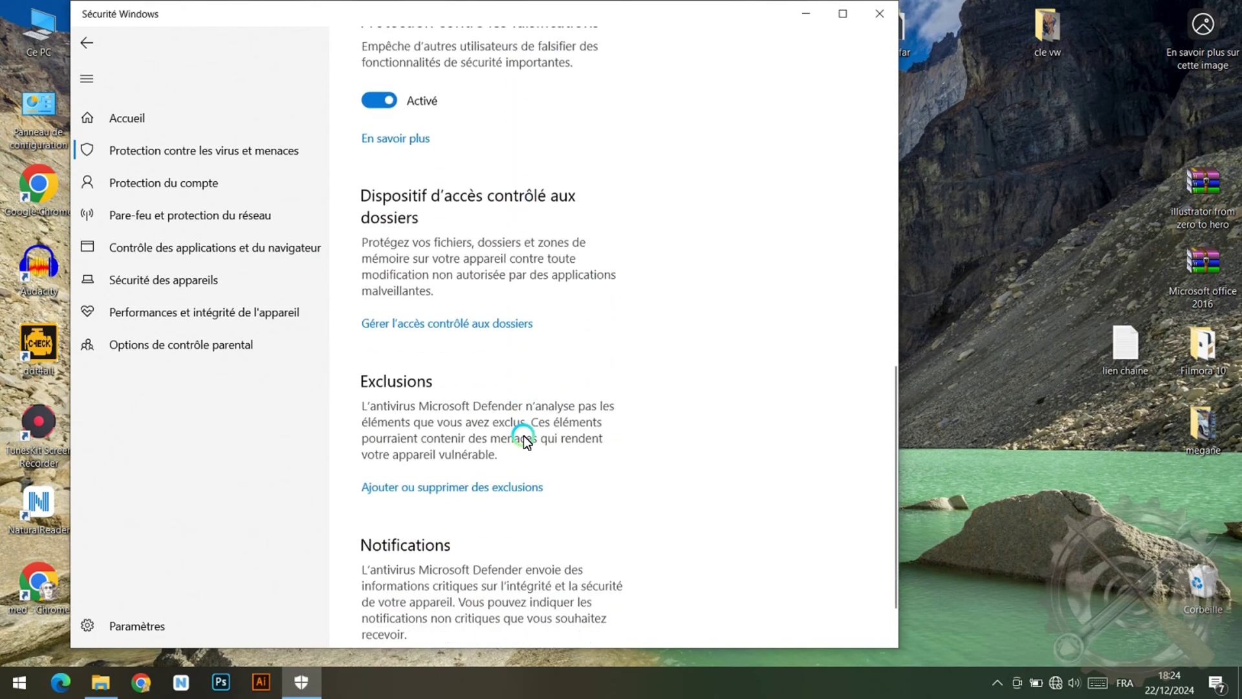
click(506, 492)
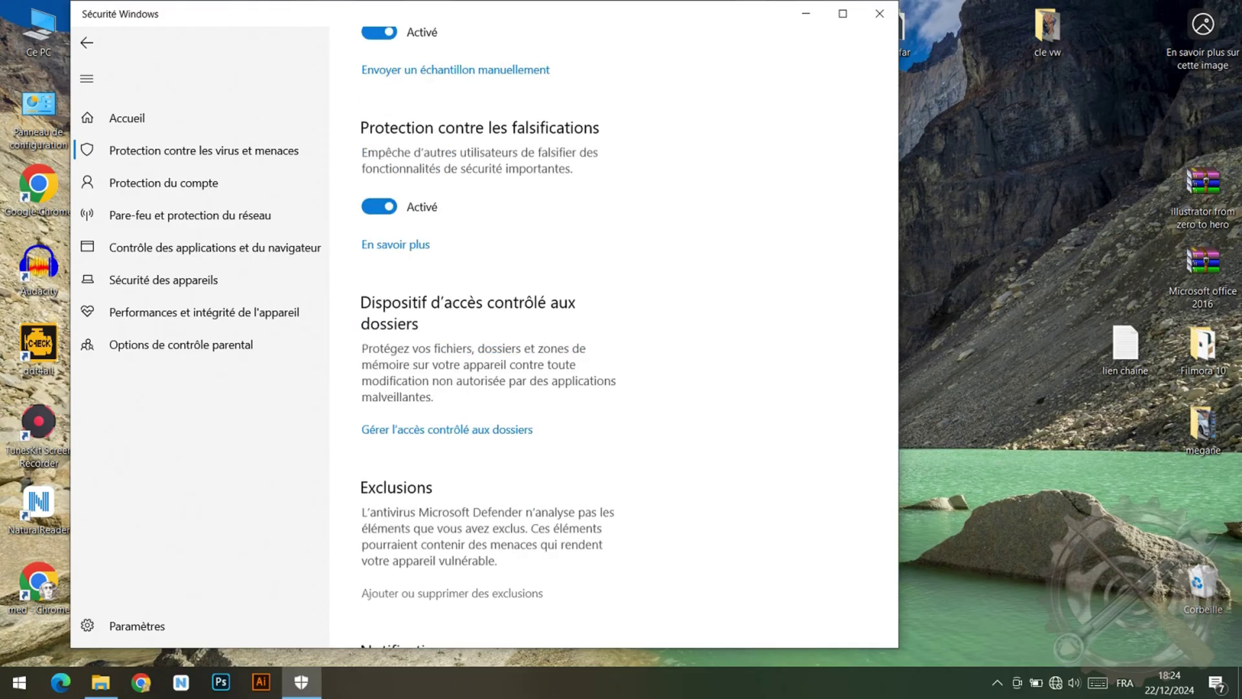
click(479, 207)
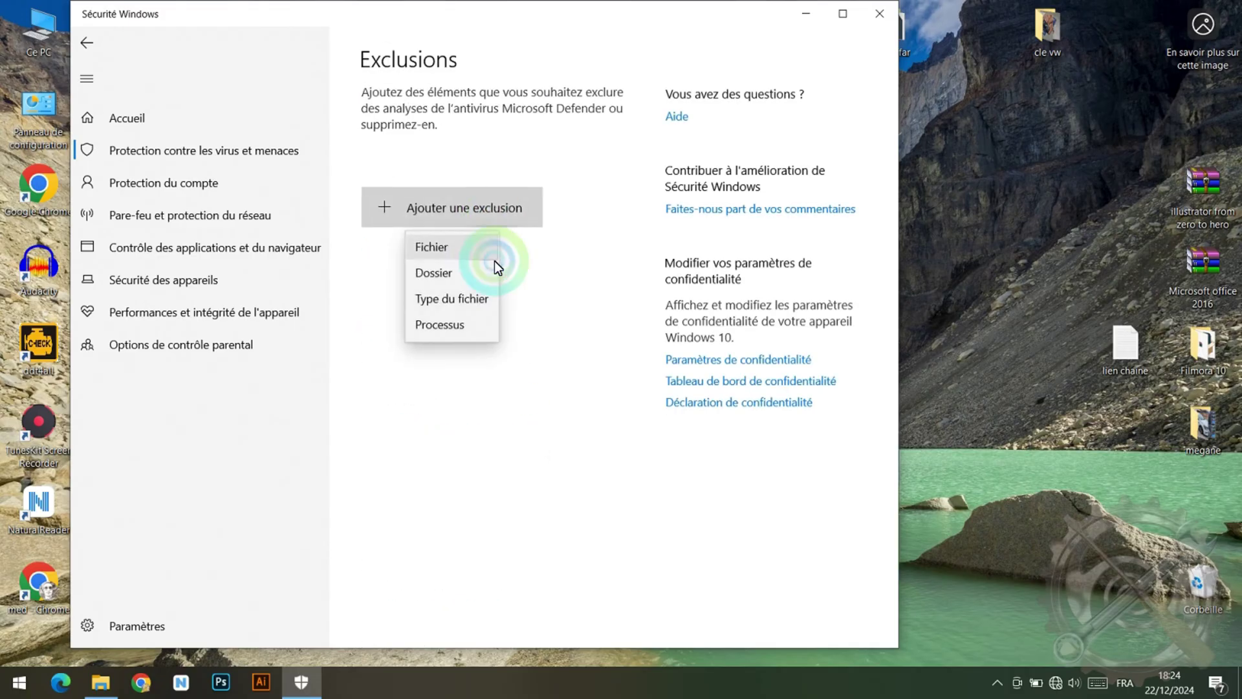
click(467, 272)
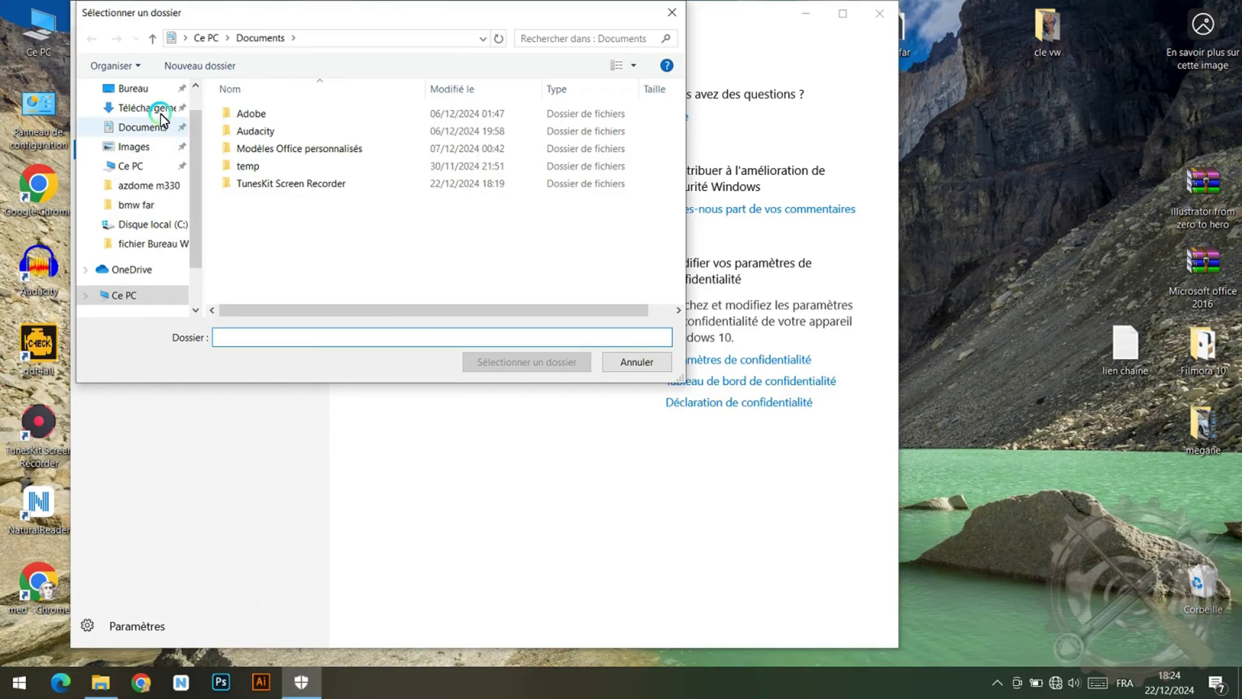
click(165, 227)
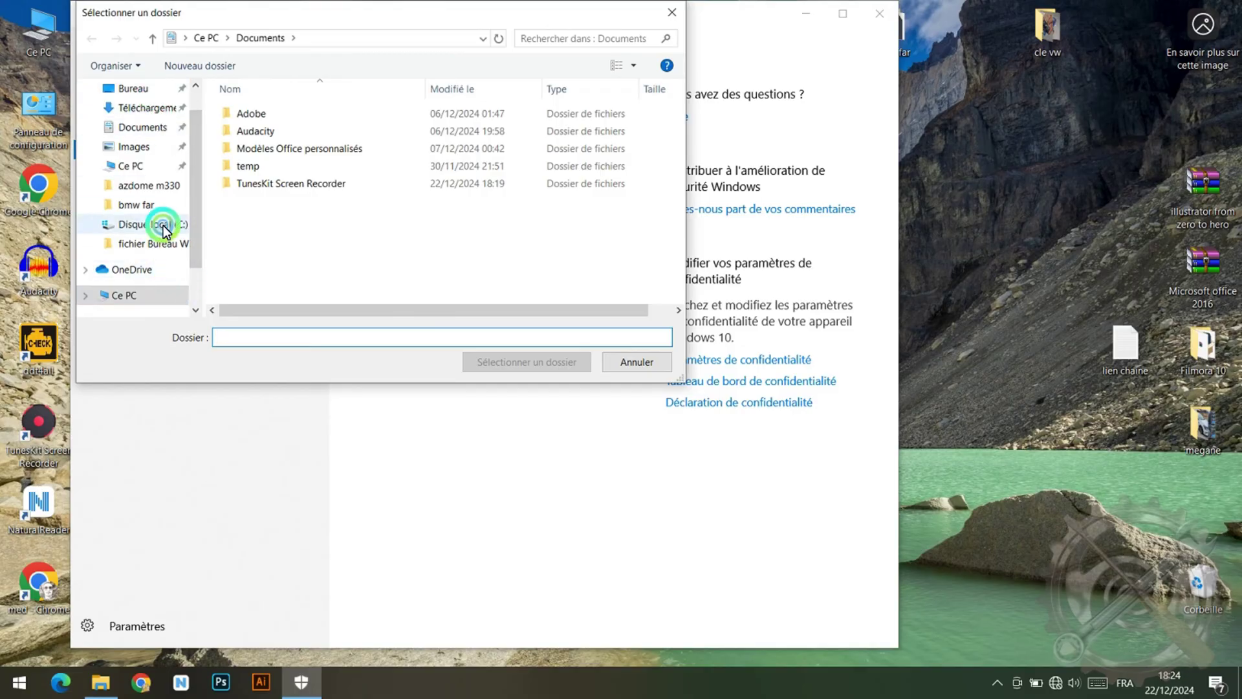
click(308, 111)
click(526, 362)
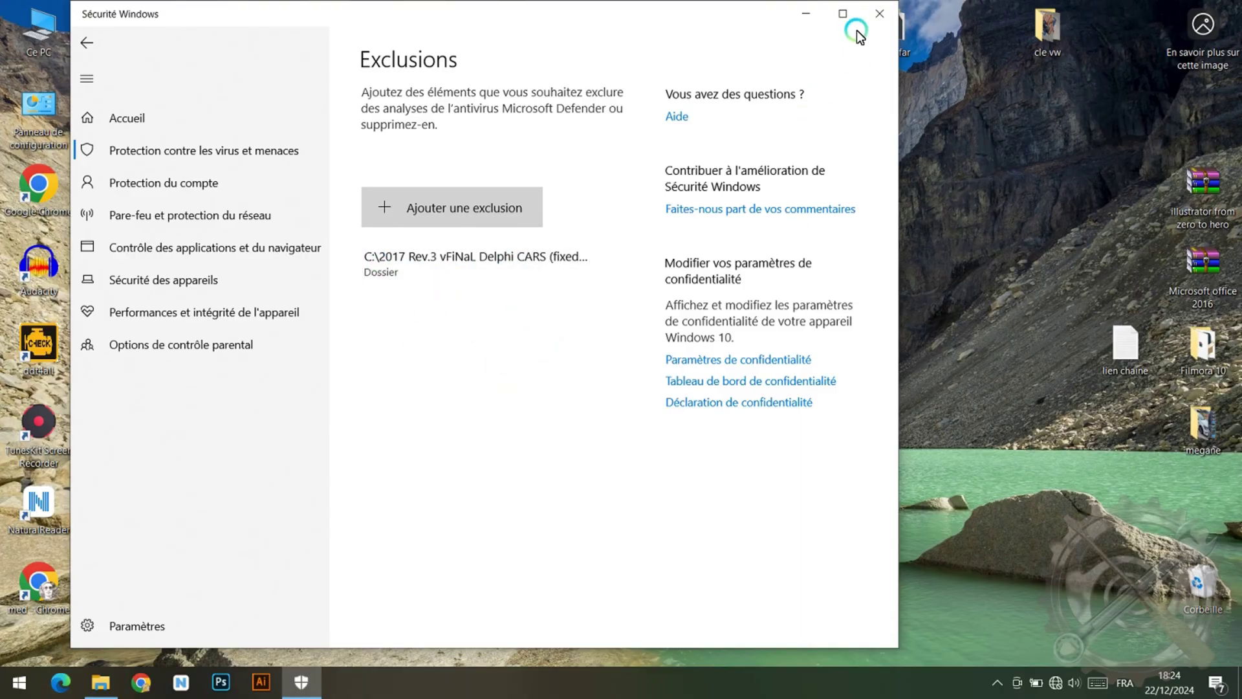
click(877, 14)
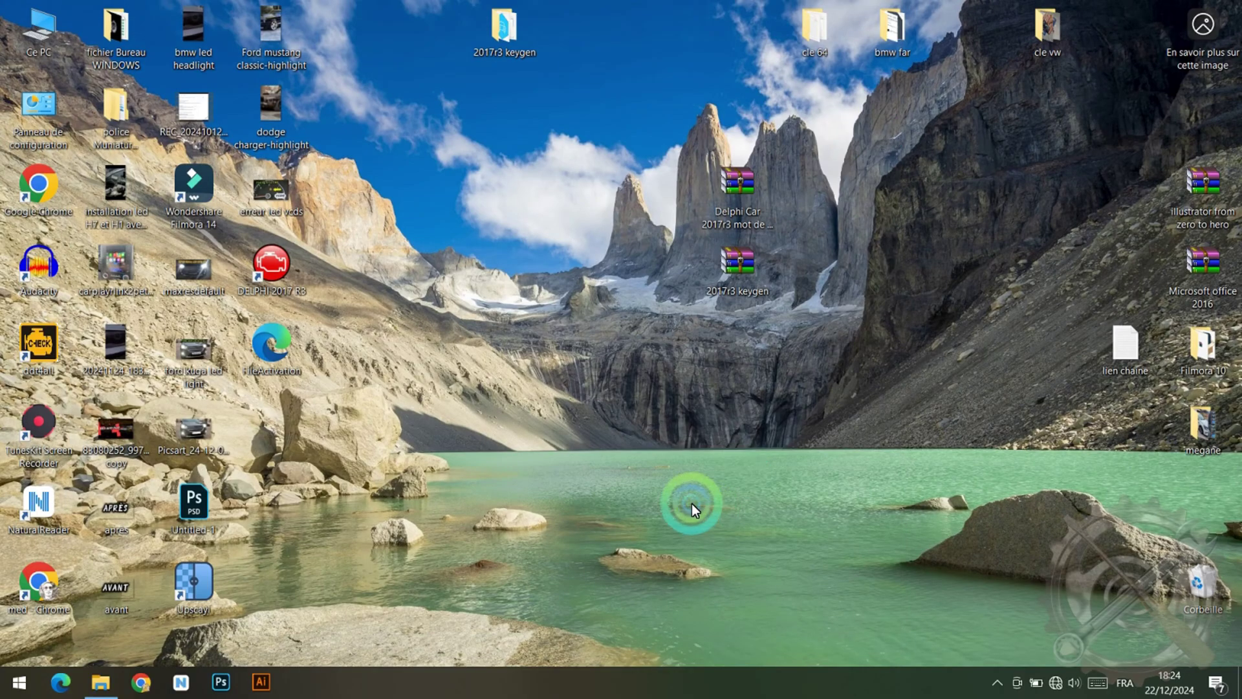
Turn the computer's Wi-Fi on and close the network pane
click(1055, 683)
click(988, 465)
click(976, 655)
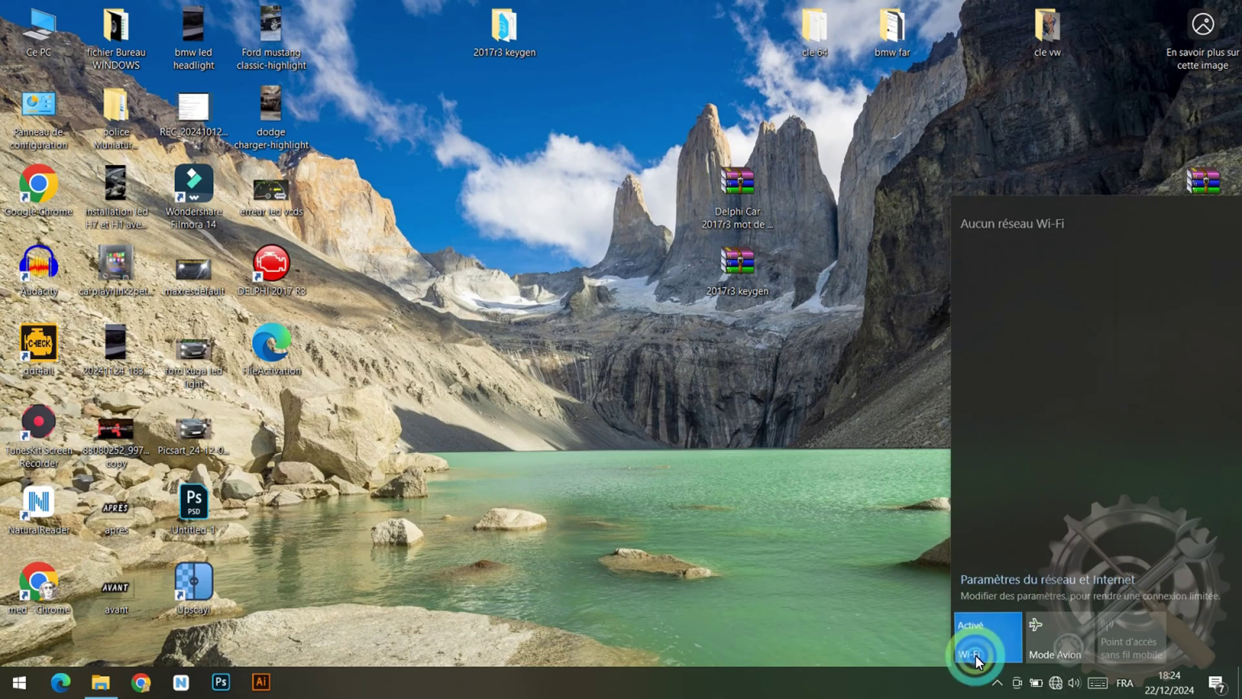
click(805, 516)
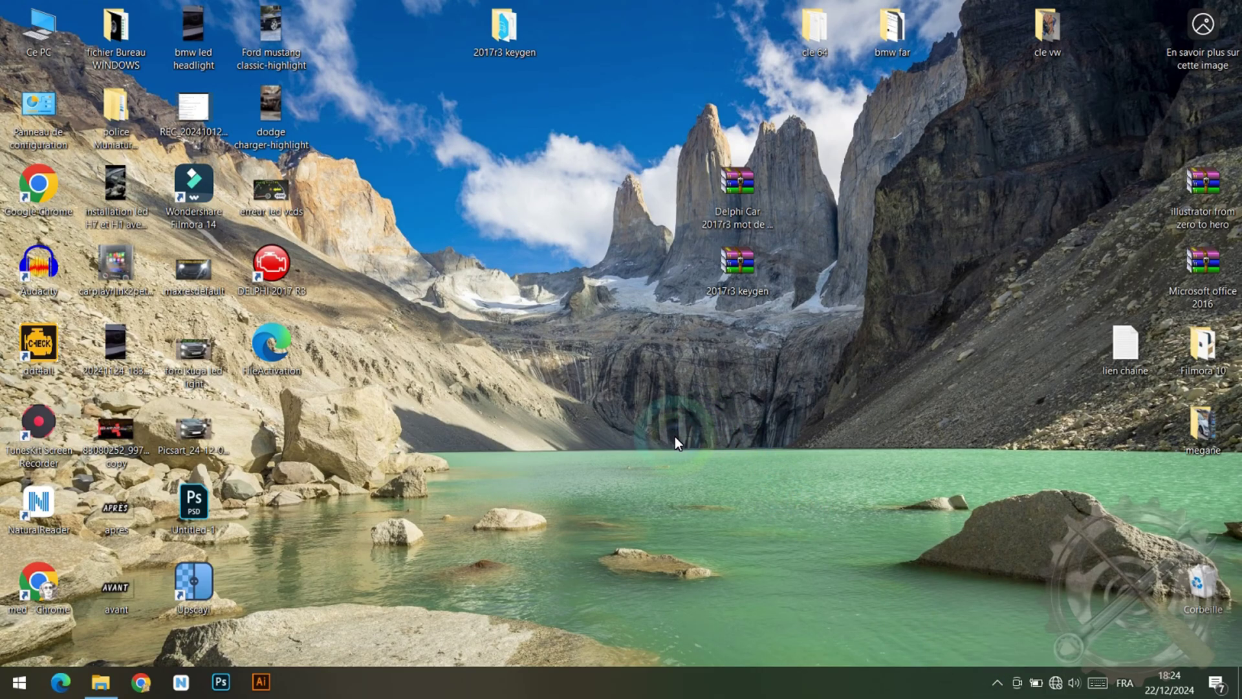
Start DELPHI 2017 R3 again and open its hardware setup (Installation matériel) settings
double_click(269, 262)
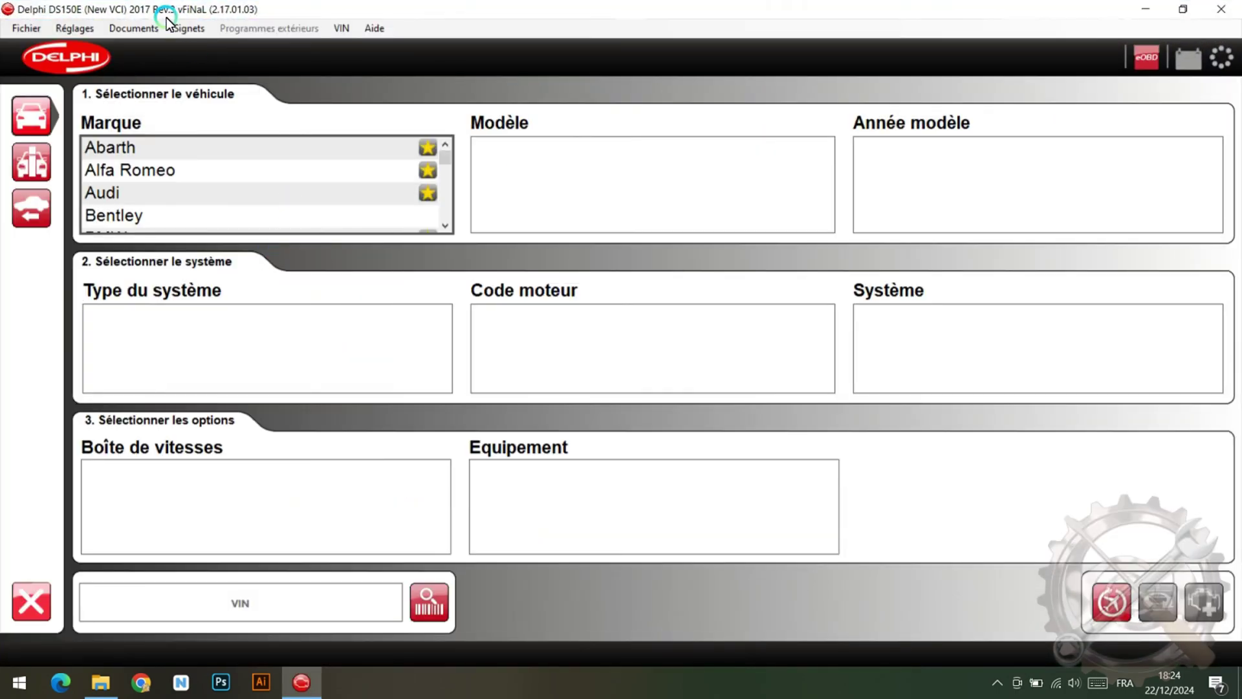
click(97, 36)
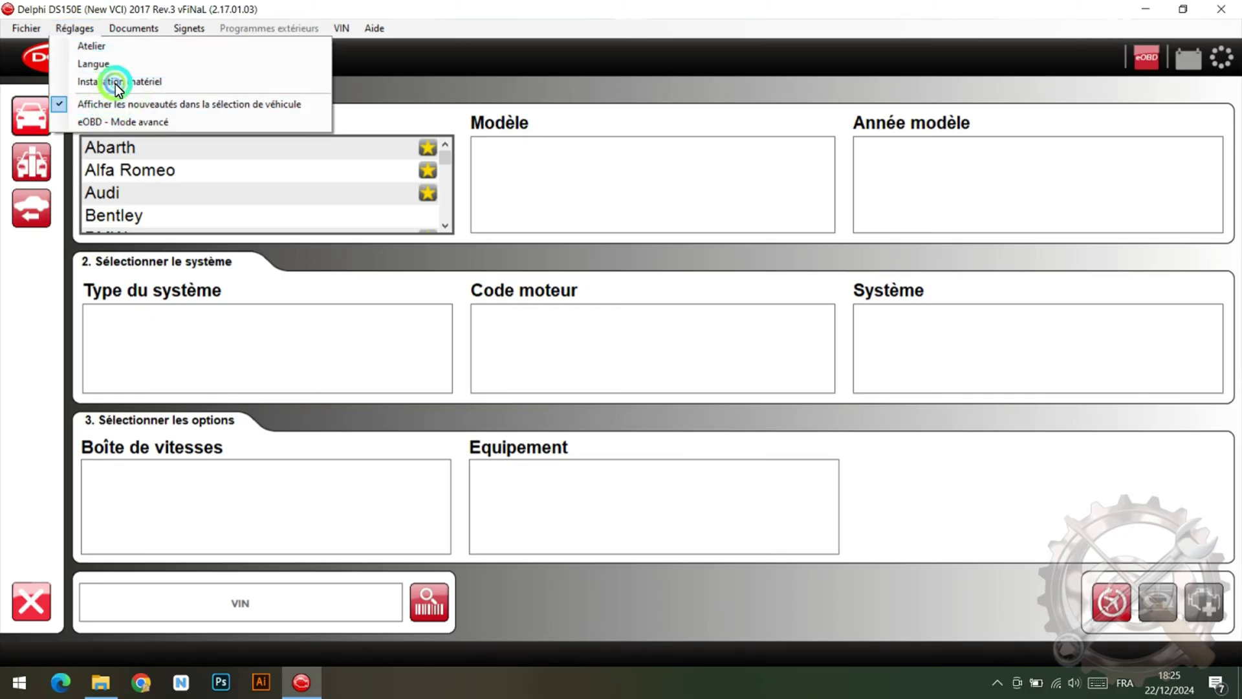
click(306, 219)
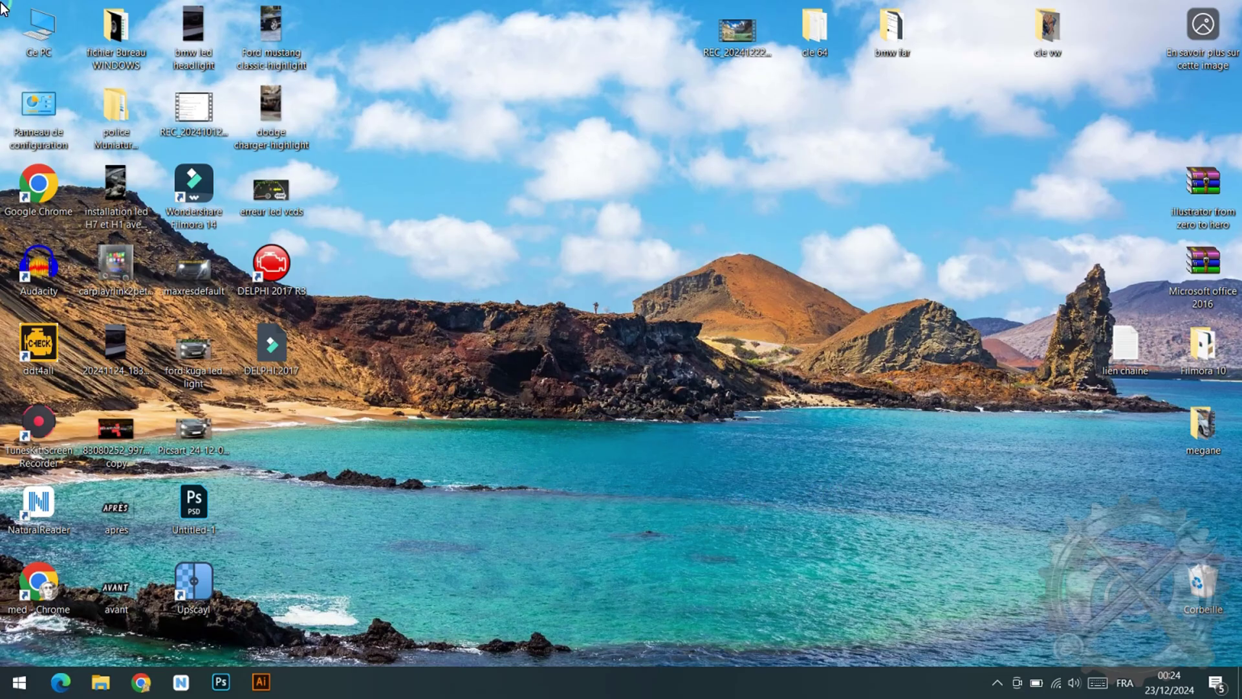
Open the computer's Device Manager and start a manual driver update from local files for the Autocom CDP+ USB device
right_click(56, 38)
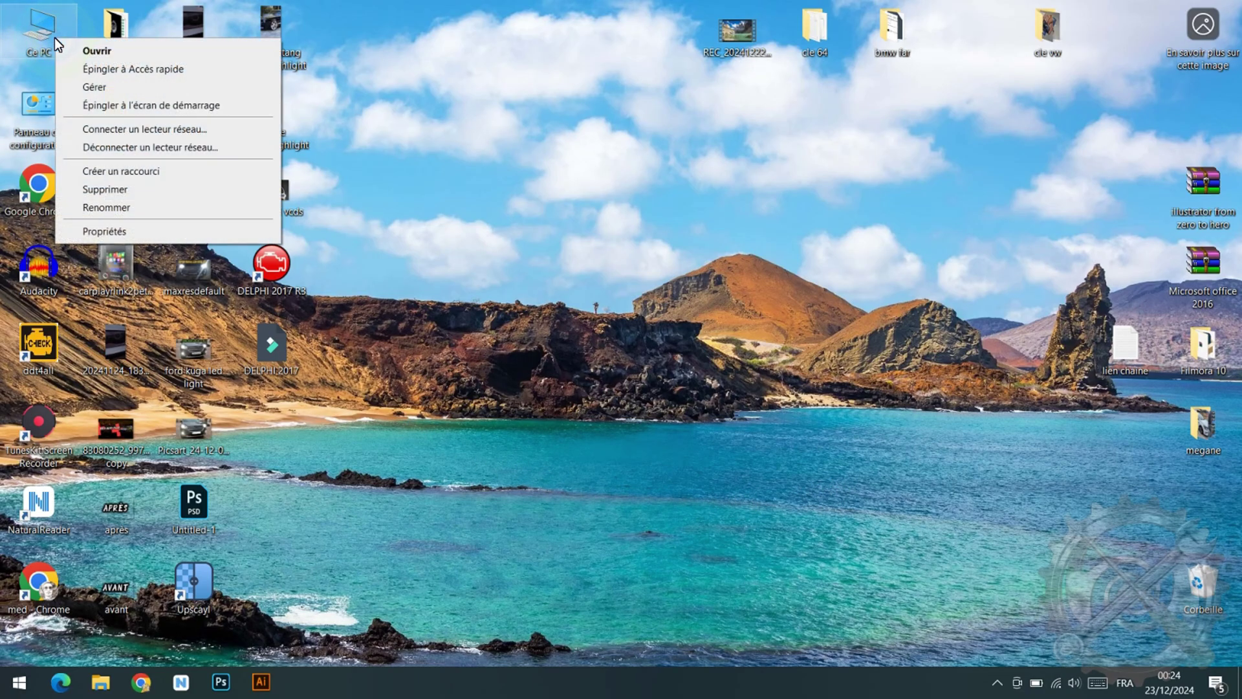
click(107, 95)
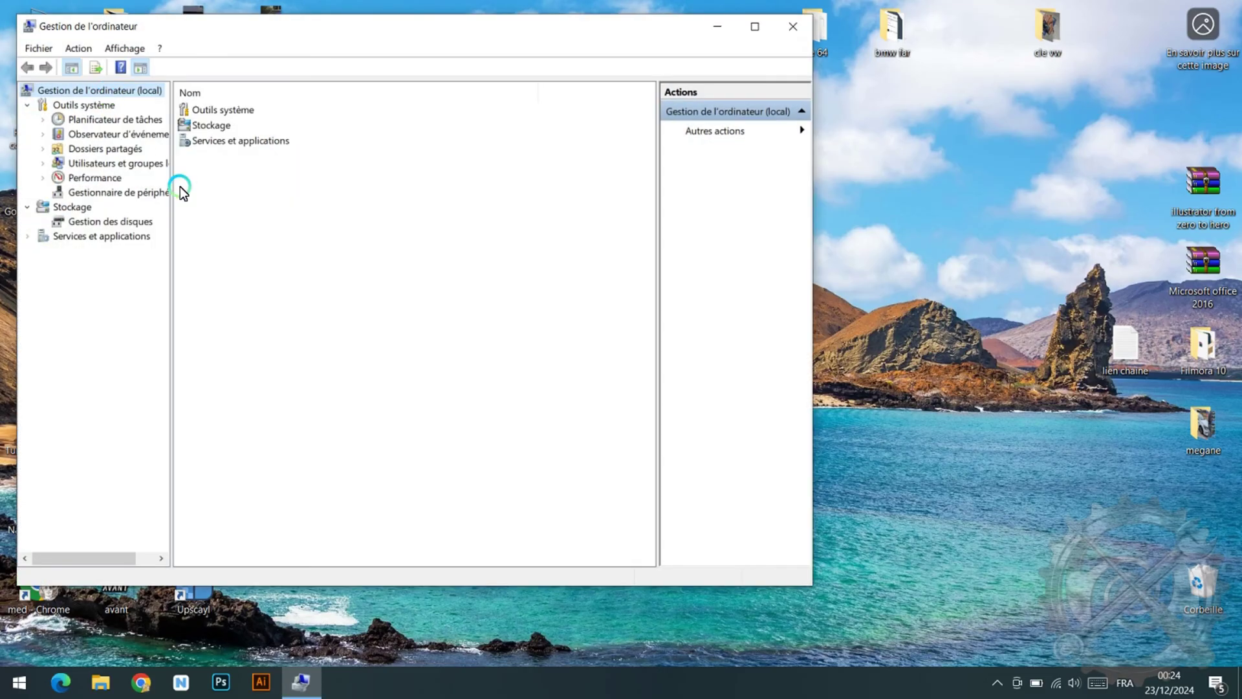
click(147, 195)
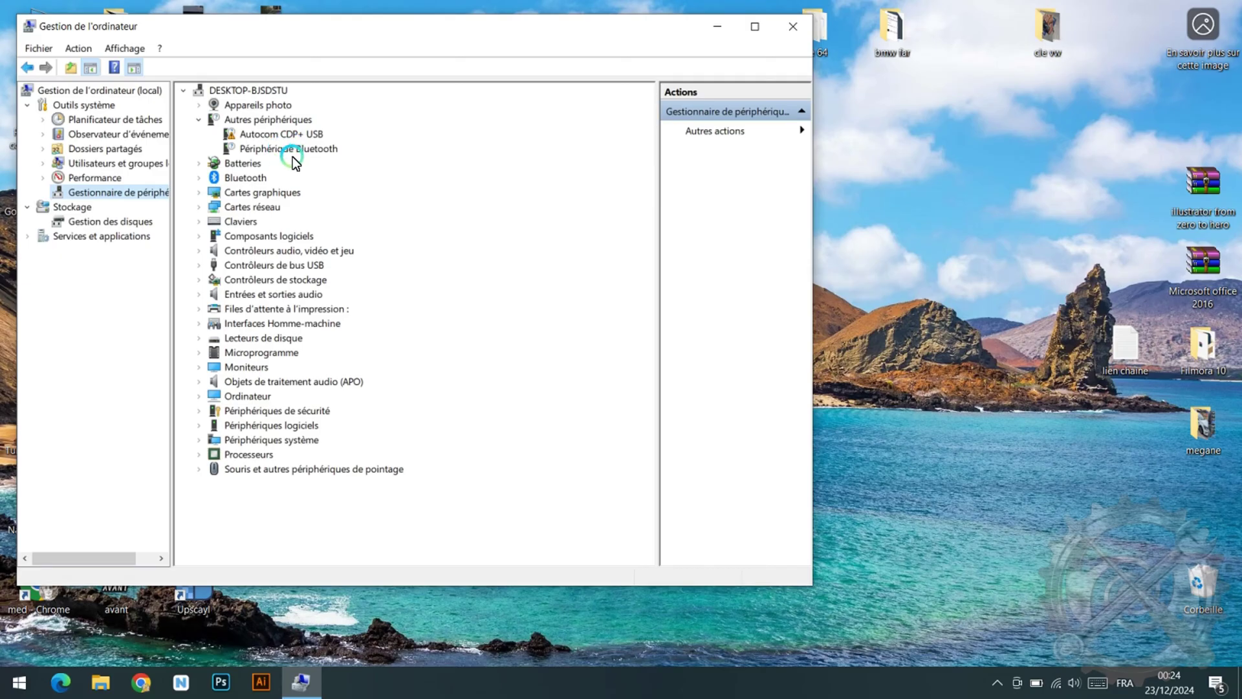
right_click(279, 135)
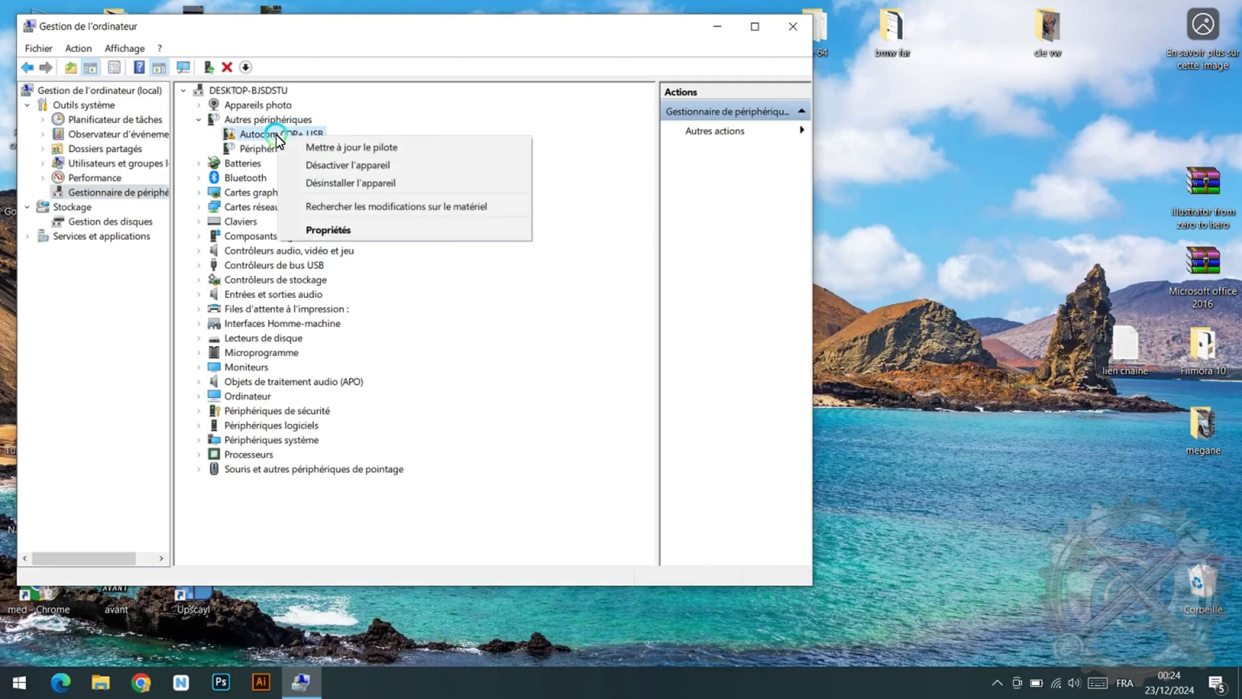
click(357, 147)
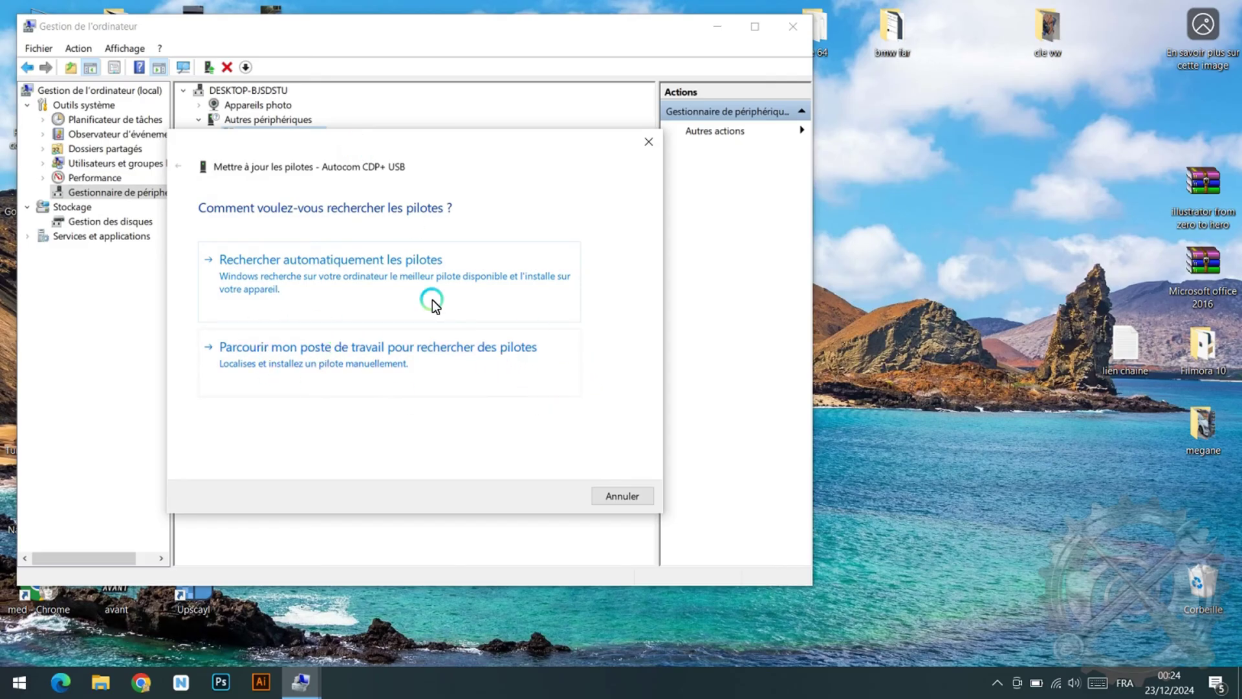
click(454, 359)
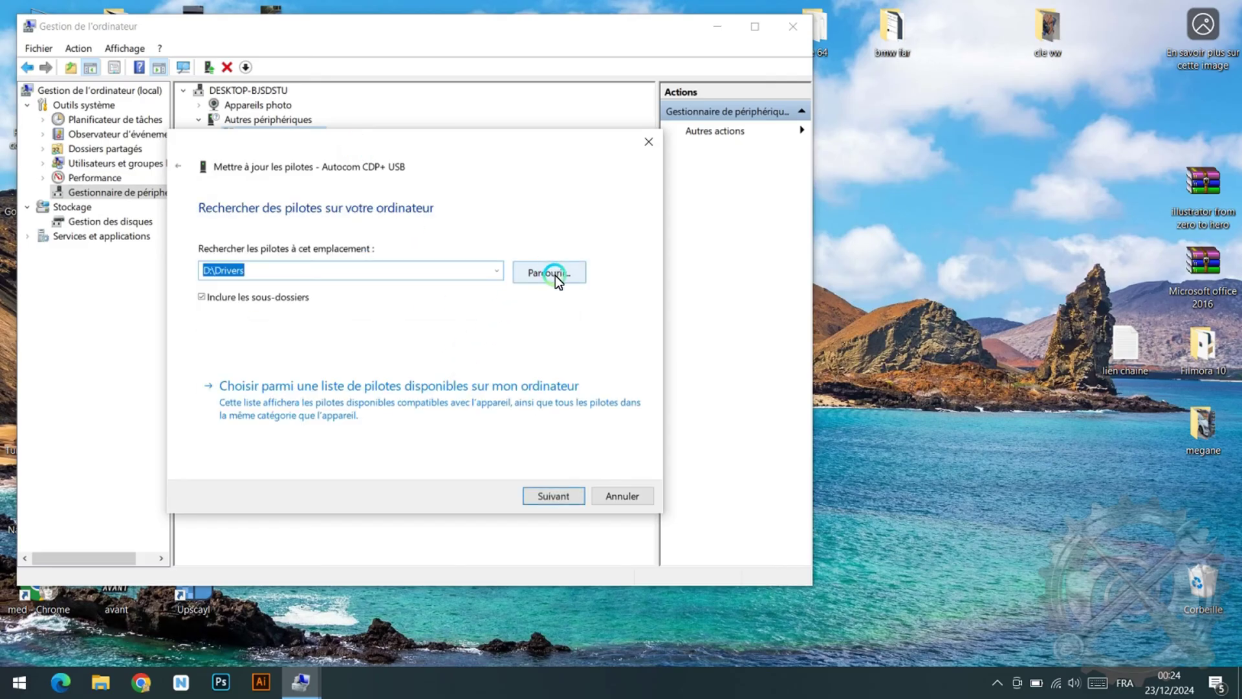
Install the driver from Driver\USB in the "2017 Rev.3 vFiNaL Delphi CARS (fixed Win10)" folder on drive C: and close the update wizard
click(555, 277)
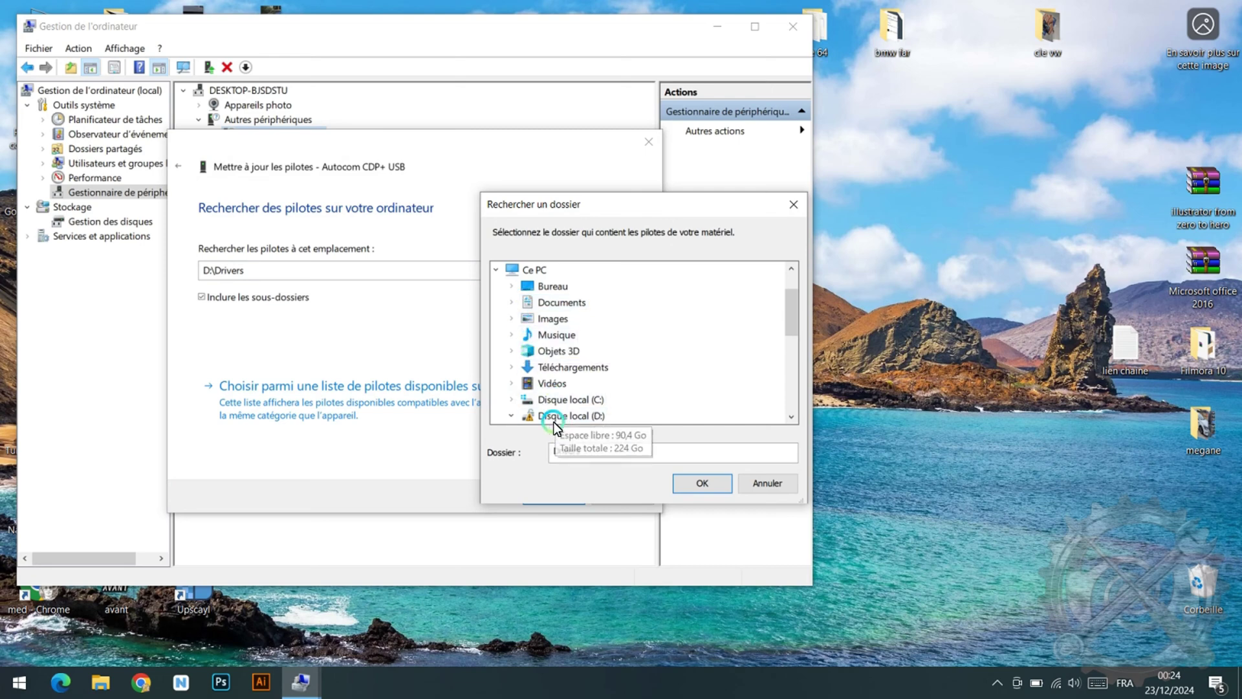
click(511, 400)
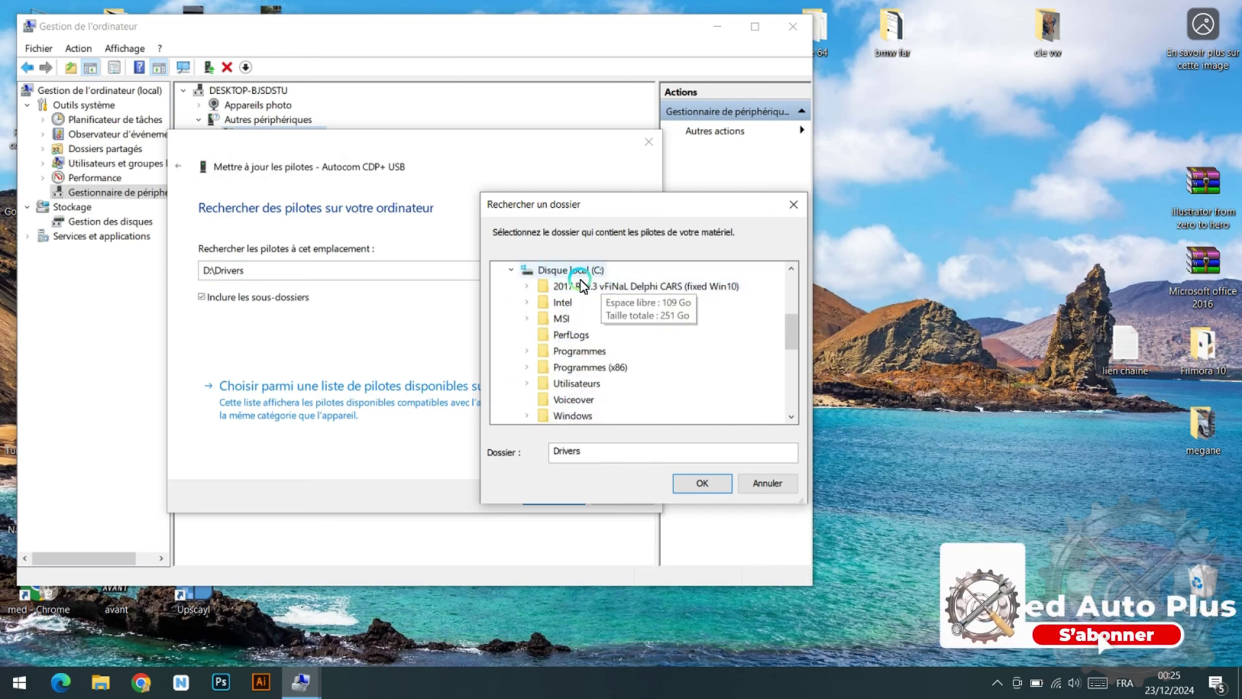
click(526, 286)
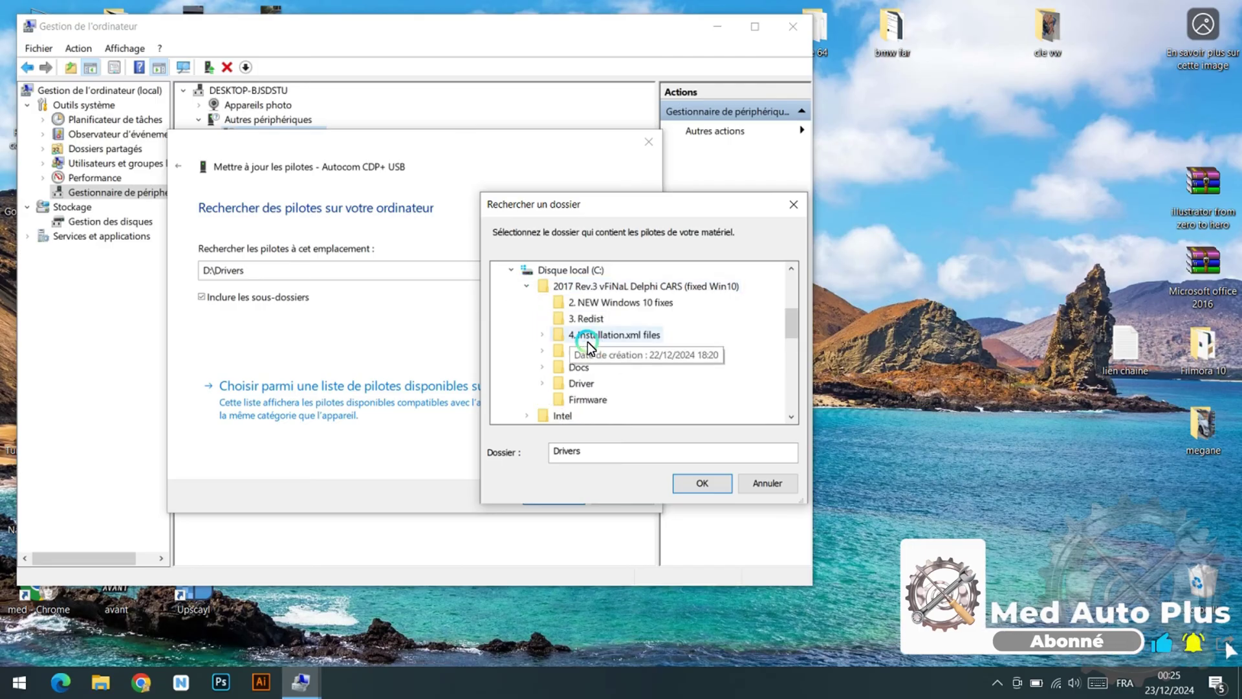
click(574, 384)
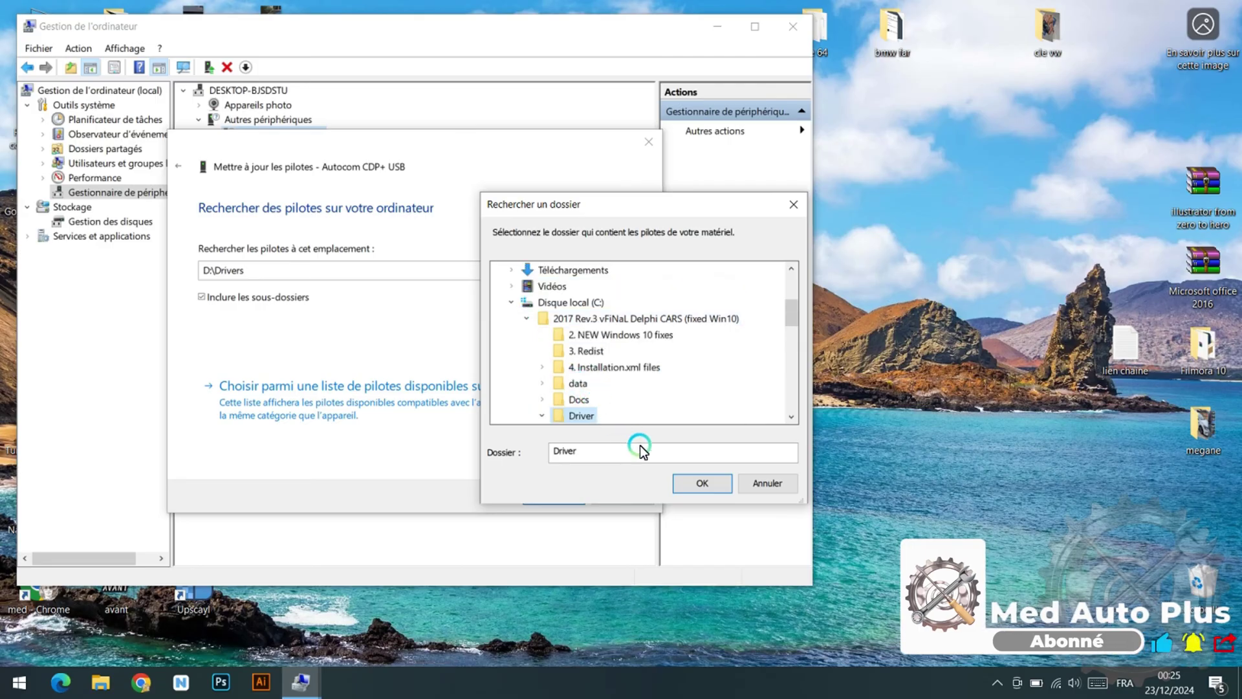
click(577, 381)
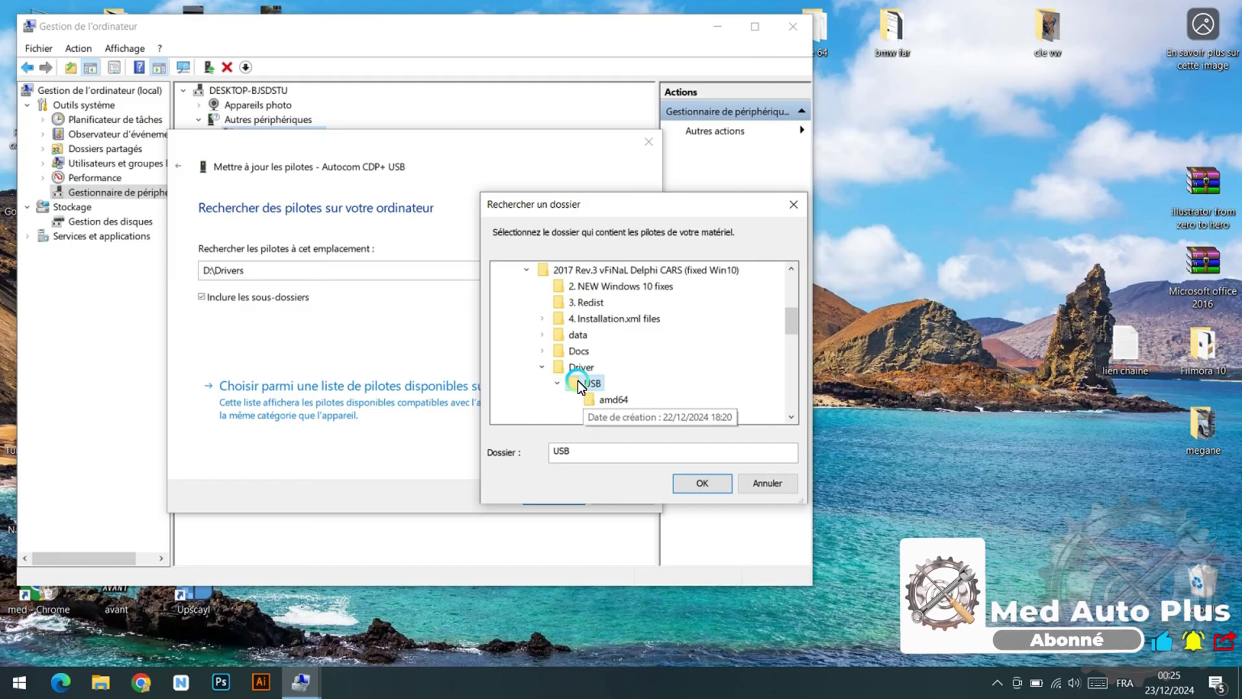
click(716, 484)
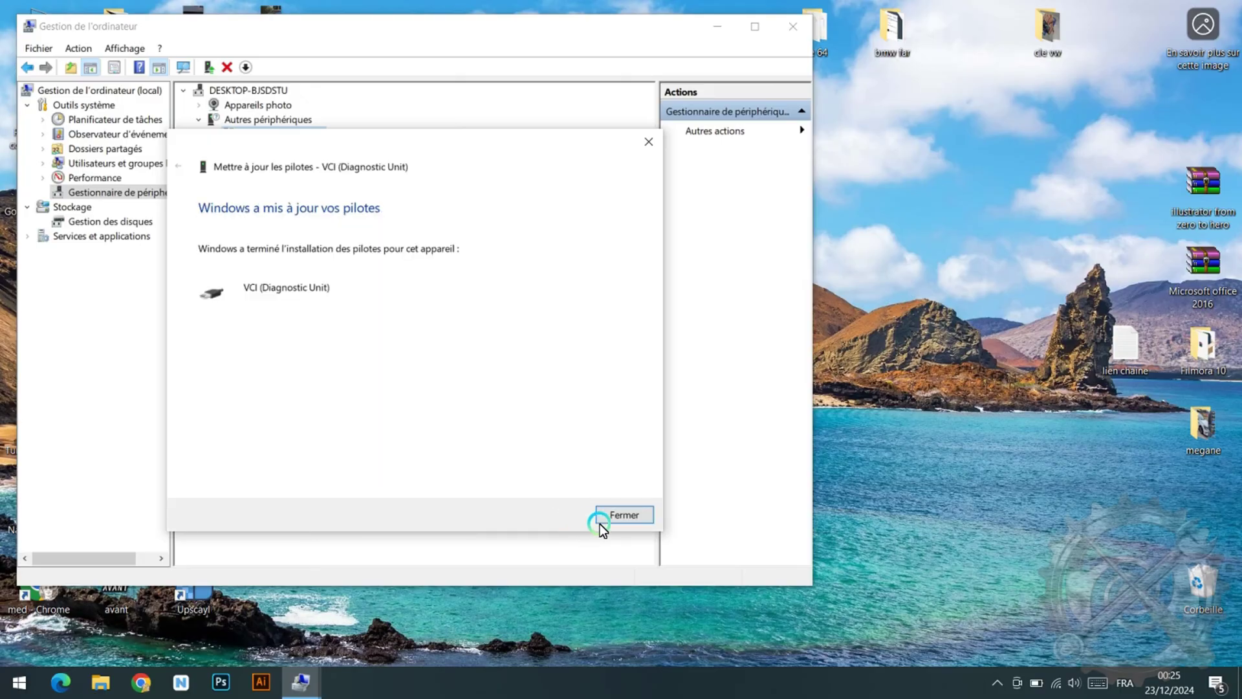
click(637, 511)
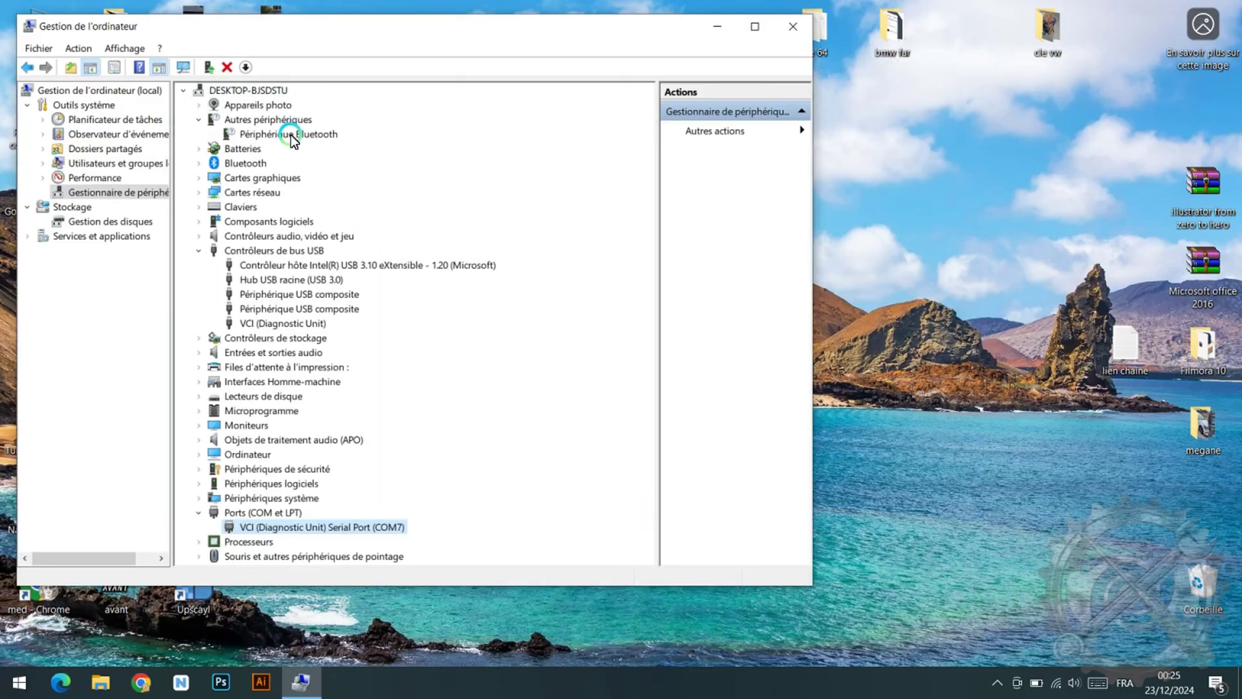
Check in Device Manager which COM port is assigned to the VCI (Diagnostic Unit) under Ports (COM et LPT)
click(292, 135)
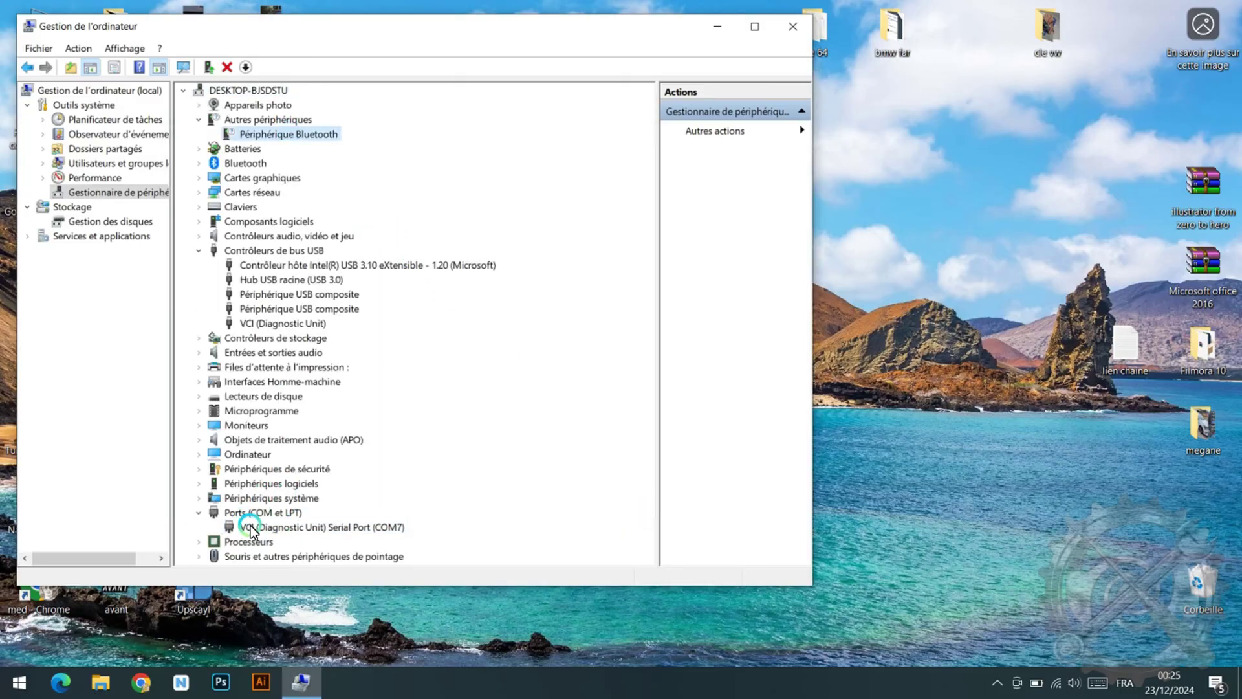
click(285, 528)
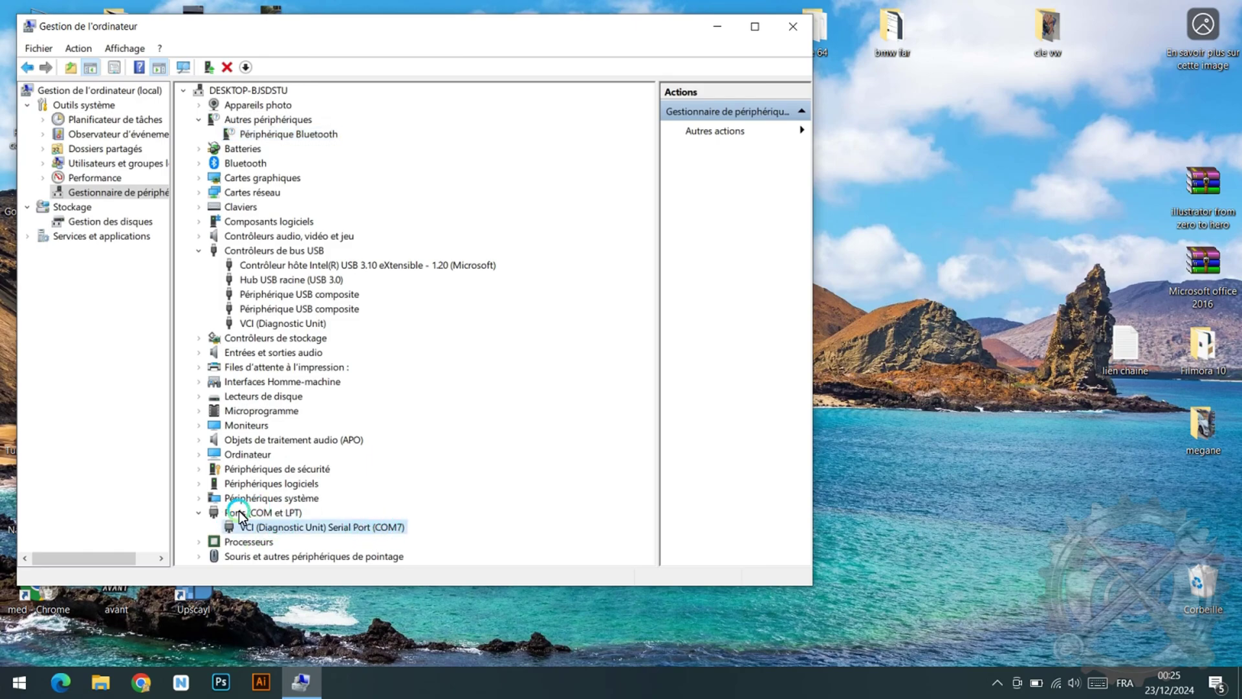
click(248, 525)
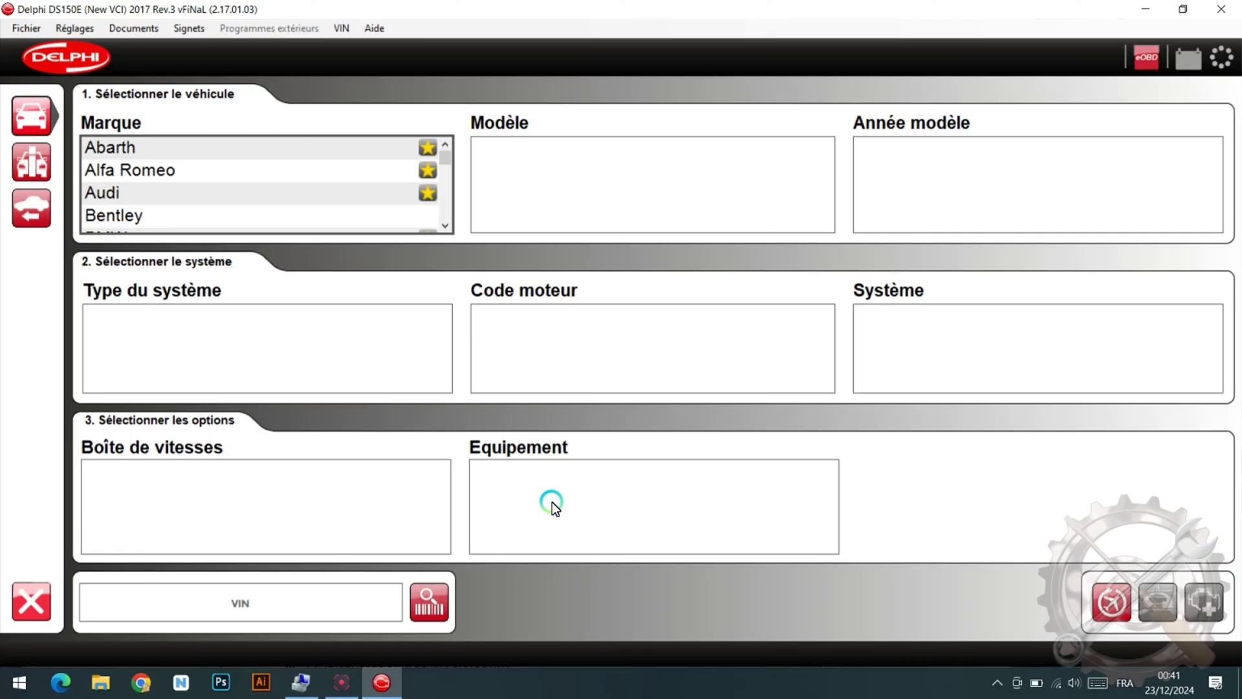
In Delphi's Installation matériel settings, set the VCI connection to USB/BT (Port COM) on COM7, compare it with Device Manager and close Computer Management
click(86, 30)
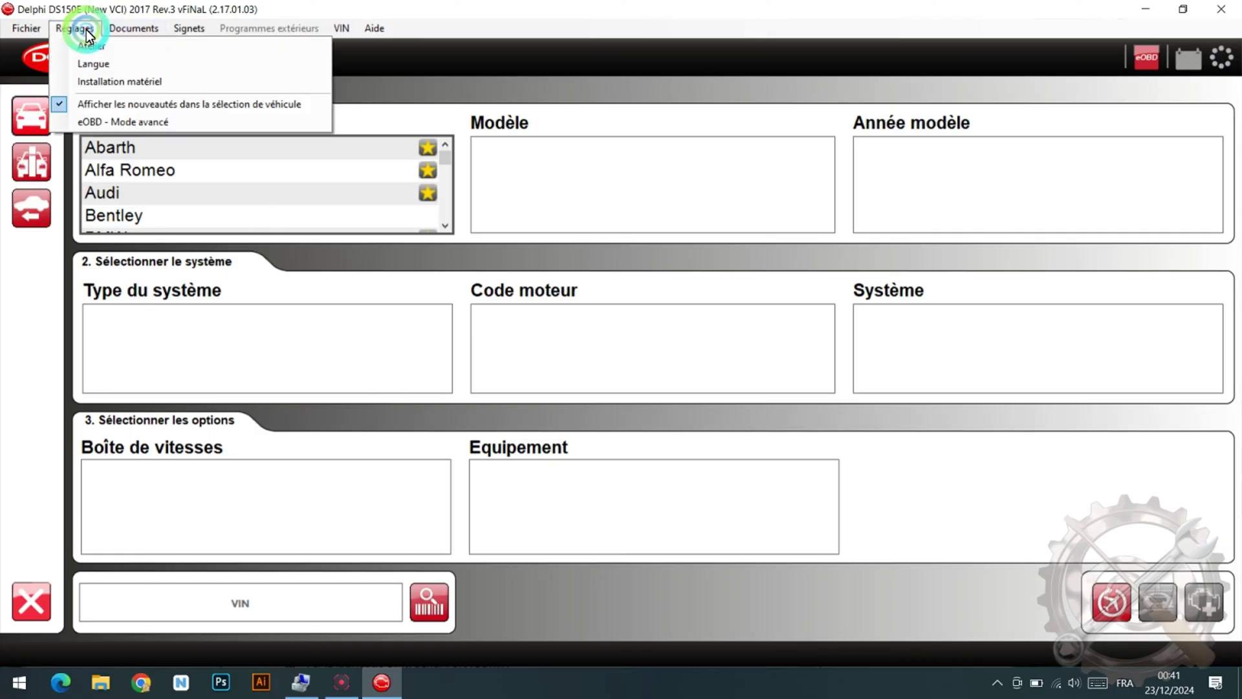
click(123, 80)
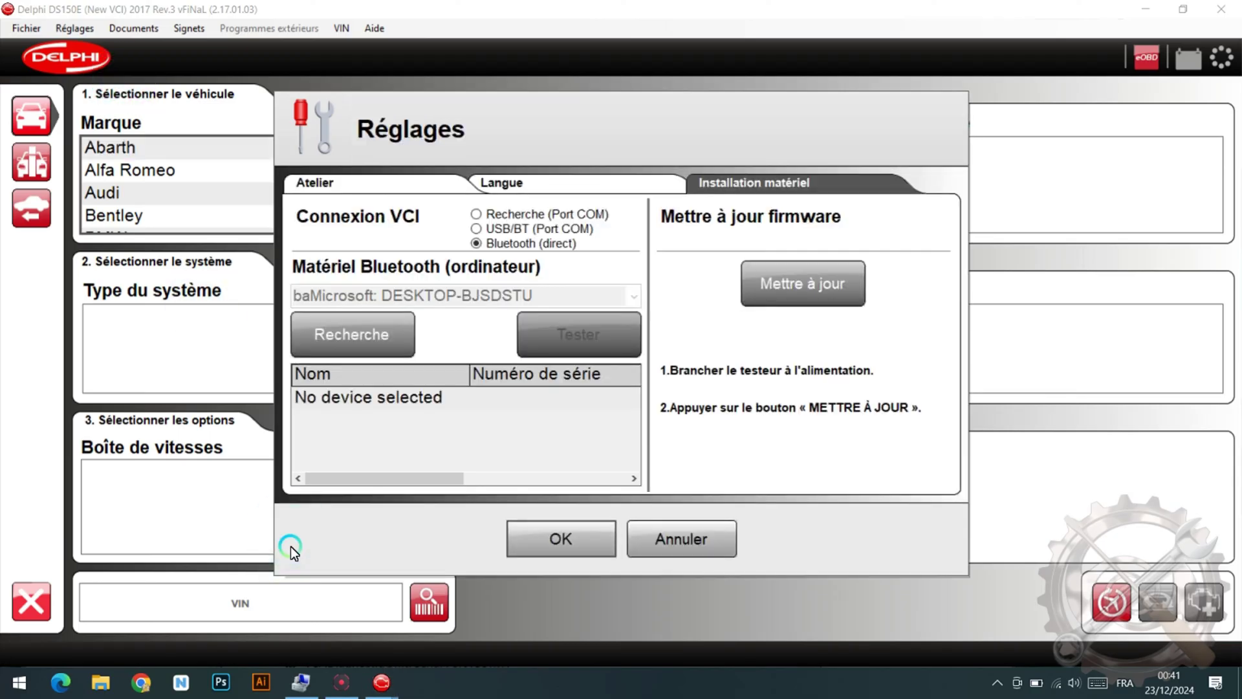
click(488, 231)
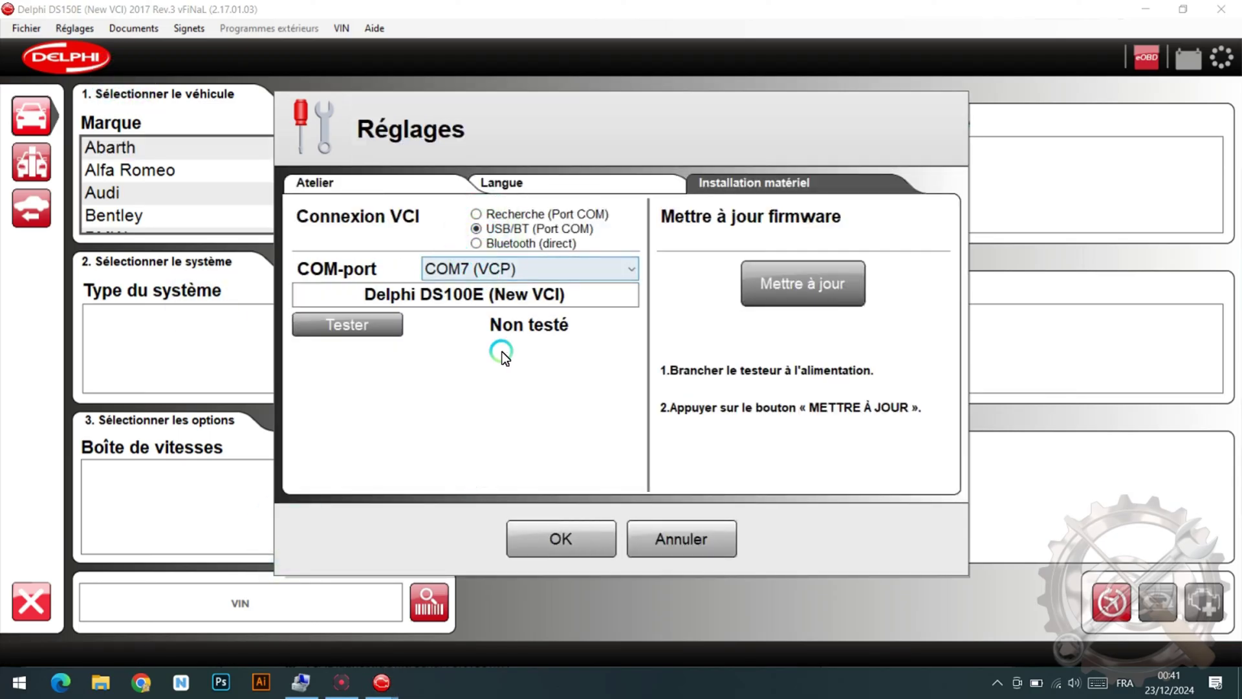
click(301, 682)
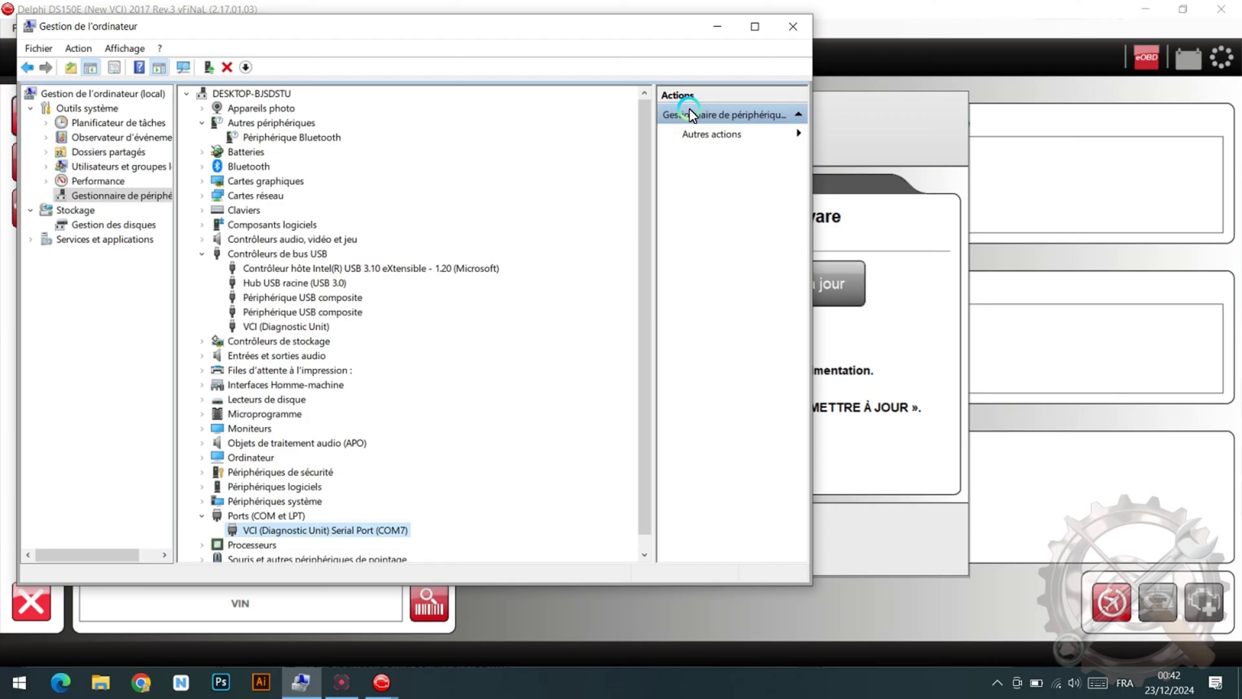
click(788, 27)
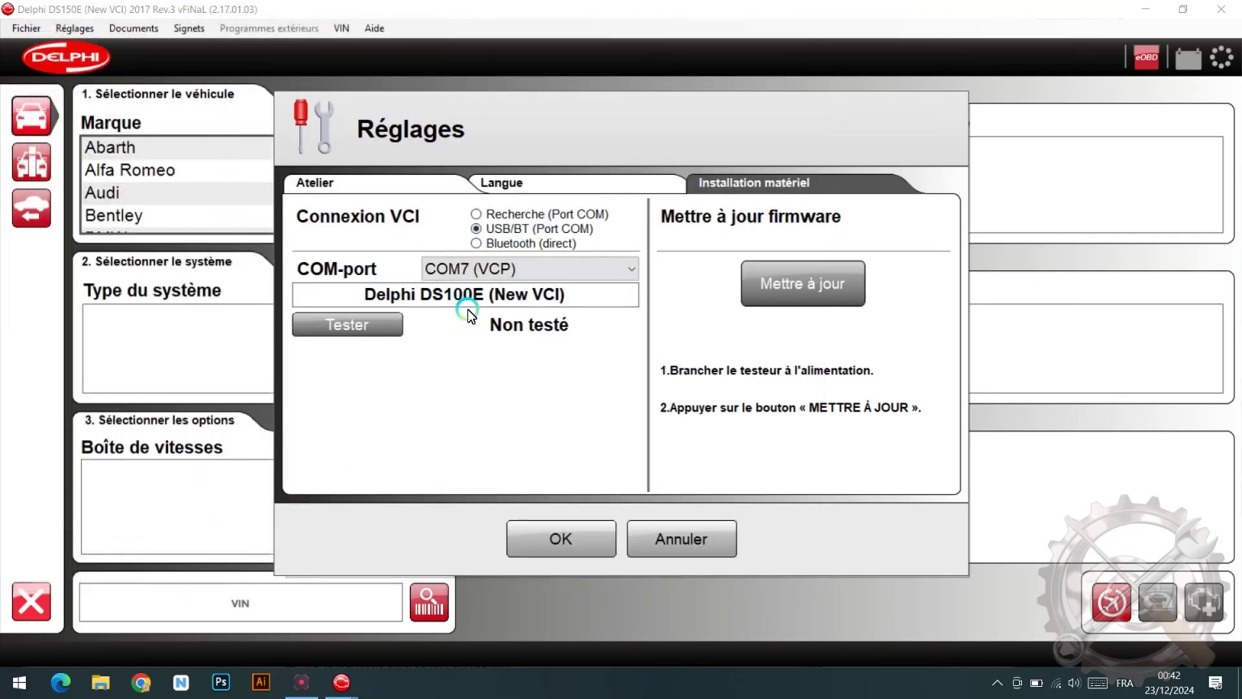
Test the VCI connection, update the tester's firmware and accept the settings
click(381, 323)
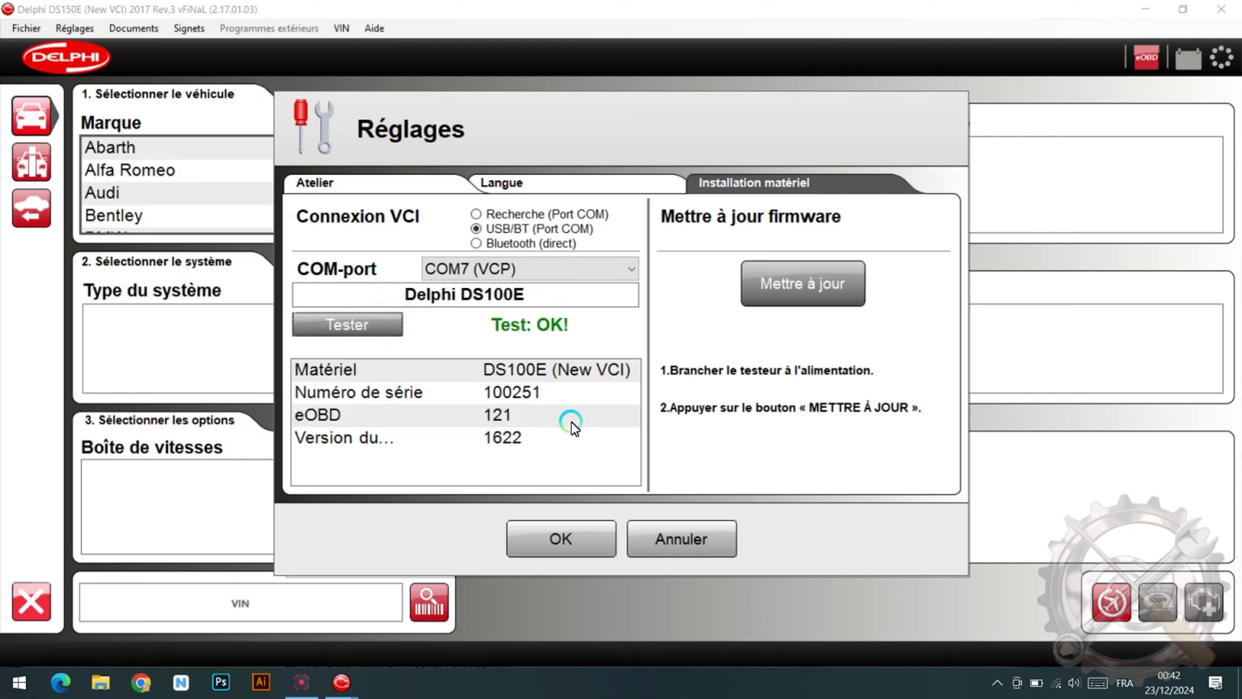
click(792, 290)
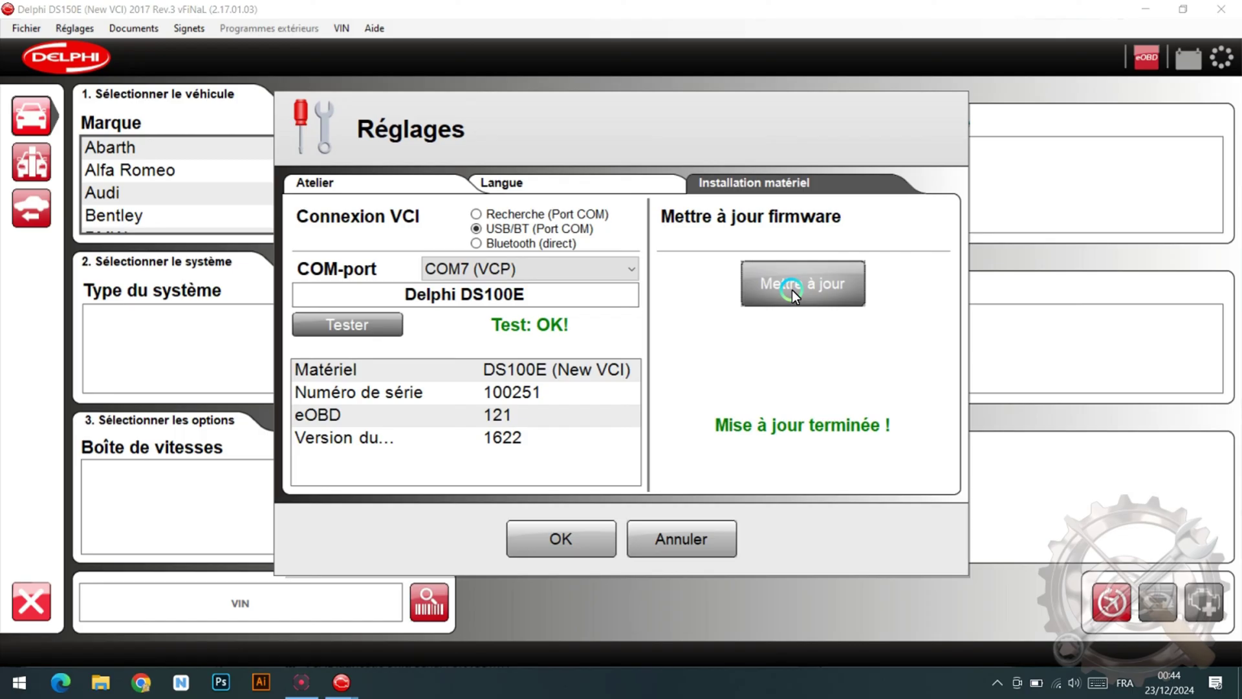
click(580, 543)
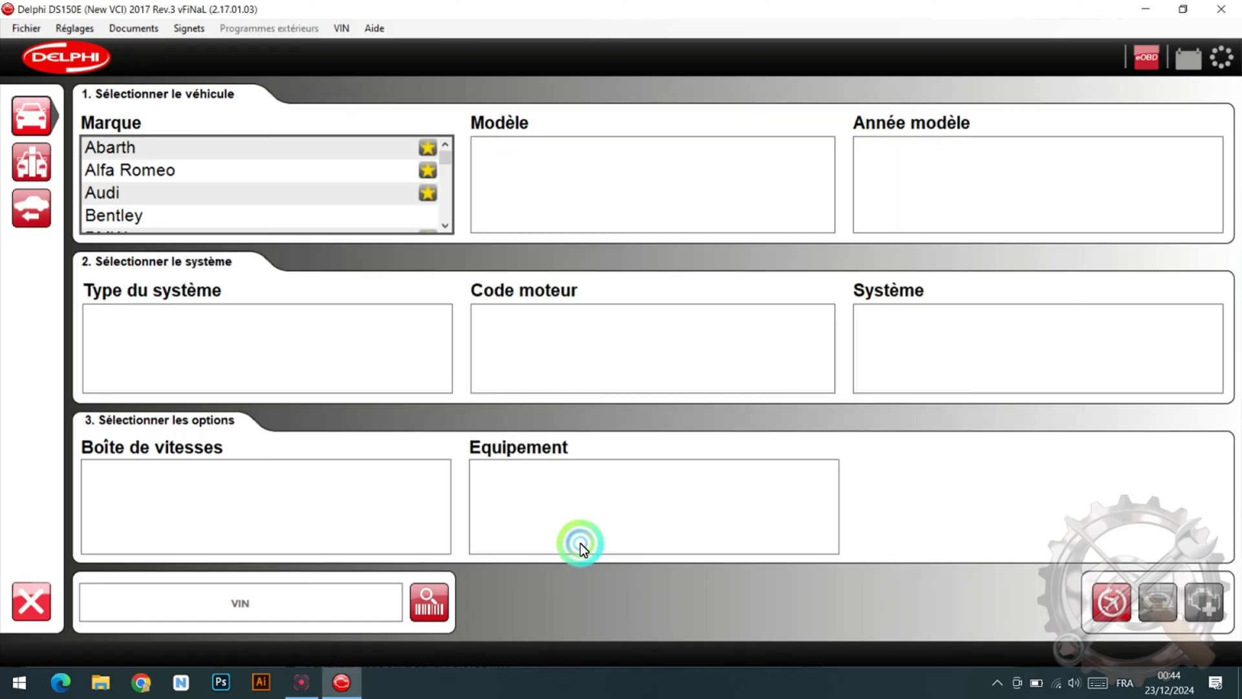
Select the vehicle make Mercedes, model C-Class [W205] and model year 2016
click(268, 214)
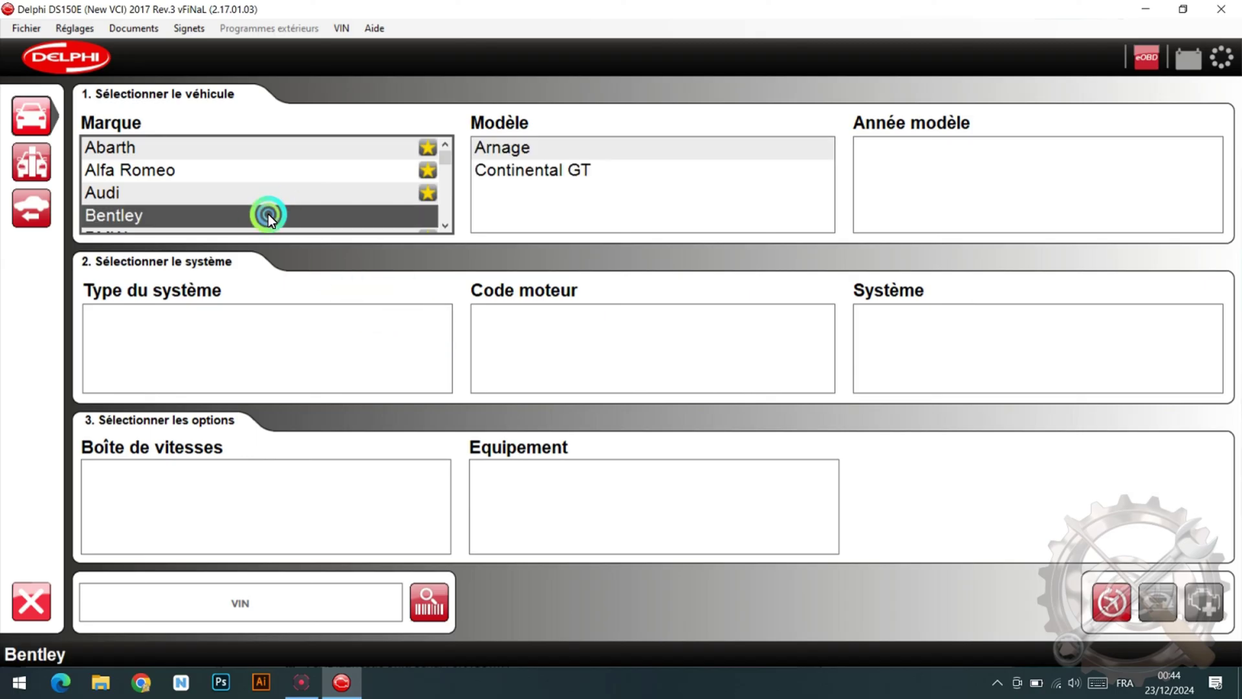
scroll(268, 213, down, 5)
scroll(268, 213, down, 5)
click(177, 215)
click(562, 194)
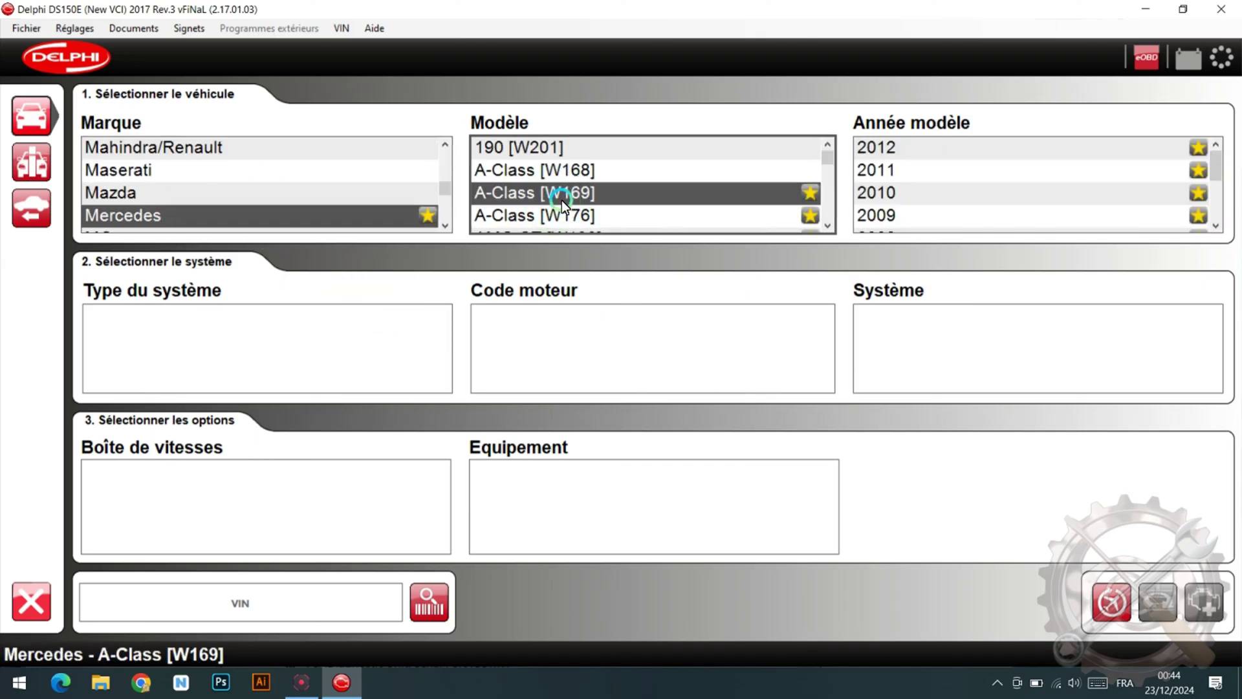
scroll(576, 202, down, 3)
click(564, 171)
click(880, 147)
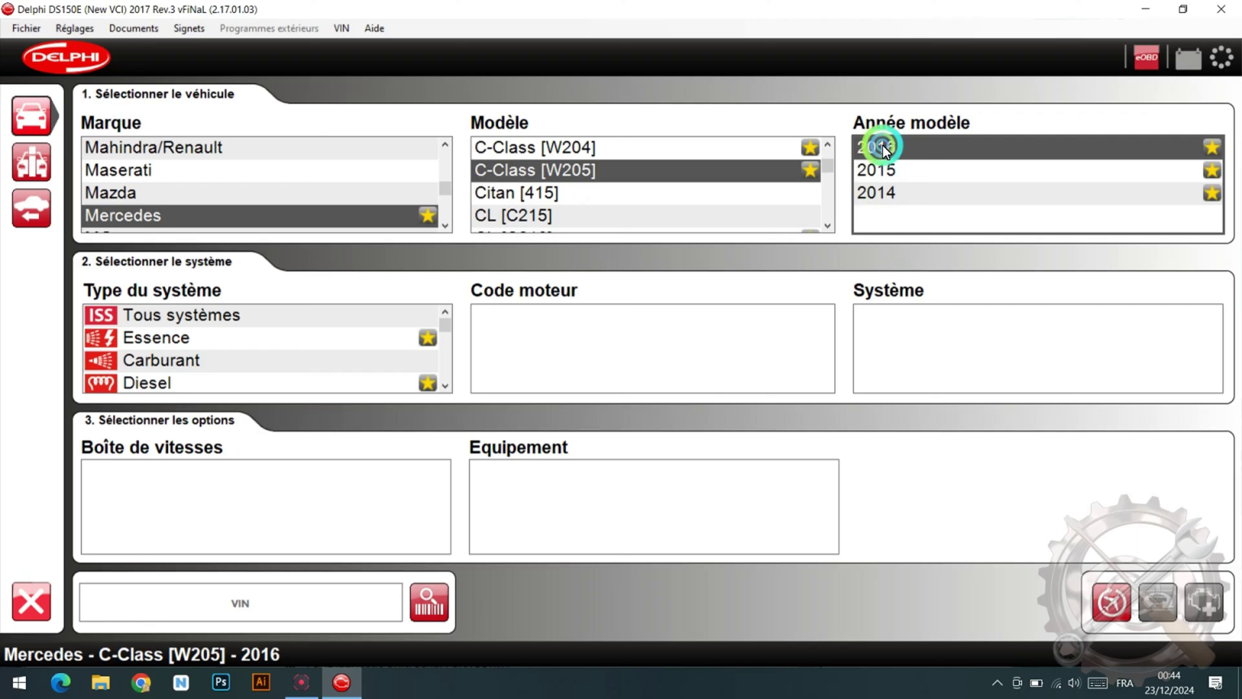
Choose Diesel as the system type for the selected Mercedes and look through the engine codes offered
click(215, 360)
click(239, 381)
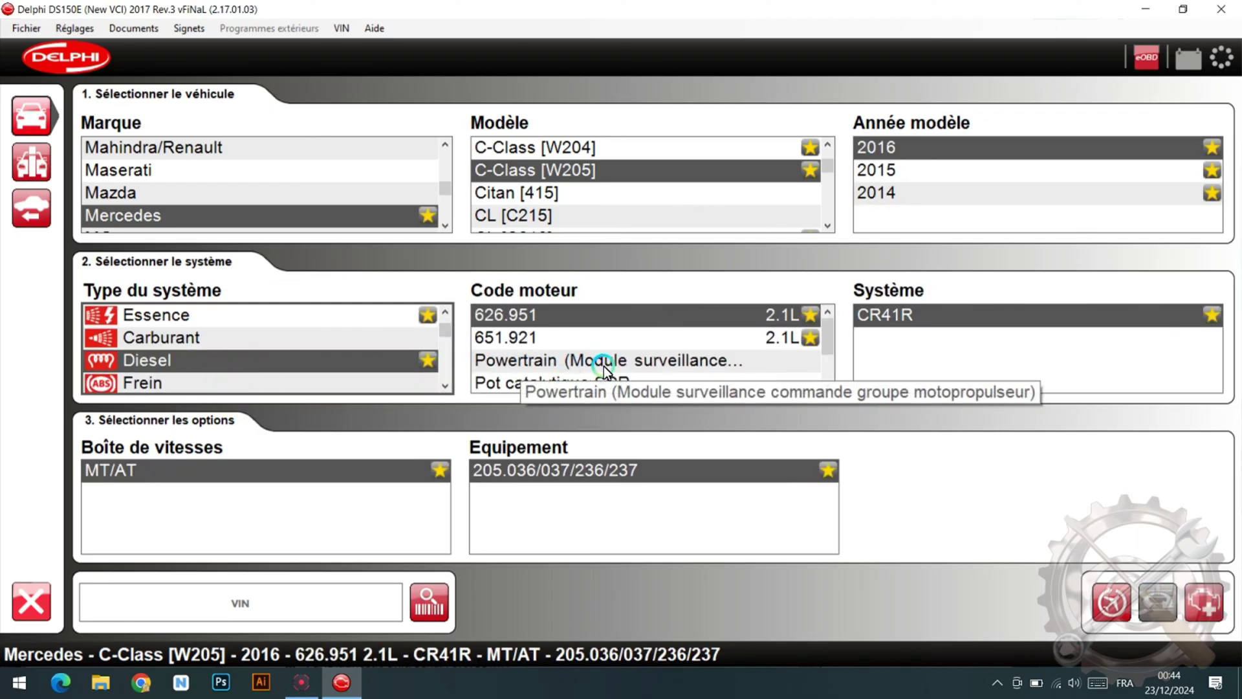
scroll(611, 366, down, 1)
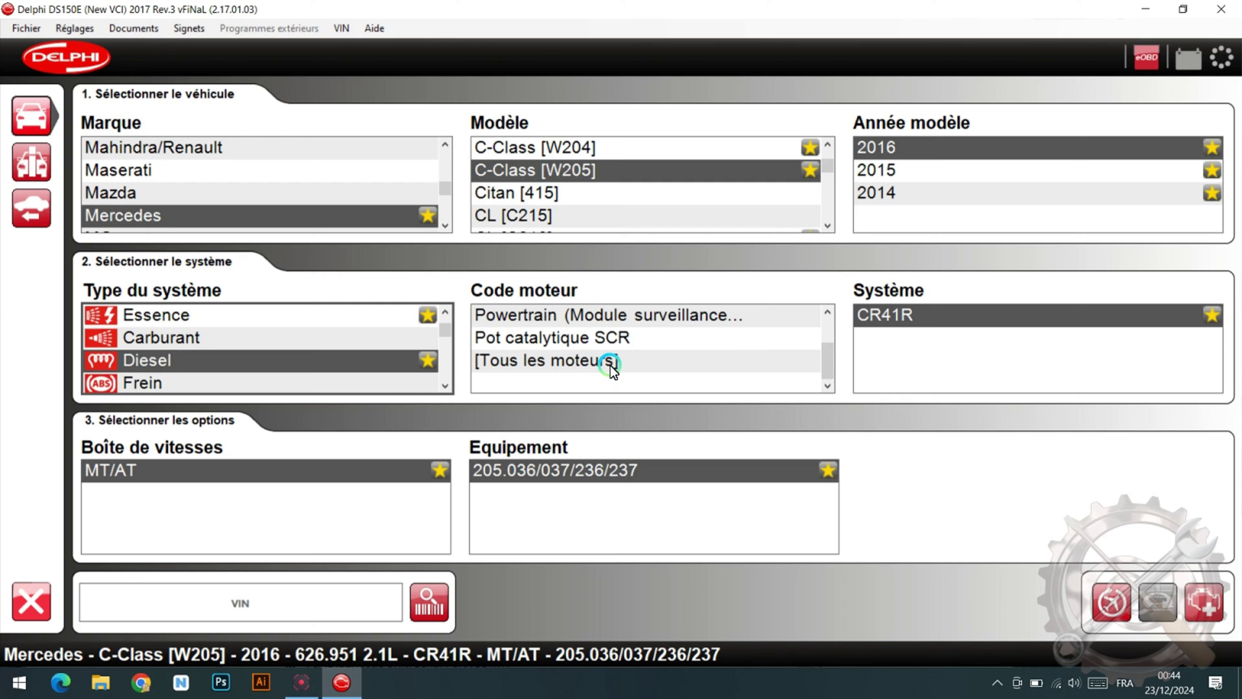
scroll(610, 365, up, 1)
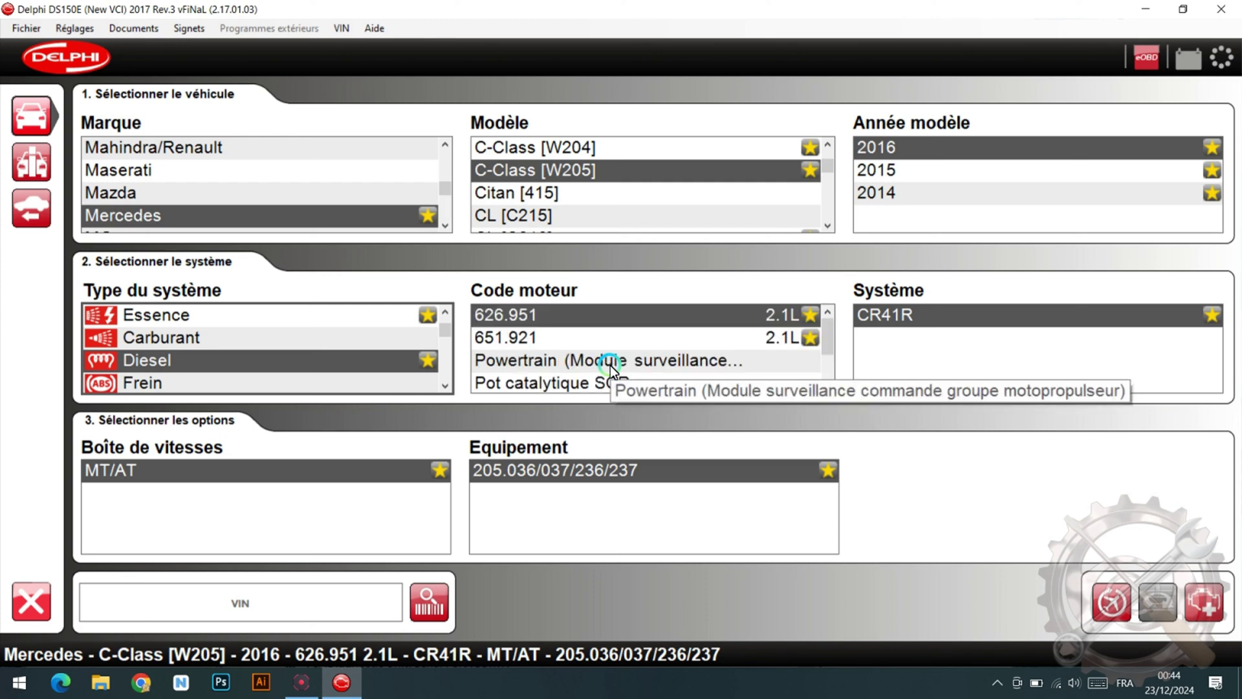